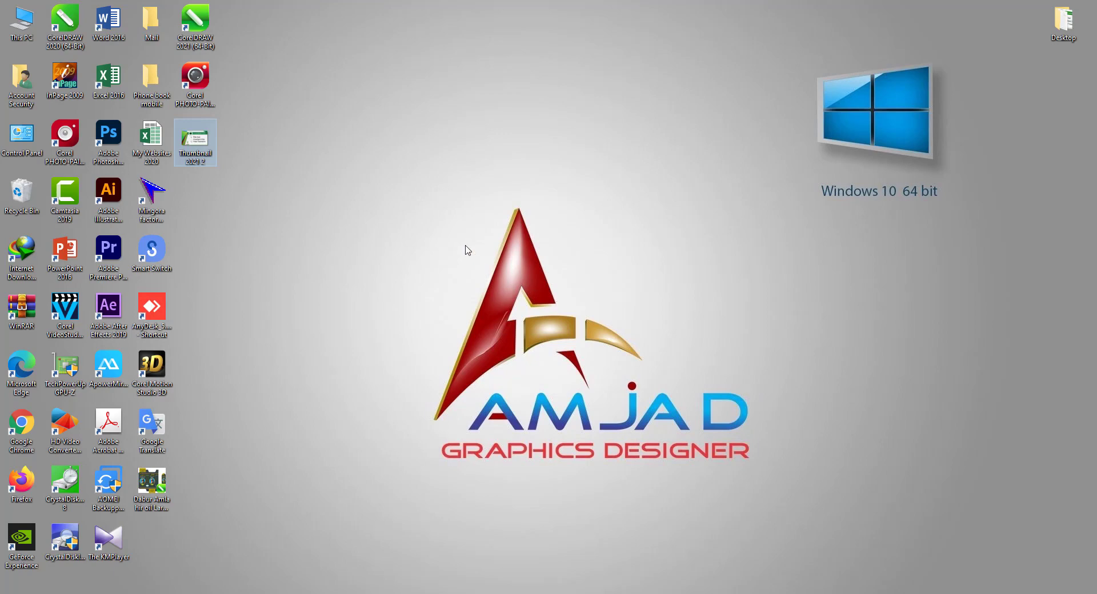
Open CorelDRAW 2021 and show the selection tools grouped with the Pick tool
{"action": "double_click", "coordinate": [192, 30]}
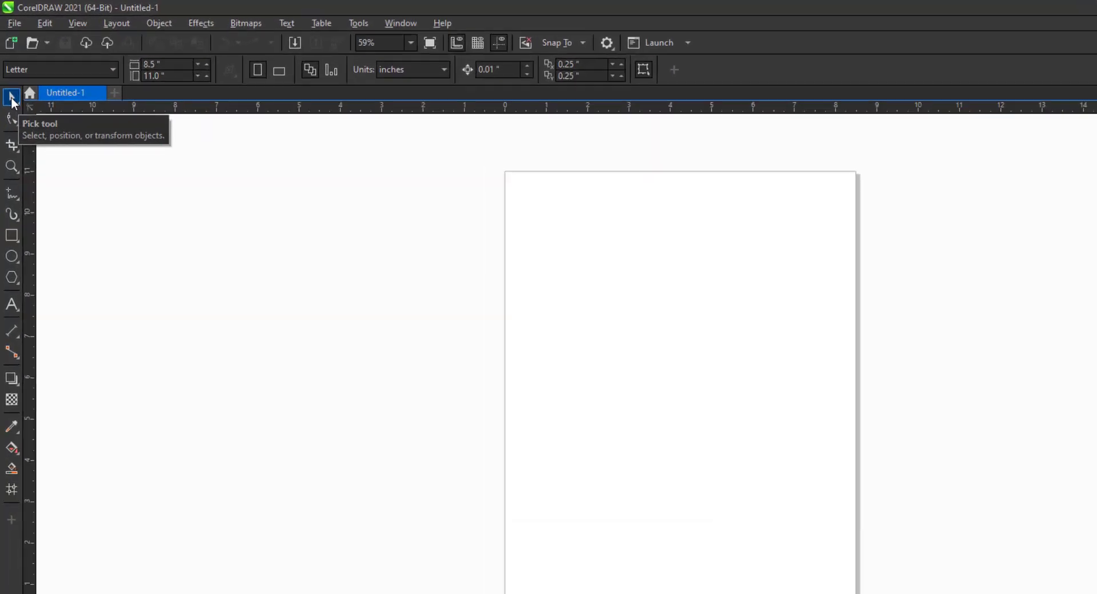
{"action": "left_click", "coordinate": [17, 152]}
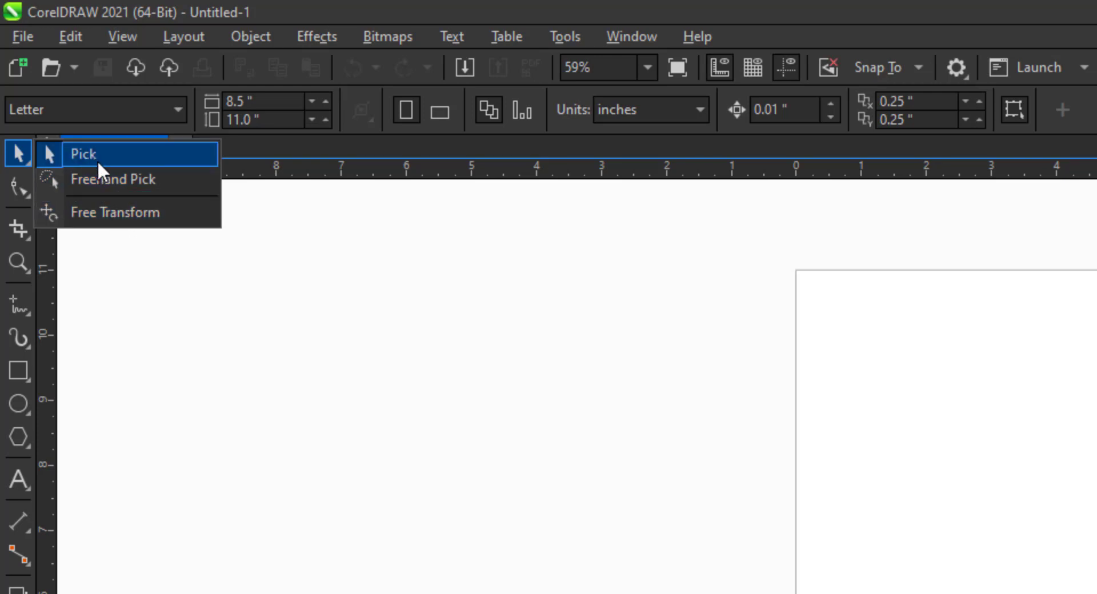
{"action": "left_click", "coordinate": [246, 359]}
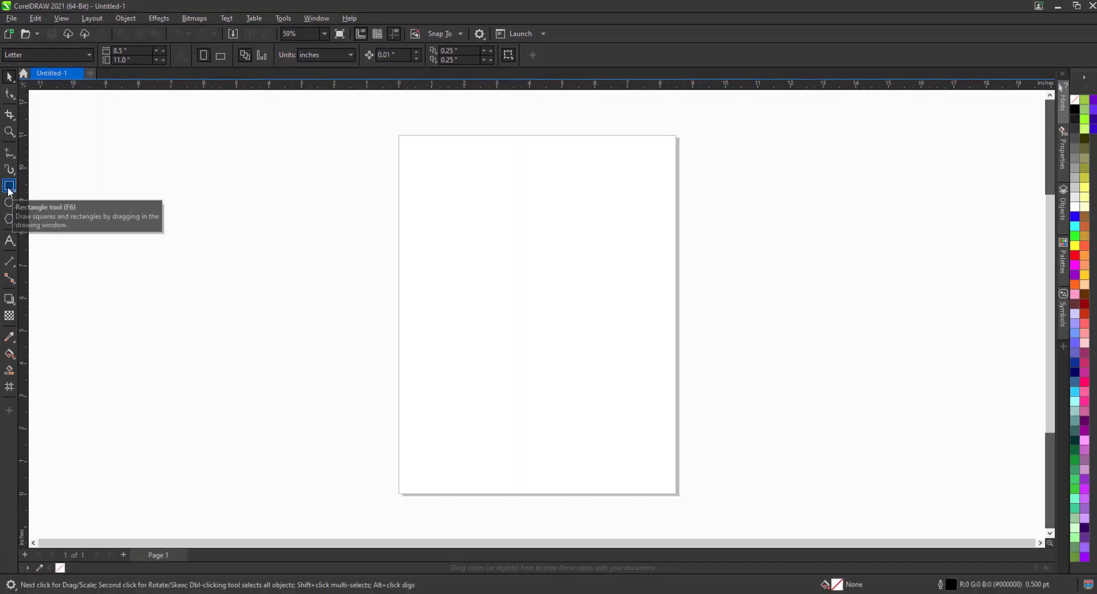
Draw a rectangle about 3.44 × 3.23 inches in the upper middle of the page and return to the Pick tool
{"action": "left_click", "coordinate": [9, 185]}
{"action": "left_click_drag", "start_coordinate": [454, 216], "coordinate": [565, 323]}
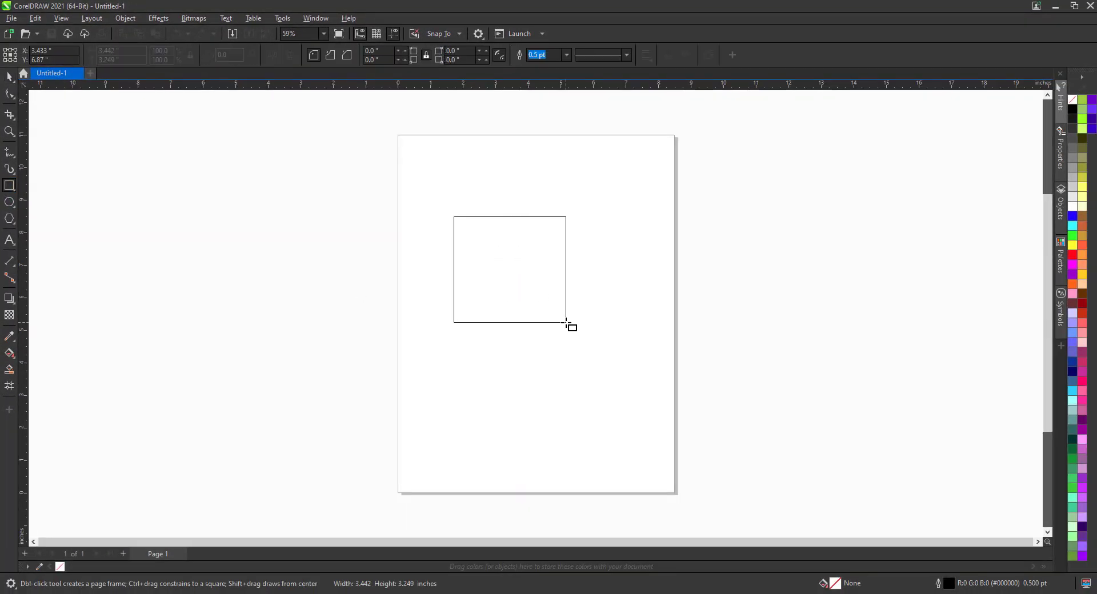
{"action": "left_click", "coordinate": [9, 131]}
{"action": "left_click_drag", "start_coordinate": [419, 176], "coordinate": [628, 365]}
{"action": "key", "text": "space"}
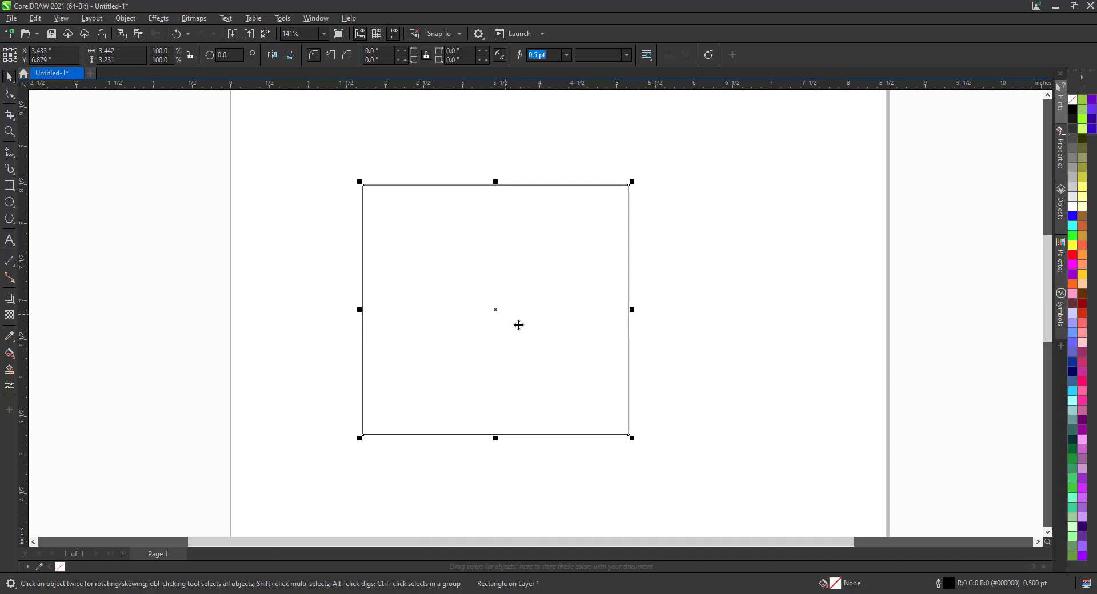
Rotate the rectangle about 31 degrees clockwise around its centre, undo the rotation, and deselect it
{"action": "left_click", "coordinate": [505, 316]}
{"action": "left_click", "coordinate": [505, 316]}
{"action": "left_click", "coordinate": [506, 317]}
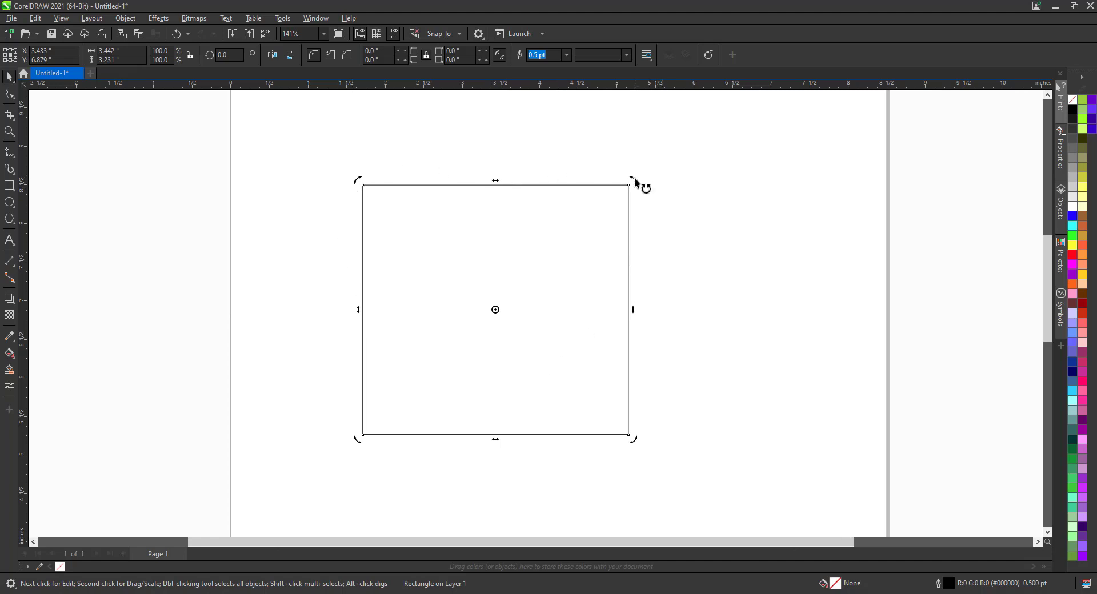
{"action": "left_click_drag", "start_coordinate": [634, 177], "coordinate": [595, 290]}
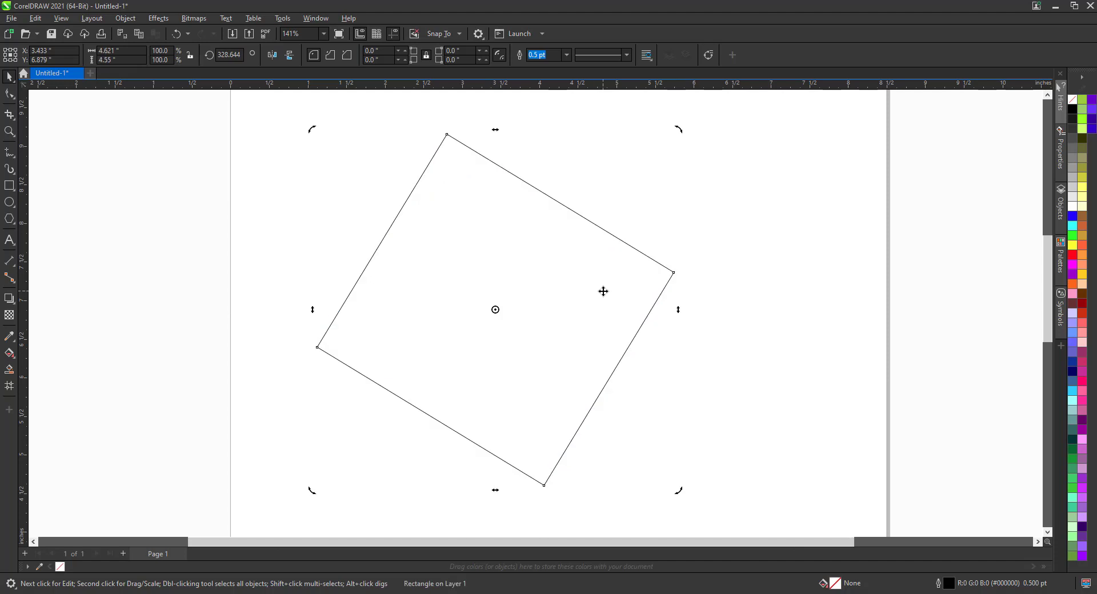
{"action": "key", "text": "ctrl+z"}
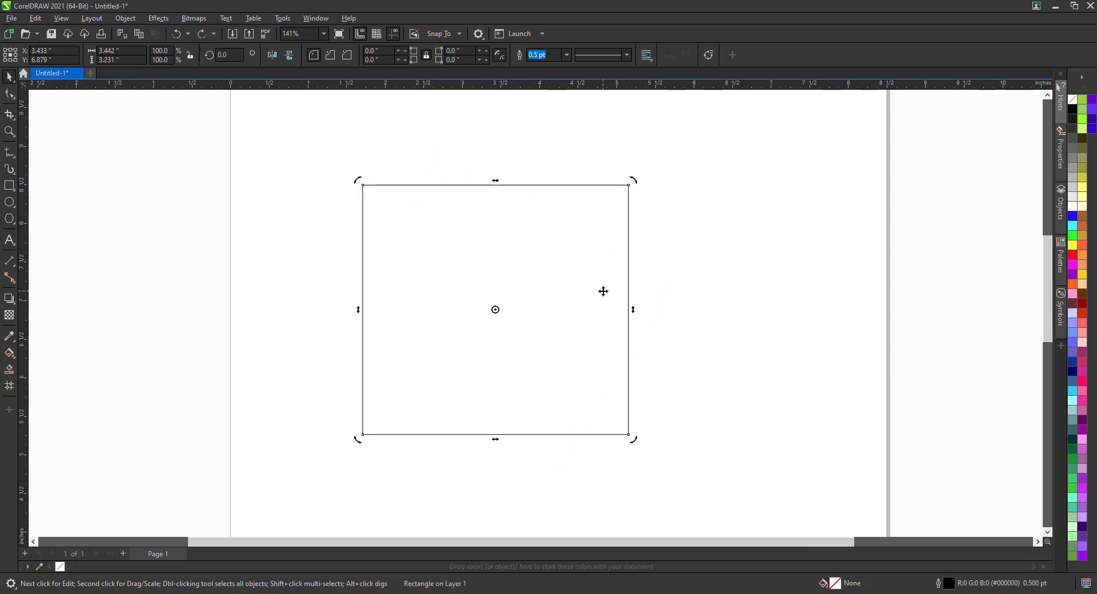
{"action": "left_click", "coordinate": [651, 242]}
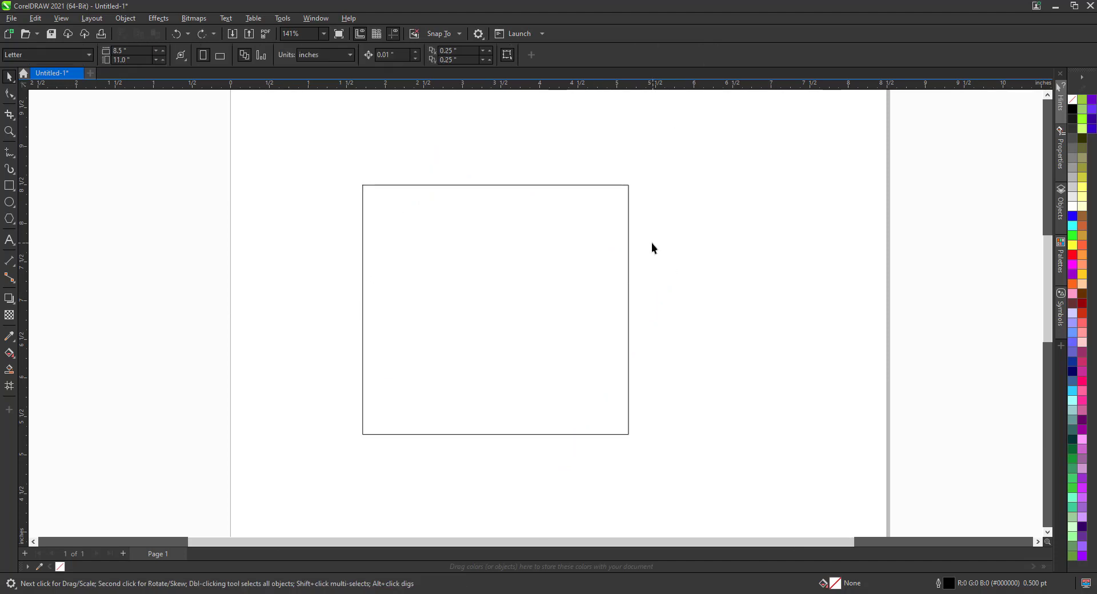
Round all four corners of the rectangle to a radius of about 0.964 inches, and undo the rounding
{"action": "left_click", "coordinate": [422, 245]}
{"action": "left_click", "coordinate": [422, 245]}
{"action": "left_click", "coordinate": [422, 245]}
{"action": "left_click", "coordinate": [422, 245]}
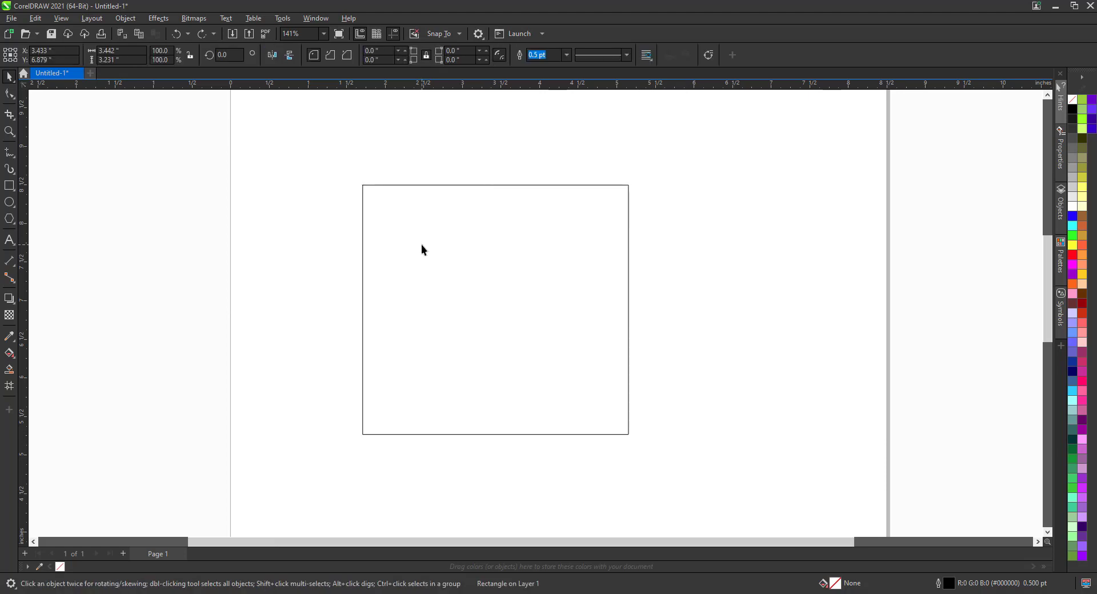
{"action": "key", "text": "F10"}
{"action": "left_click_drag", "start_coordinate": [363, 185], "coordinate": [399, 194]}
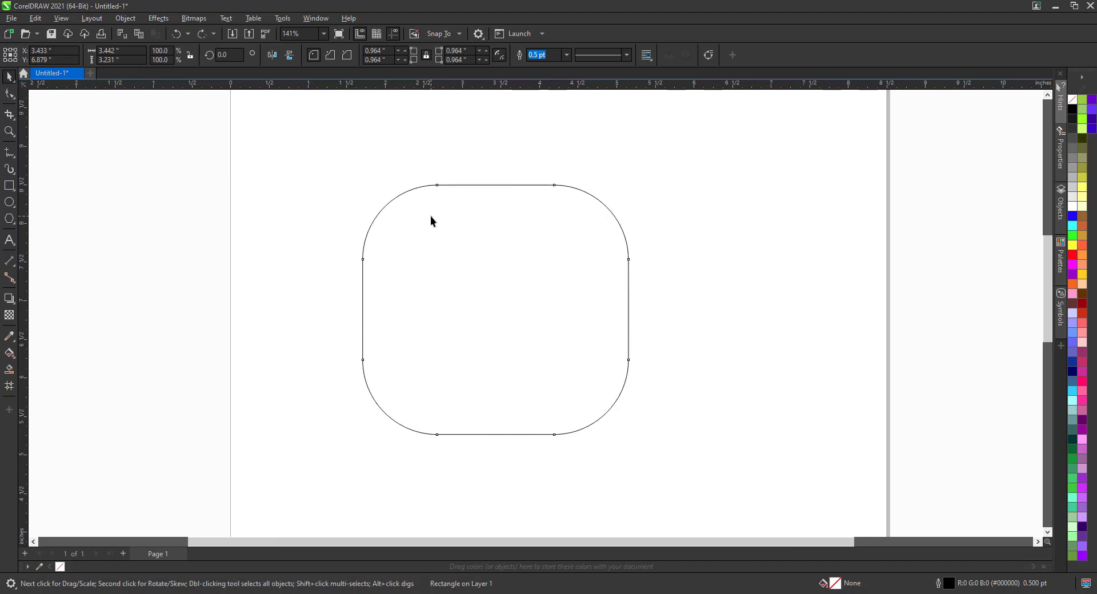
{"action": "key", "text": "ctrl+z"}
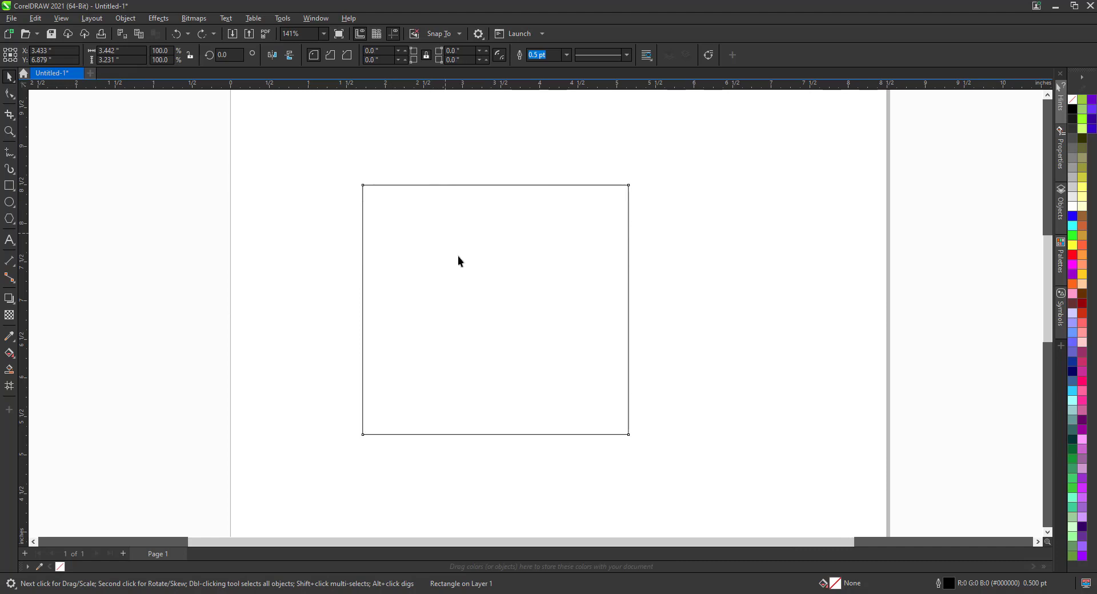
Move the rectangle's rotation centre to its lower-left corner, try a rotation around that point, and undo the rotation
{"action": "left_click", "coordinate": [481, 279]}
{"action": "left_click", "coordinate": [480, 280]}
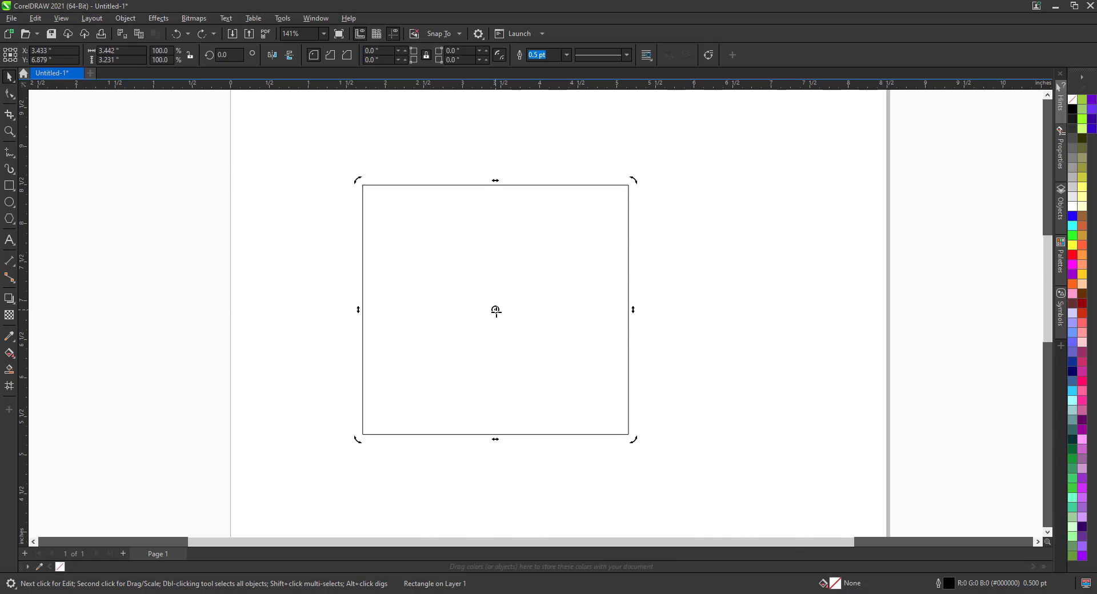
{"action": "mouse_move", "coordinate": [497, 311]}
{"action": "left_mouse_down"}
{"action": "mouse_move", "coordinate": [478, 389]}
{"action": "mouse_move", "coordinate": [362, 434]}
{"action": "mouse_move", "coordinate": [379, 260]}
{"action": "mouse_move", "coordinate": [367, 192]}
{"action": "mouse_move", "coordinate": [582, 221]}
{"action": "mouse_move", "coordinate": [363, 434]}
{"action": "left_mouse_up"}
{"action": "left_click_drag", "start_coordinate": [638, 184], "coordinate": [409, 306]}
{"action": "key", "text": "ctrl+z"}
Try orange-brown and yellow fills on the rectangle, settle on magenta, and set its outline width to 2 pt
{"action": "left_click", "coordinate": [1082, 227]}
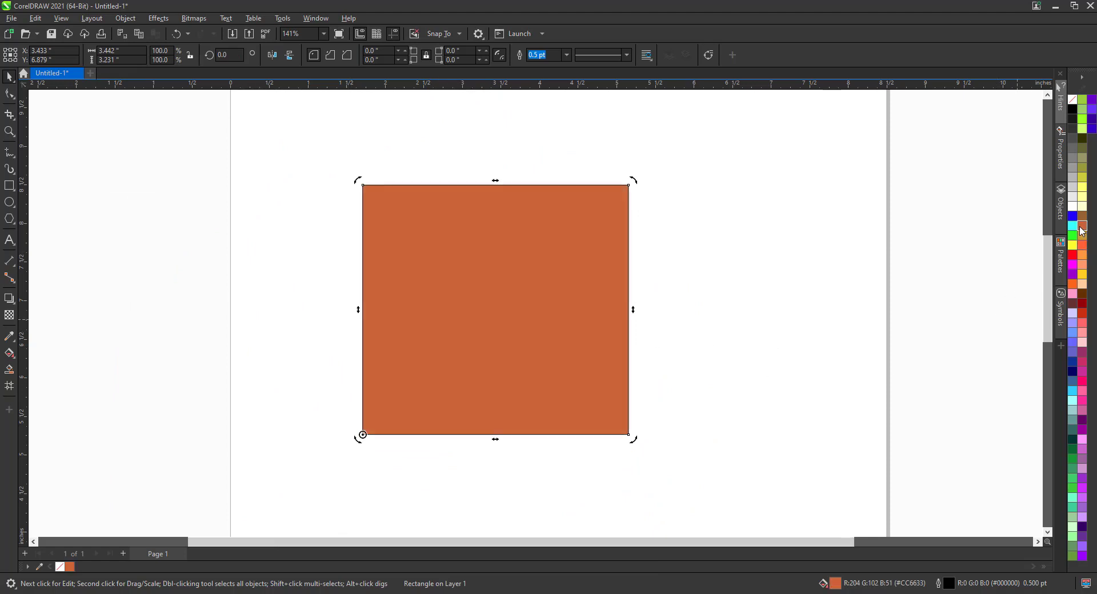
{"action": "left_click", "coordinate": [1074, 245]}
{"action": "left_click", "coordinate": [1073, 264]}
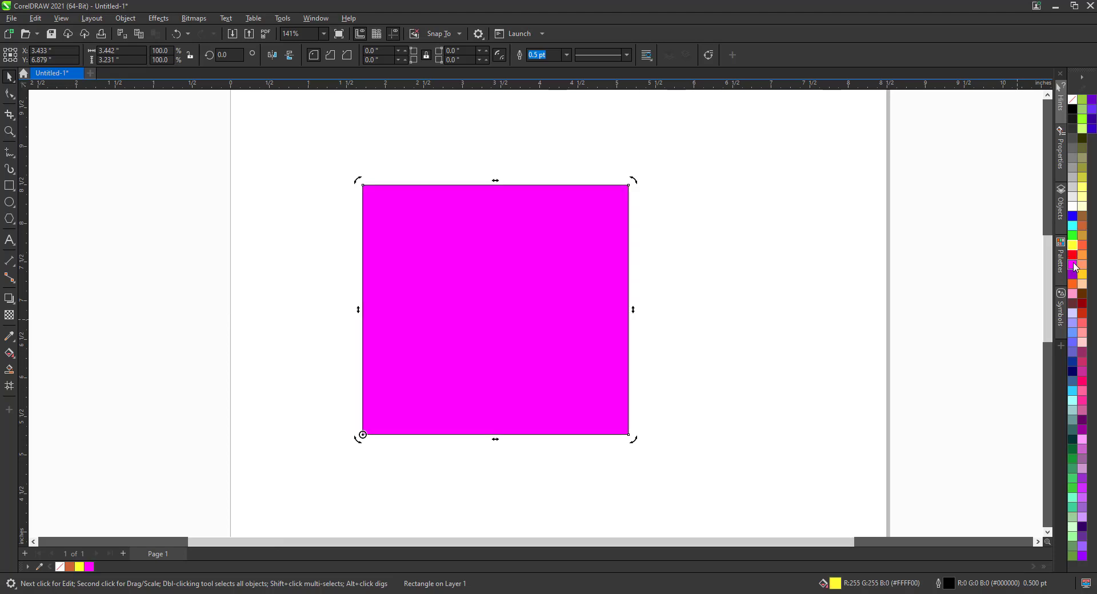
{"action": "left_click", "coordinate": [567, 56]}
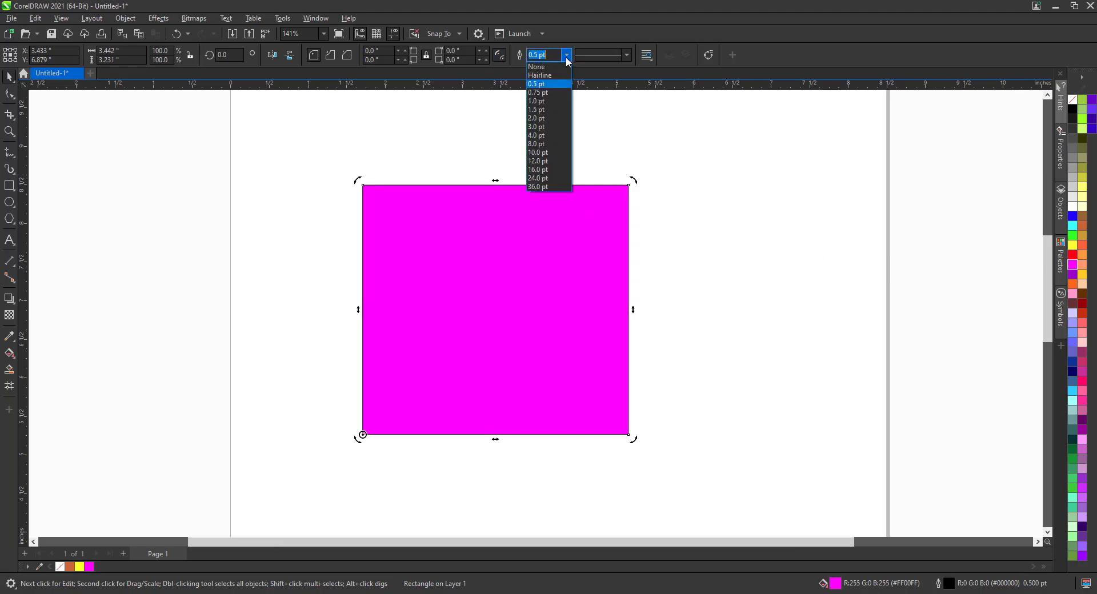
{"action": "left_click", "coordinate": [546, 117]}
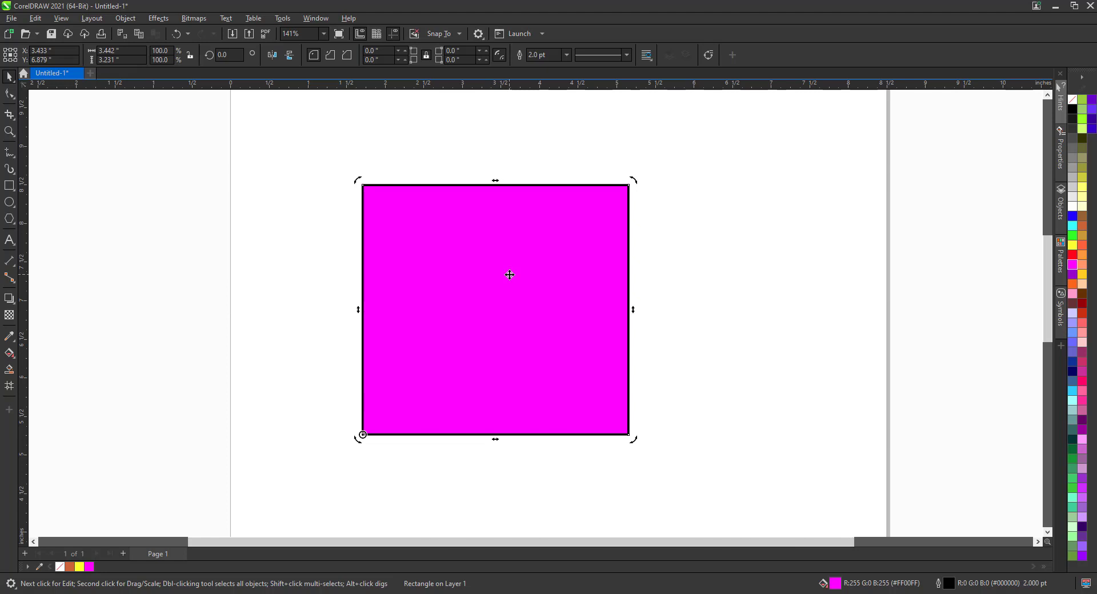
{"action": "left_click", "coordinate": [581, 294]}
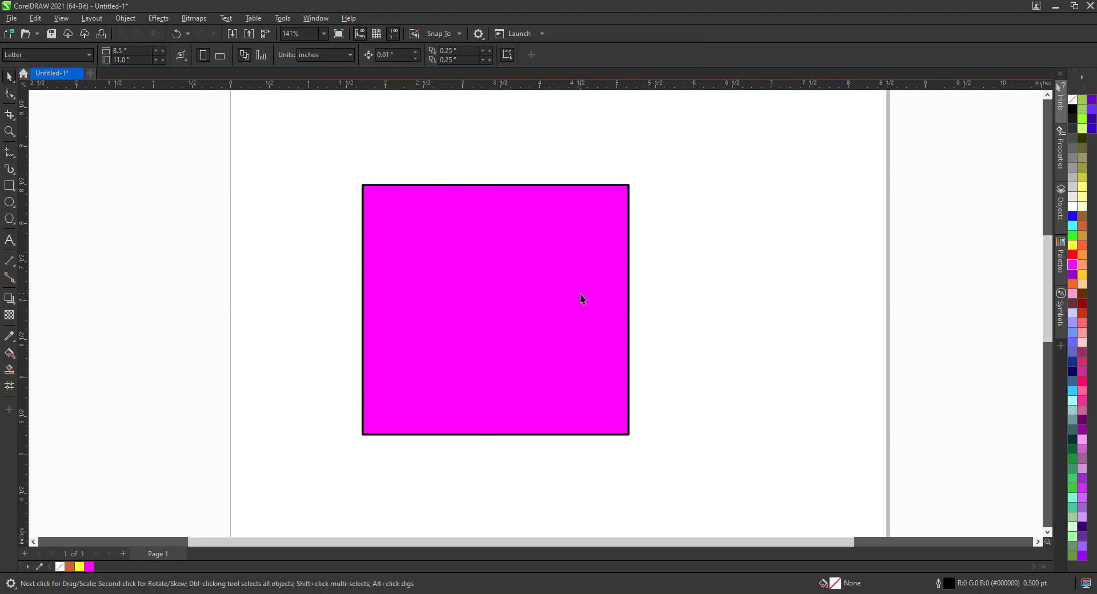
Remove the rectangle's fill and delete the rectangle from the page
{"action": "left_click", "coordinate": [1072, 99]}
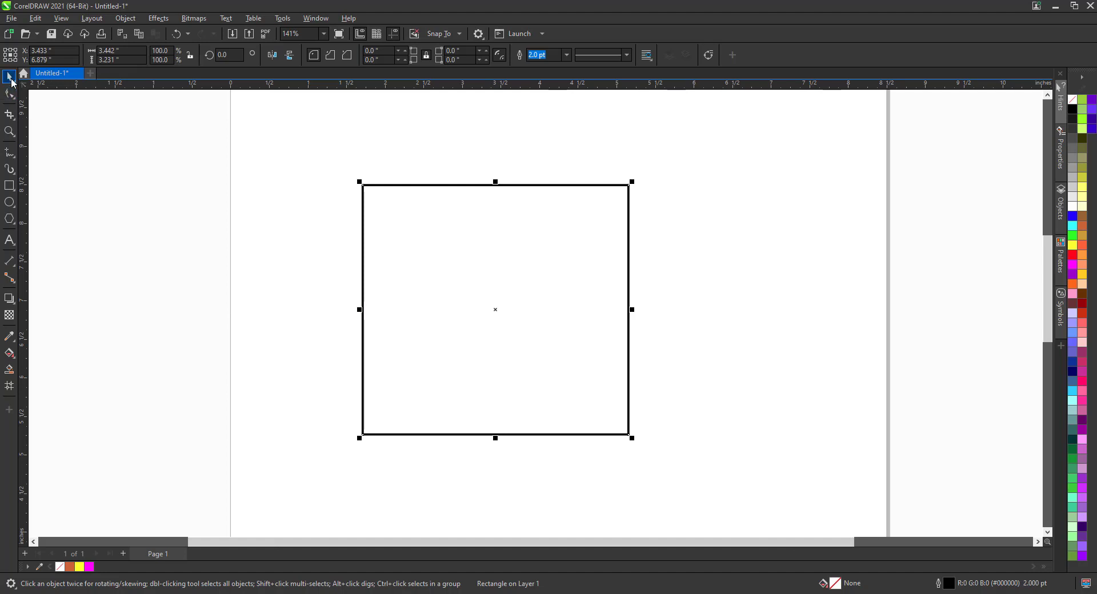
{"action": "left_click", "coordinate": [12, 83]}
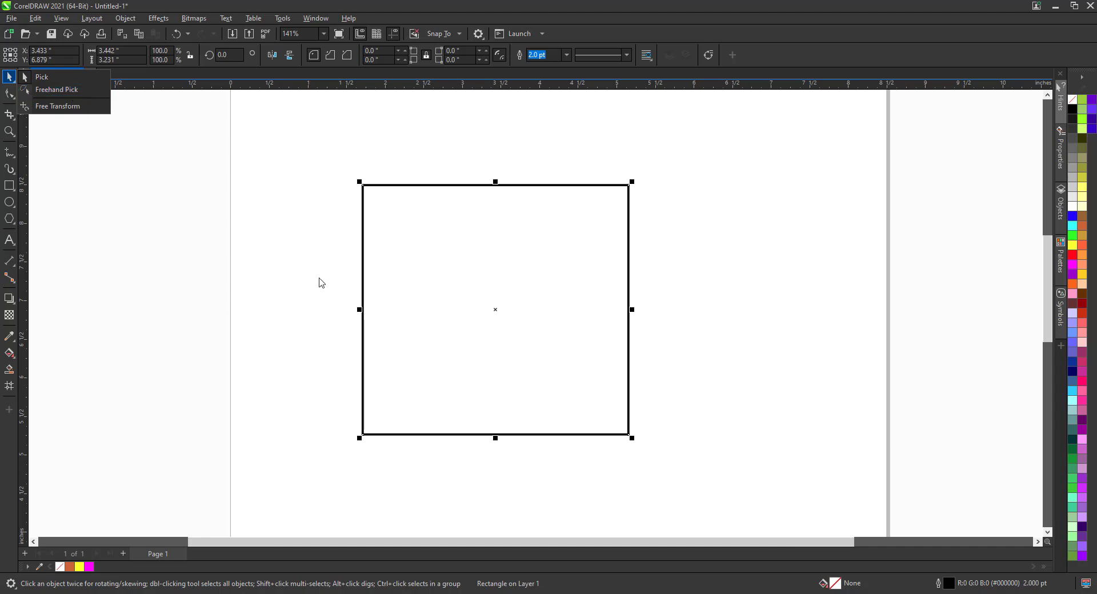
{"action": "left_click", "coordinate": [545, 310]}
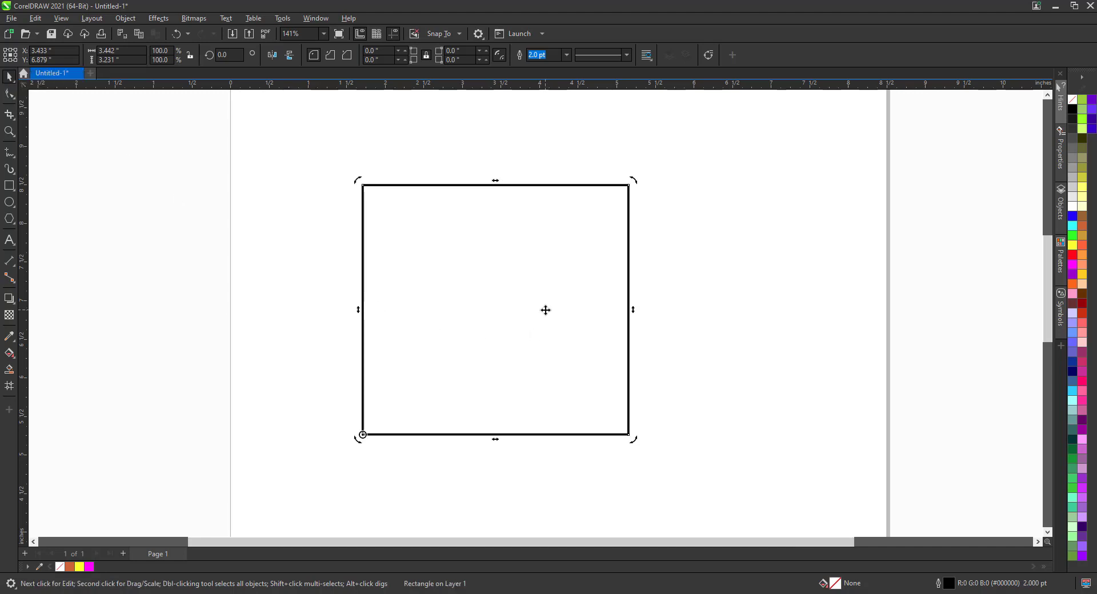
{"action": "key", "text": "Delete"}
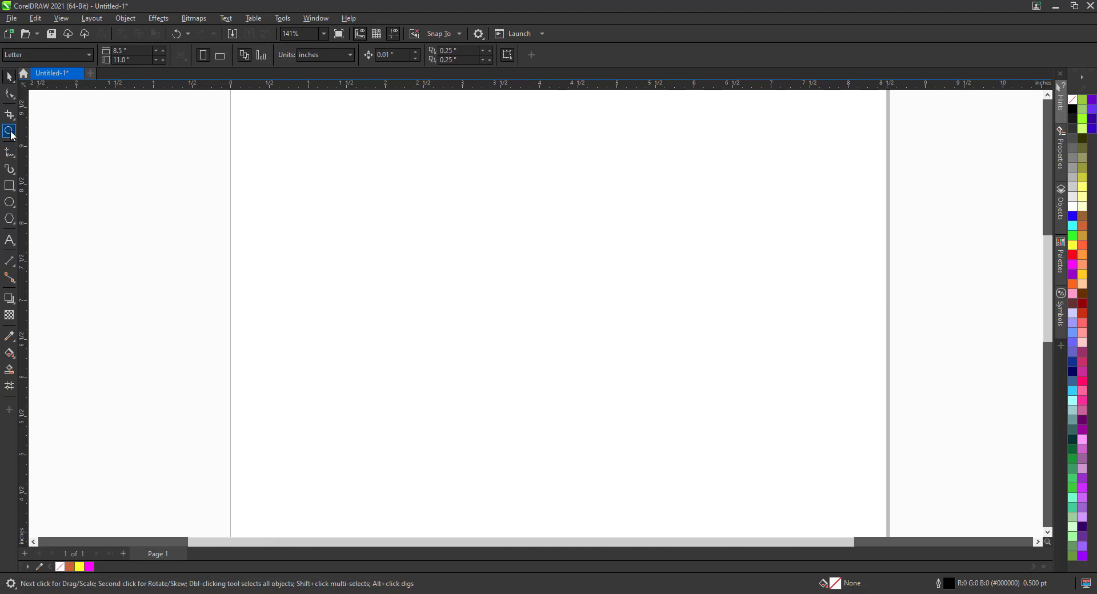
Scatter about thirty small ellipses of varied sizes over the upper-left part of the page, some of them overlapping
{"action": "left_click", "coordinate": [9, 203]}
{"action": "mouse_move", "coordinate": [253, 206]}
{"action": "left_mouse_down"}
{"action": "mouse_move", "coordinate": [276, 233]}
{"action": "mouse_move", "coordinate": [331, 243]}
{"action": "mouse_move", "coordinate": [330, 304]}
{"action": "mouse_move", "coordinate": [301, 318]}
{"action": "left_mouse_up"}
{"action": "left_click_drag", "start_coordinate": [361, 293], "coordinate": [392, 314]}
{"action": "left_click_drag", "start_coordinate": [407, 273], "coordinate": [434, 294]}
{"action": "left_click_drag", "start_coordinate": [398, 255], "coordinate": [383, 237]}
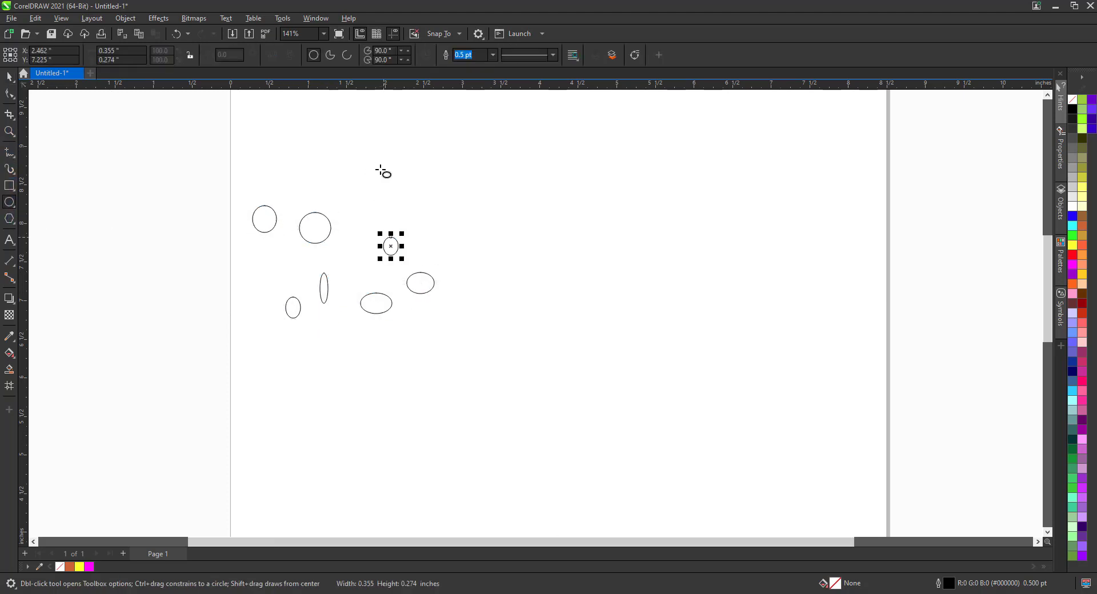
{"action": "left_click_drag", "start_coordinate": [375, 168], "coordinate": [414, 194]}
{"action": "left_click_drag", "start_coordinate": [289, 242], "coordinate": [300, 266]}
{"action": "left_click_drag", "start_coordinate": [327, 244], "coordinate": [370, 284]}
{"action": "left_click_drag", "start_coordinate": [365, 232], "coordinate": [391, 255]}
{"action": "mouse_move", "coordinate": [343, 168]}
{"action": "left_mouse_down"}
{"action": "mouse_move", "coordinate": [364, 183]}
{"action": "mouse_move", "coordinate": [339, 197]}
{"action": "left_mouse_up"}
{"action": "left_click_drag", "start_coordinate": [382, 213], "coordinate": [414, 235]}
{"action": "mouse_move", "coordinate": [447, 231]}
{"action": "left_mouse_down"}
{"action": "mouse_move", "coordinate": [486, 273]}
{"action": "mouse_move", "coordinate": [489, 329]}
{"action": "mouse_move", "coordinate": [455, 369]}
{"action": "left_mouse_up"}
{"action": "left_click_drag", "start_coordinate": [388, 355], "coordinate": [400, 378]}
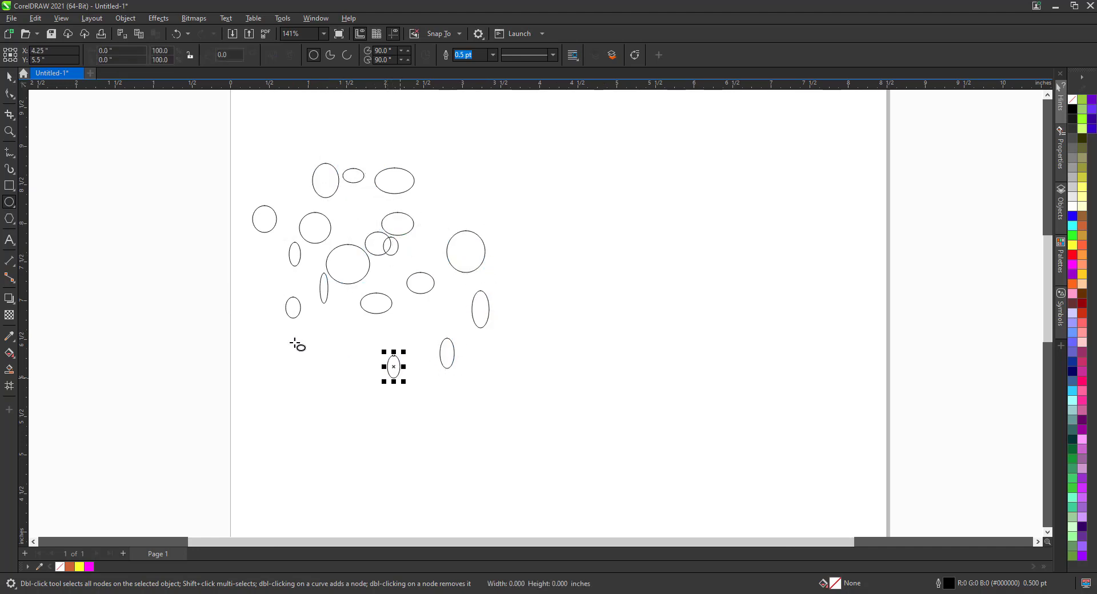
{"action": "left_click_drag", "start_coordinate": [270, 334], "coordinate": [310, 380]}
{"action": "mouse_move", "coordinate": [321, 346]}
{"action": "left_mouse_down"}
{"action": "mouse_move", "coordinate": [345, 368]}
{"action": "mouse_move", "coordinate": [412, 358]}
{"action": "left_mouse_up"}
{"action": "left_click_drag", "start_coordinate": [429, 316], "coordinate": [452, 334]}
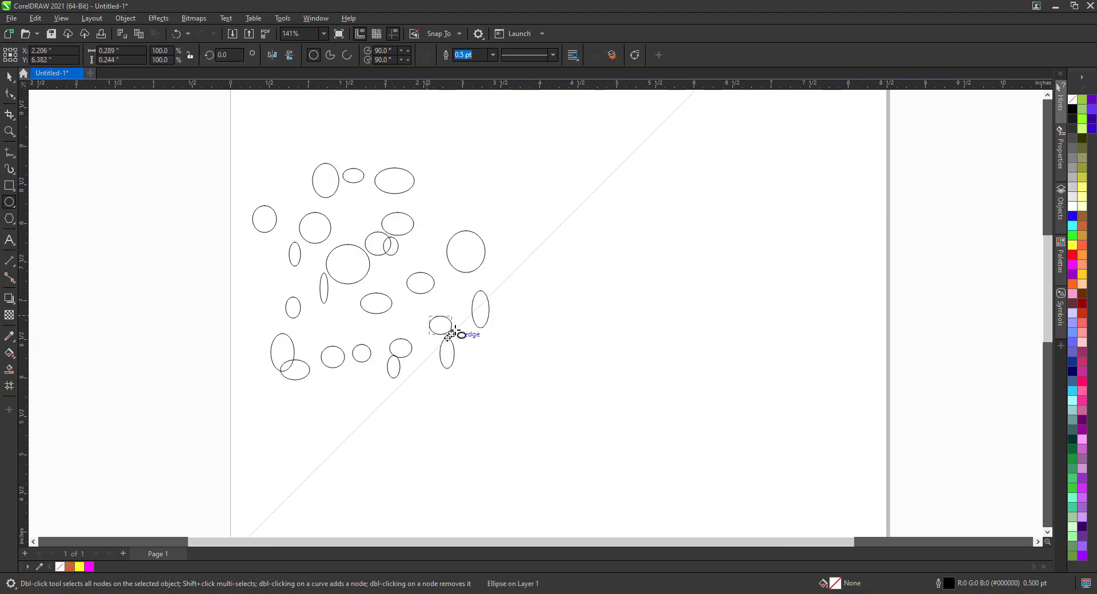
{"action": "left_click", "coordinate": [462, 323]}
{"action": "left_click_drag", "start_coordinate": [252, 285], "coordinate": [286, 315]}
{"action": "left_click_drag", "start_coordinate": [240, 246], "coordinate": [257, 261]}
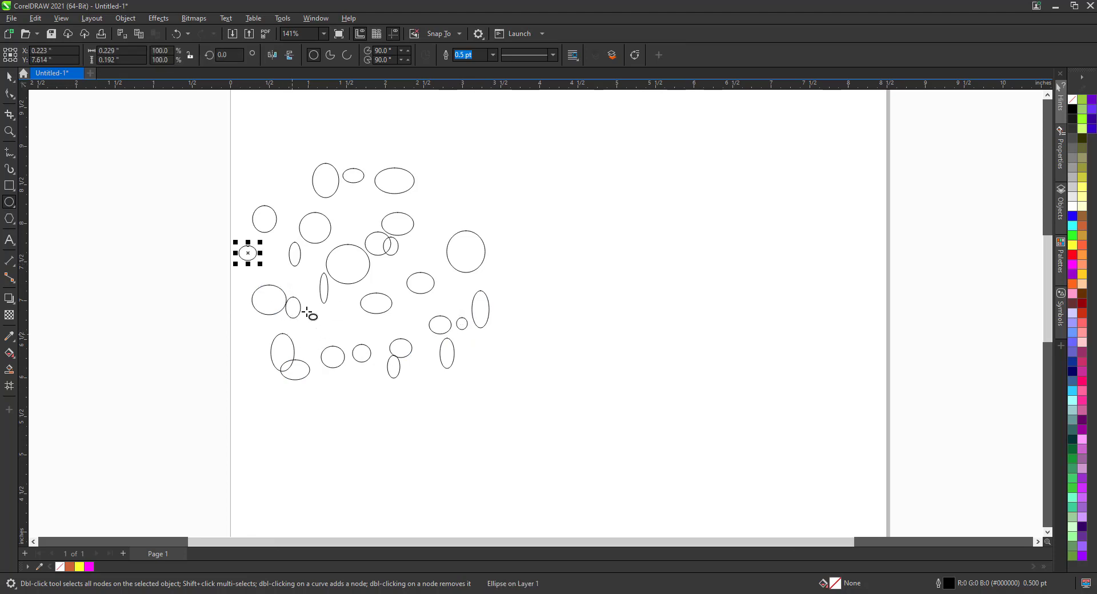
{"action": "mouse_move", "coordinate": [311, 313]}
{"action": "left_mouse_down"}
{"action": "mouse_move", "coordinate": [338, 340]}
{"action": "mouse_move", "coordinate": [432, 346]}
{"action": "left_mouse_up"}
{"action": "left_click_drag", "start_coordinate": [387, 274], "coordinate": [426, 310]}
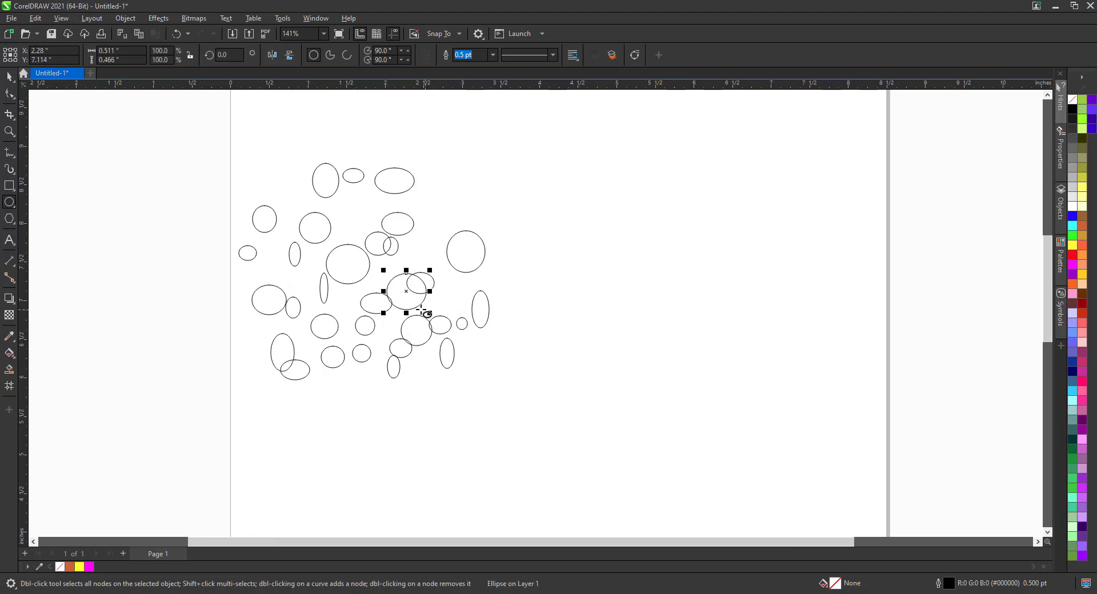
Draw a rectangle about 4.09 × 3.55 inches enclosing all the ellipses and return to the Pick tool
{"action": "left_click", "coordinate": [9, 76]}
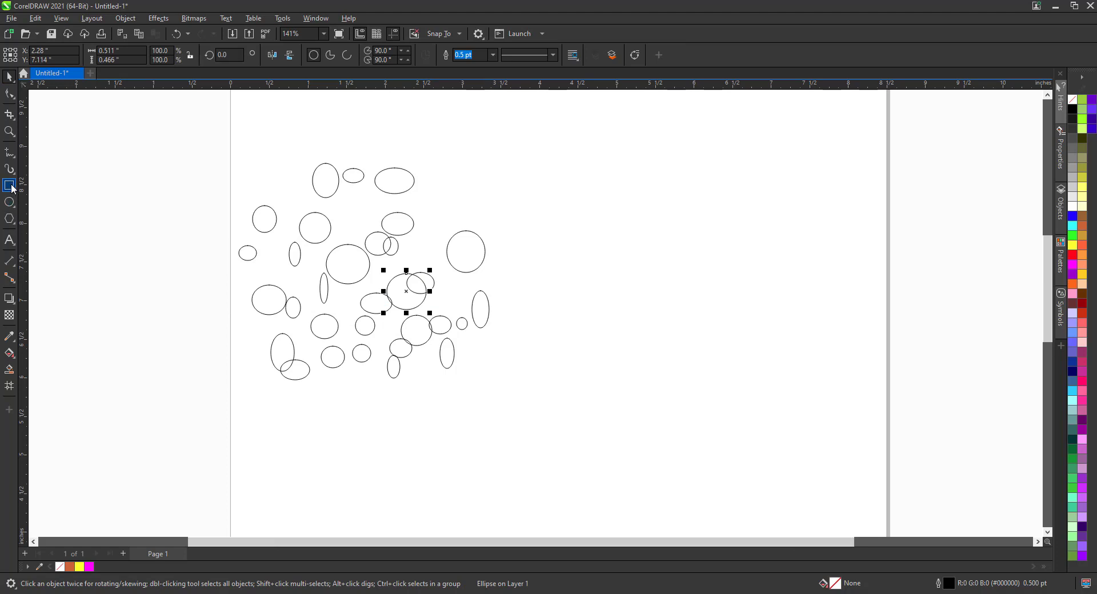
{"action": "key", "text": "F6"}
{"action": "left_click_drag", "start_coordinate": [214, 126], "coordinate": [531, 401]}
{"action": "left_click", "coordinate": [9, 76]}
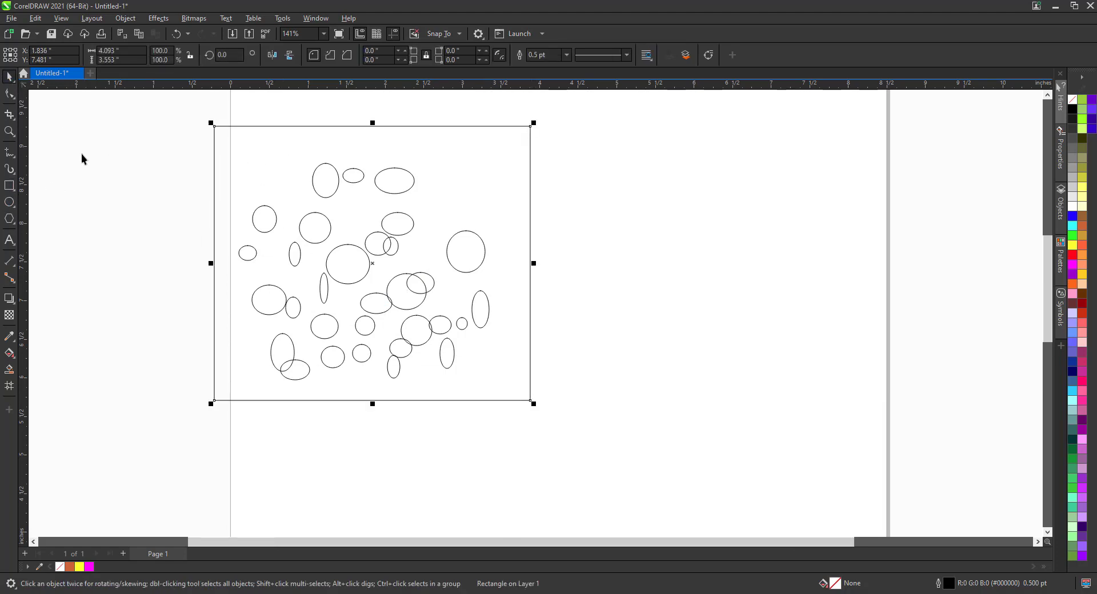
Try marquee-selecting ellipses inside the enclosing rectangle, starting each marquee outside the rectangle's left edge
{"action": "left_click", "coordinate": [138, 255]}
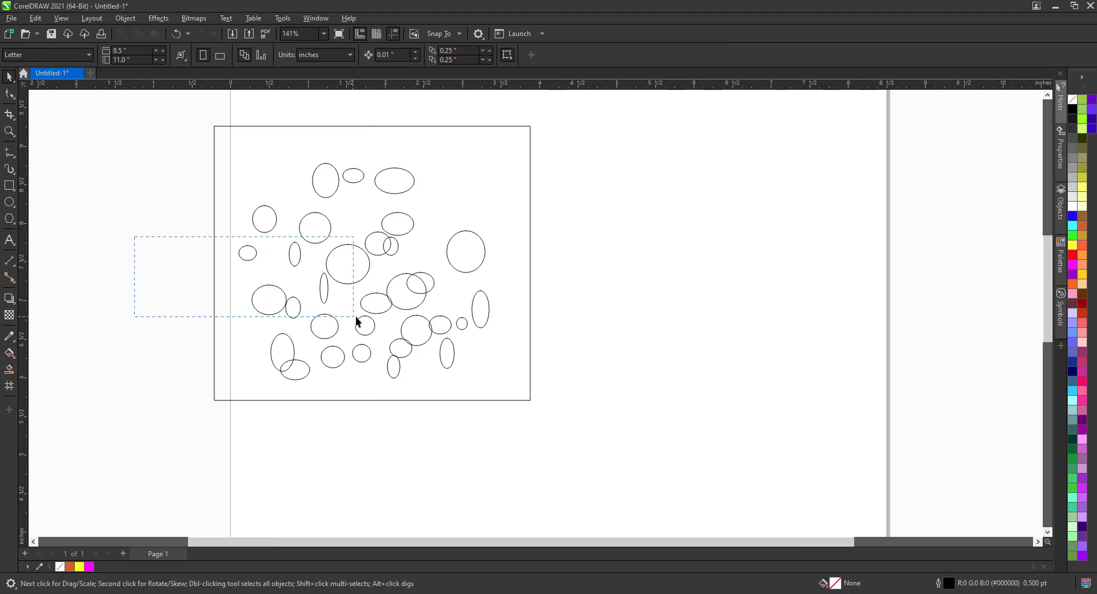
{"action": "left_click_drag", "start_coordinate": [356, 320], "coordinate": [380, 315]}
{"action": "left_click", "coordinate": [462, 336]}
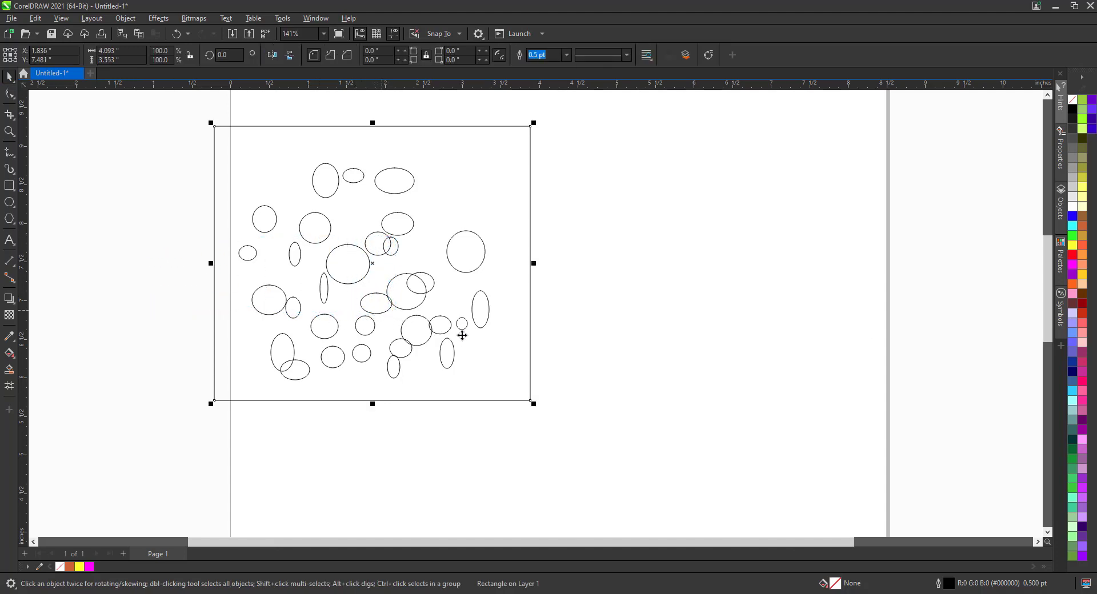
{"action": "left_click", "coordinate": [609, 355]}
{"action": "left_click", "coordinate": [372, 310]}
{"action": "left_click", "coordinate": [168, 273]}
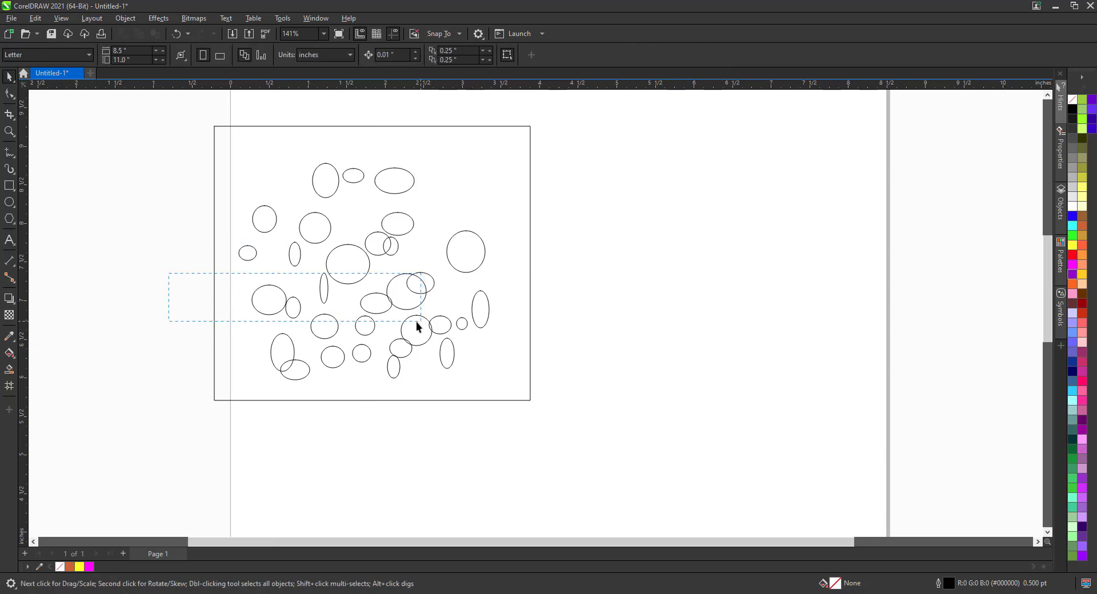
{"action": "left_click_drag", "start_coordinate": [417, 321], "coordinate": [417, 322]}
{"action": "left_click", "coordinate": [527, 300]}
{"action": "left_click", "coordinate": [530, 301]}
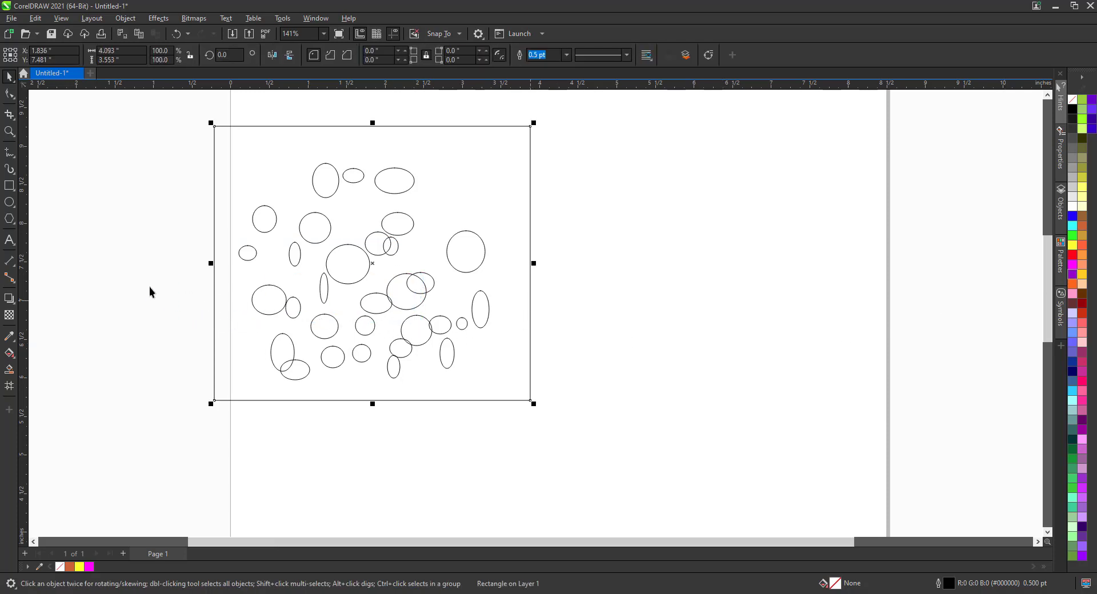
Marquee-select three ellipses in the middle row inside the rectangle, try to move them slightly down, and undo the move
{"action": "left_click_drag", "start_coordinate": [152, 279], "coordinate": [400, 329]}
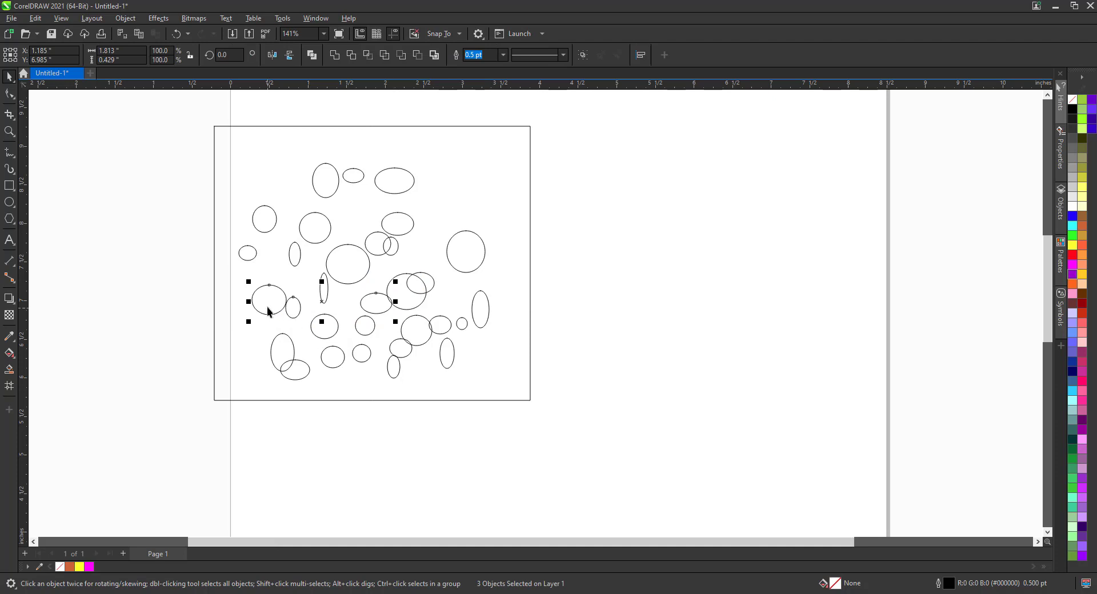
{"action": "left_click_drag", "start_coordinate": [268, 312], "coordinate": [264, 339]}
{"action": "key", "text": "ctrl+z"}
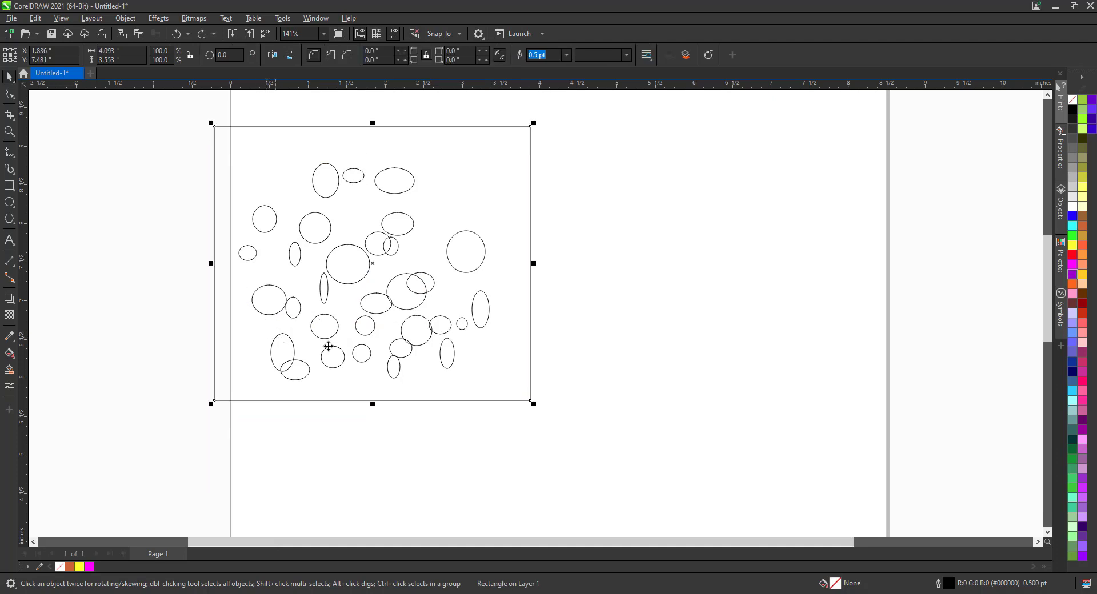
Select the enclosing rectangle, try marquee-selecting the ellipses from outside it with the Pick tool, and clear the selection
{"action": "left_click", "coordinate": [393, 229]}
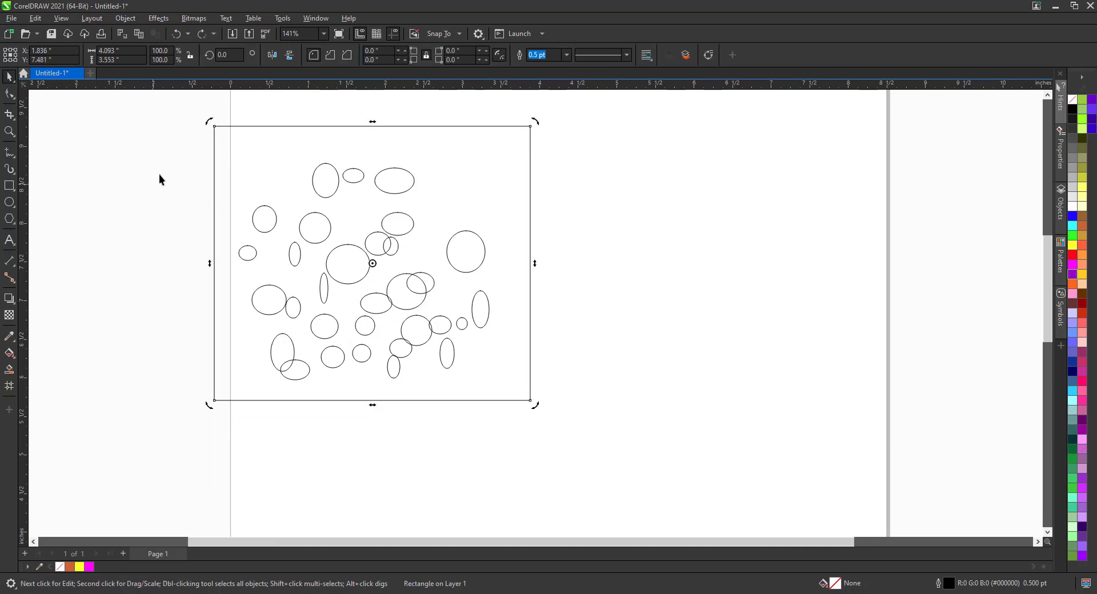
{"action": "left_click_drag", "start_coordinate": [160, 174], "coordinate": [423, 255]}
{"action": "left_click", "coordinate": [550, 215]}
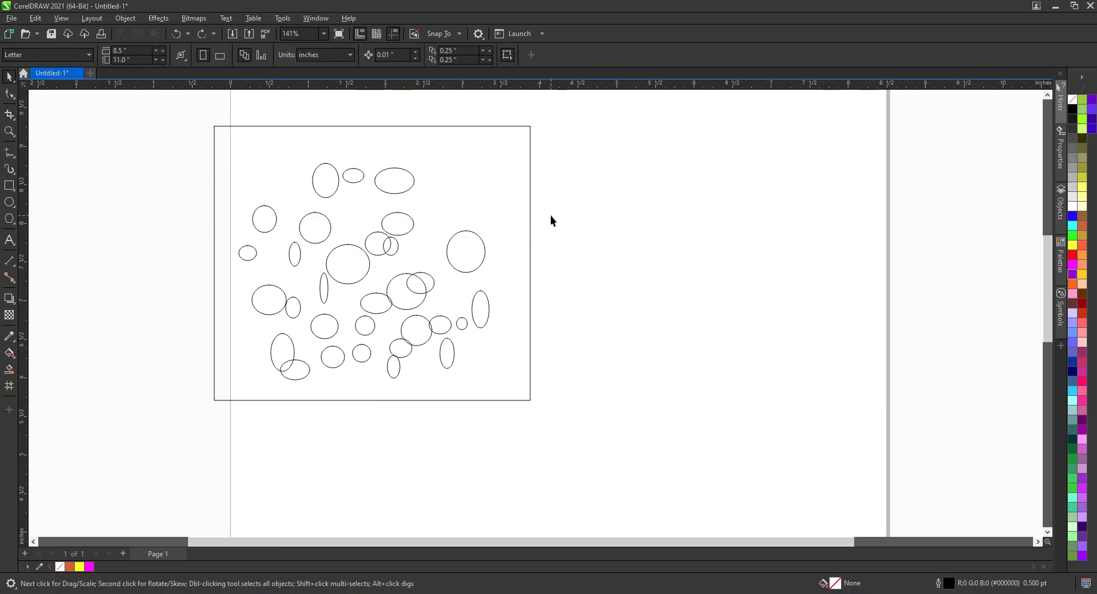
{"action": "left_click", "coordinate": [402, 225]}
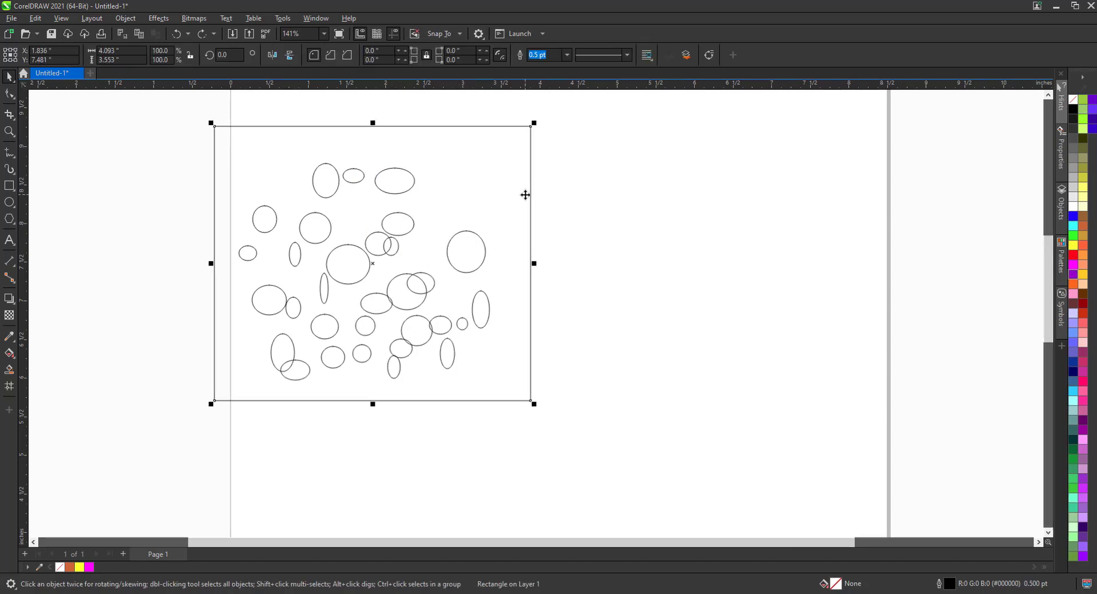
{"action": "left_click", "coordinate": [757, 282]}
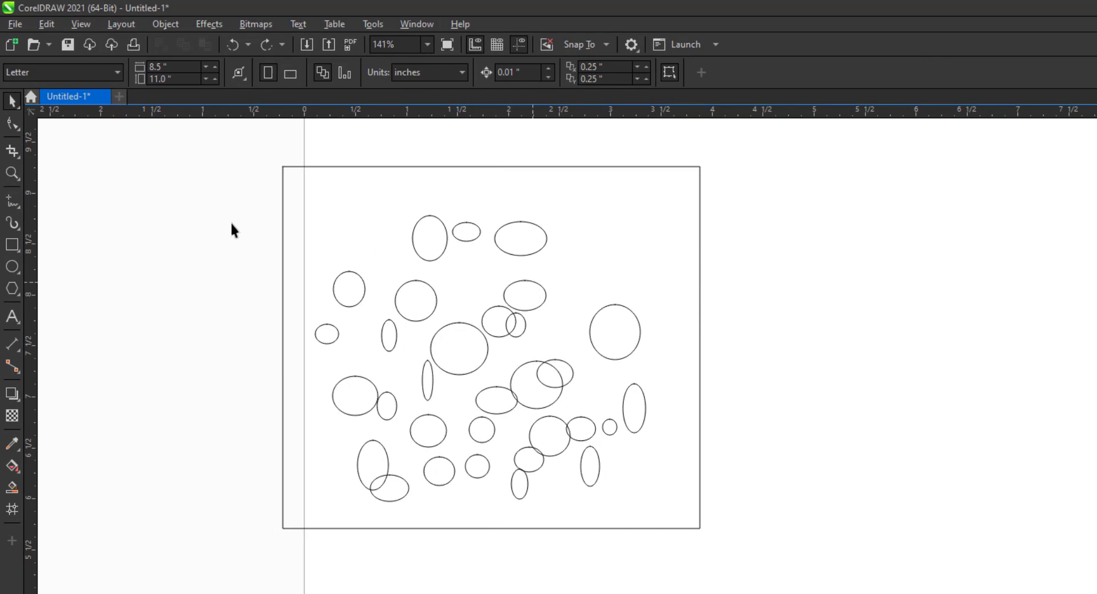
Lasso a single ellipse in the upper middle with the Freehand Pick tool and move it outside the rectangle to about X 5.34, Y 8.39 inches
{"action": "left_click", "coordinate": [9, 102]}
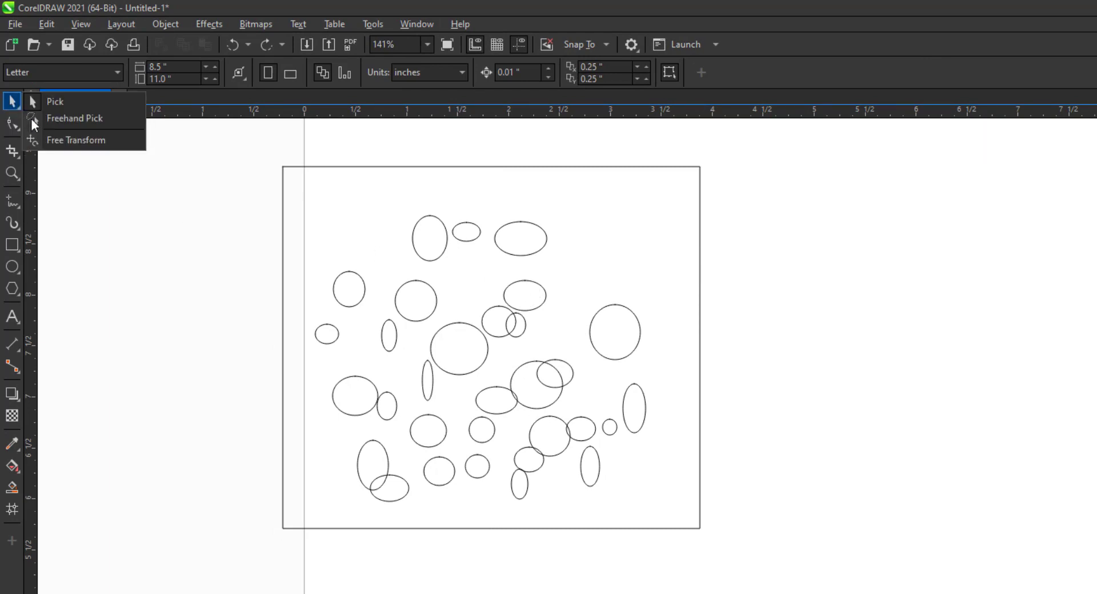
{"action": "left_click", "coordinate": [67, 121]}
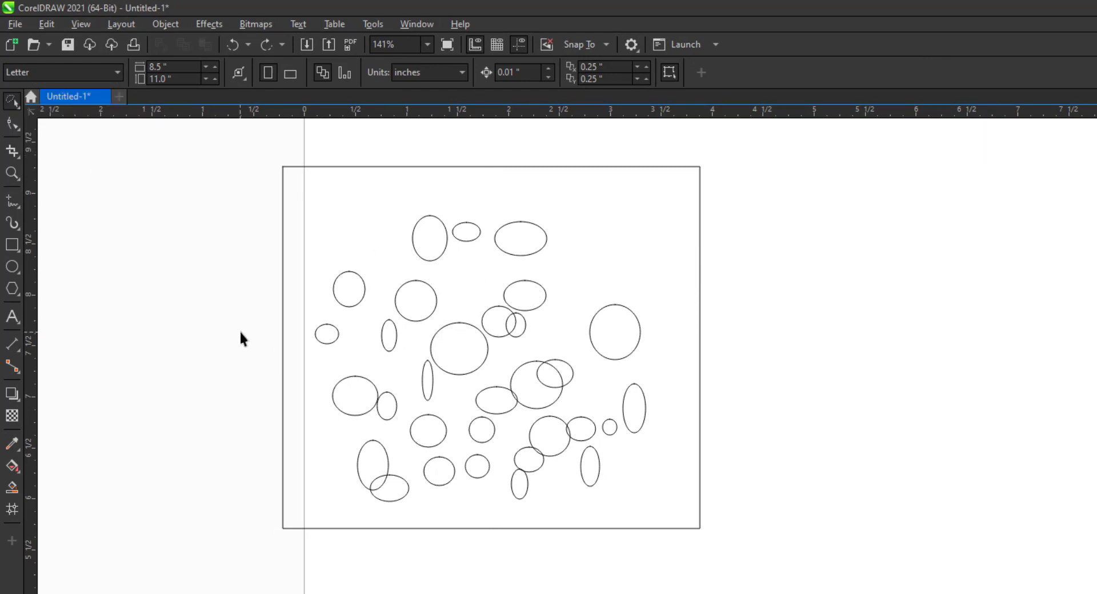
{"action": "mouse_move", "coordinate": [250, 241]}
{"action": "left_mouse_down"}
{"action": "mouse_move", "coordinate": [428, 272]}
{"action": "mouse_move", "coordinate": [520, 269]}
{"action": "left_mouse_up"}
{"action": "mouse_move", "coordinate": [546, 277]}
{"action": "left_mouse_down"}
{"action": "mouse_move", "coordinate": [553, 302]}
{"action": "mouse_move", "coordinate": [539, 318]}
{"action": "mouse_move", "coordinate": [514, 319]}
{"action": "mouse_move", "coordinate": [465, 279]}
{"action": "left_mouse_up"}
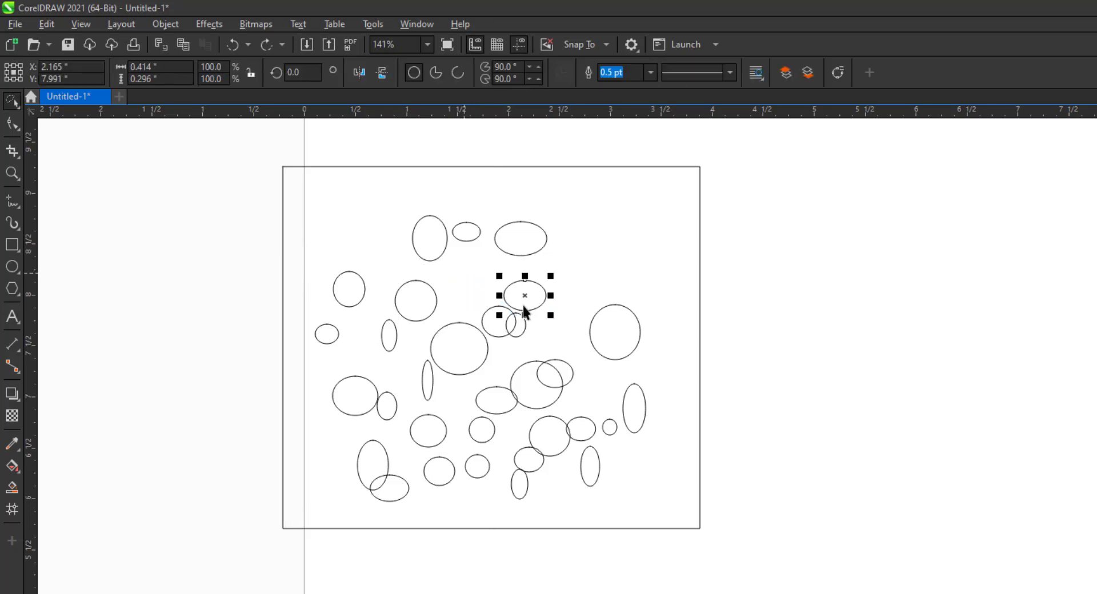
{"action": "left_click_drag", "start_coordinate": [524, 297], "coordinate": [853, 263]}
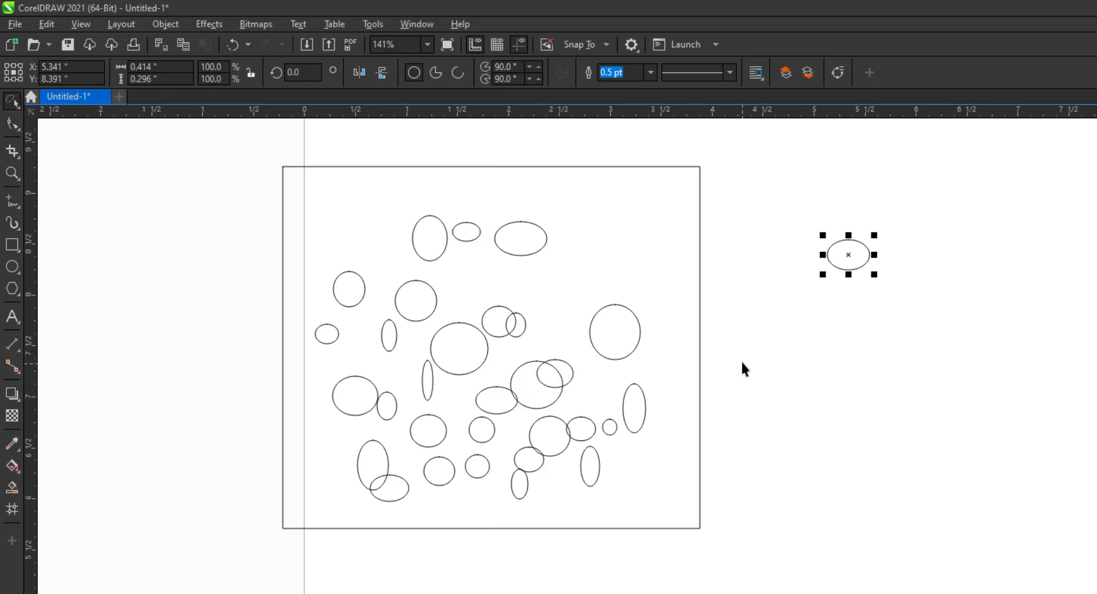
Lasso two more small ellipses one at a time and move them out of the rectangle, below the first extracted ellipse
{"action": "mouse_move", "coordinate": [743, 363]}
{"action": "left_mouse_down"}
{"action": "mouse_move", "coordinate": [646, 372]}
{"action": "mouse_move", "coordinate": [553, 350]}
{"action": "mouse_move", "coordinate": [524, 367]}
{"action": "mouse_move", "coordinate": [539, 391]}
{"action": "mouse_move", "coordinate": [569, 393]}
{"action": "mouse_move", "coordinate": [591, 369]}
{"action": "mouse_move", "coordinate": [611, 376]}
{"action": "mouse_move", "coordinate": [823, 328]}
{"action": "mouse_move", "coordinate": [842, 291]}
{"action": "left_mouse_up"}
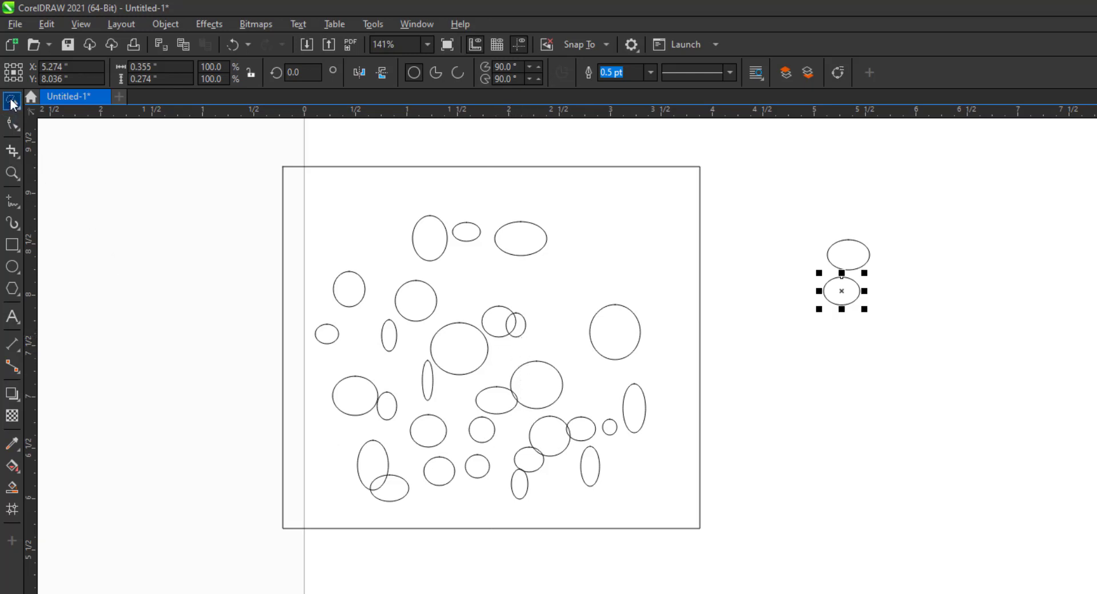
{"action": "mouse_move", "coordinate": [206, 422]}
{"action": "left_mouse_down"}
{"action": "mouse_move", "coordinate": [356, 431]}
{"action": "mouse_move", "coordinate": [368, 442]}
{"action": "mouse_move", "coordinate": [383, 430]}
{"action": "mouse_move", "coordinate": [447, 428]}
{"action": "mouse_move", "coordinate": [465, 412]}
{"action": "mouse_move", "coordinate": [504, 410]}
{"action": "mouse_move", "coordinate": [508, 437]}
{"action": "mouse_move", "coordinate": [475, 446]}
{"action": "mouse_move", "coordinate": [449, 421]}
{"action": "mouse_move", "coordinate": [807, 378]}
{"action": "mouse_move", "coordinate": [842, 341]}
{"action": "left_mouse_up"}
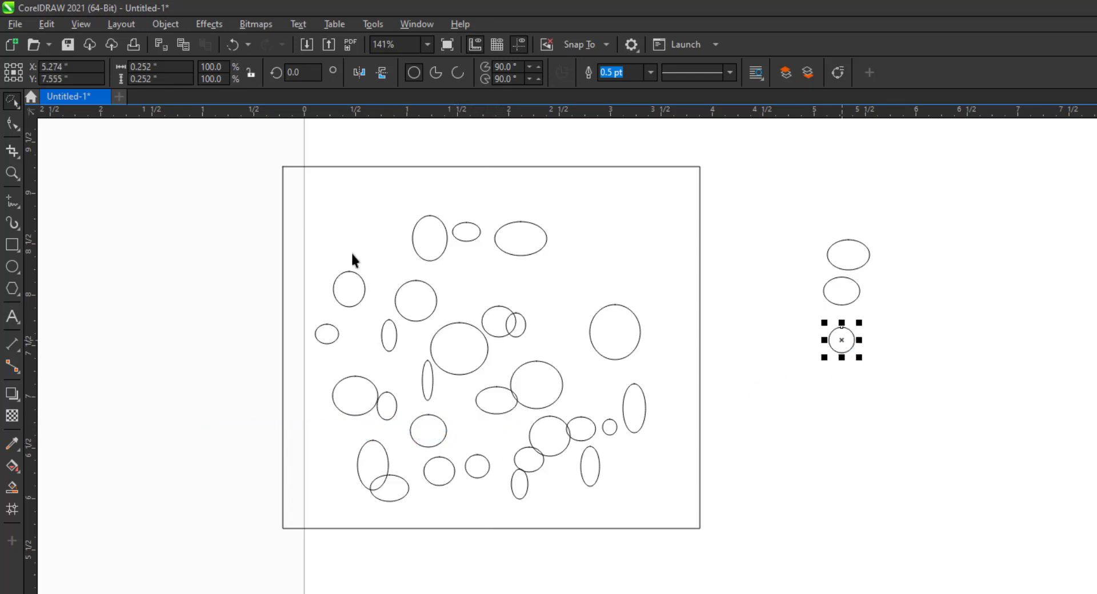
{"action": "mouse_move", "coordinate": [238, 140]}
{"action": "left_mouse_down"}
{"action": "mouse_move", "coordinate": [521, 362]}
{"action": "mouse_move", "coordinate": [879, 516]}
{"action": "left_mouse_up"}
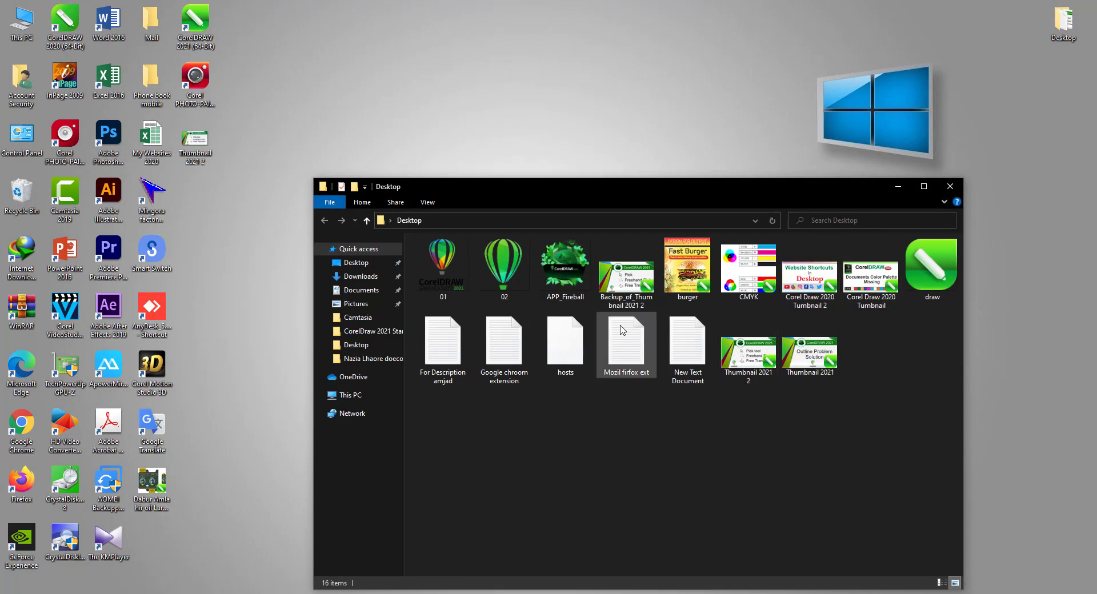
Open the burger drawing from the Desktop folder in File Explorer and zoom in on the Fast Burger poster
{"action": "double_click", "coordinate": [684, 286]}
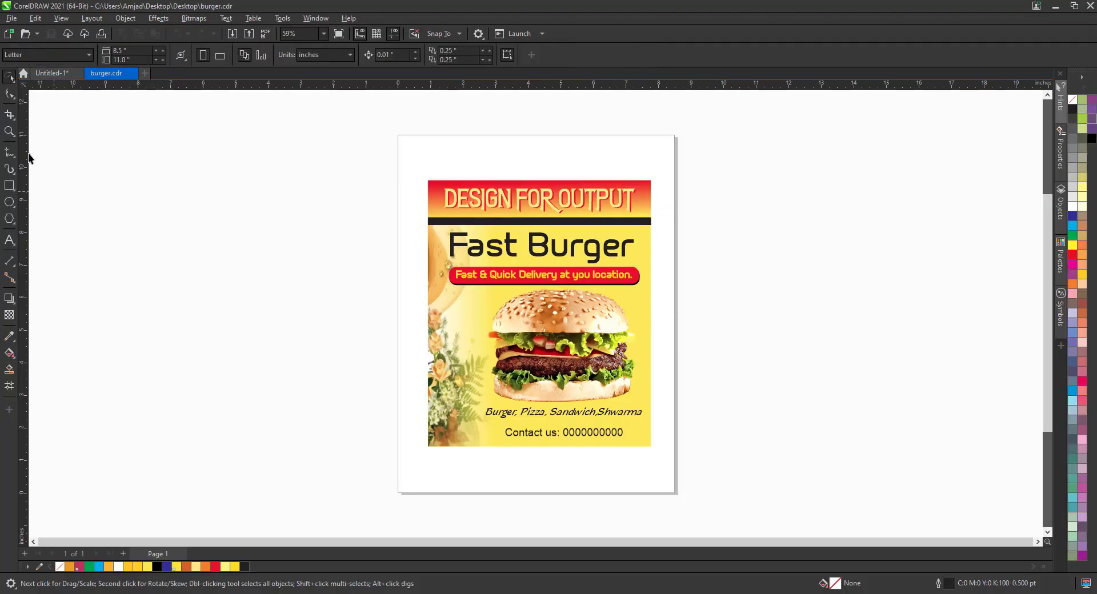
{"action": "left_click", "coordinate": [9, 131]}
{"action": "left_click_drag", "start_coordinate": [387, 201], "coordinate": [736, 462]}
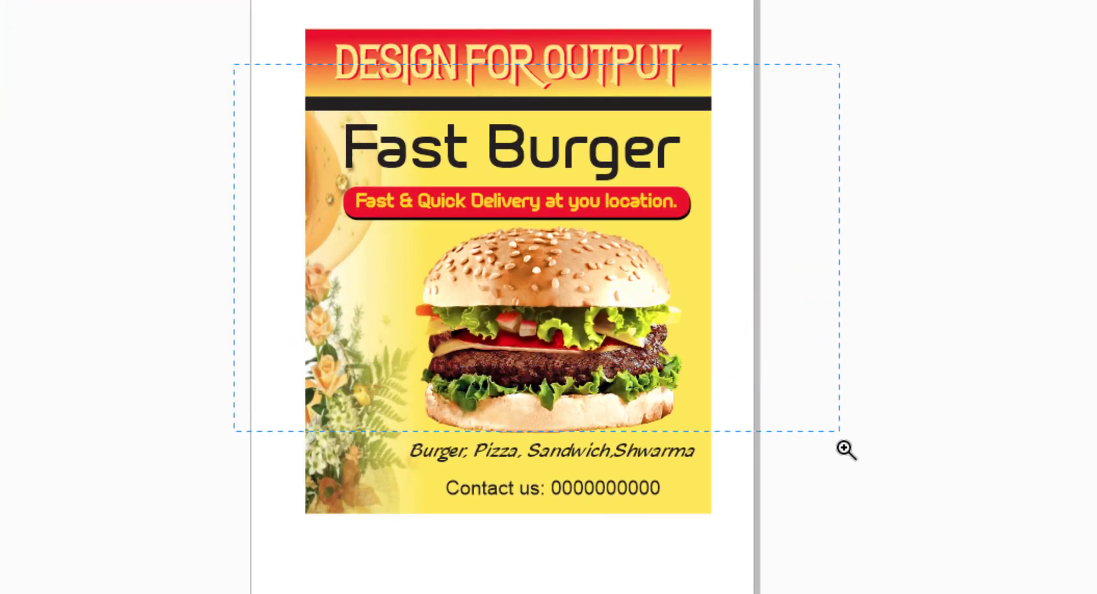
{"action": "left_click_drag", "start_coordinate": [868, 543], "coordinate": [868, 544]}
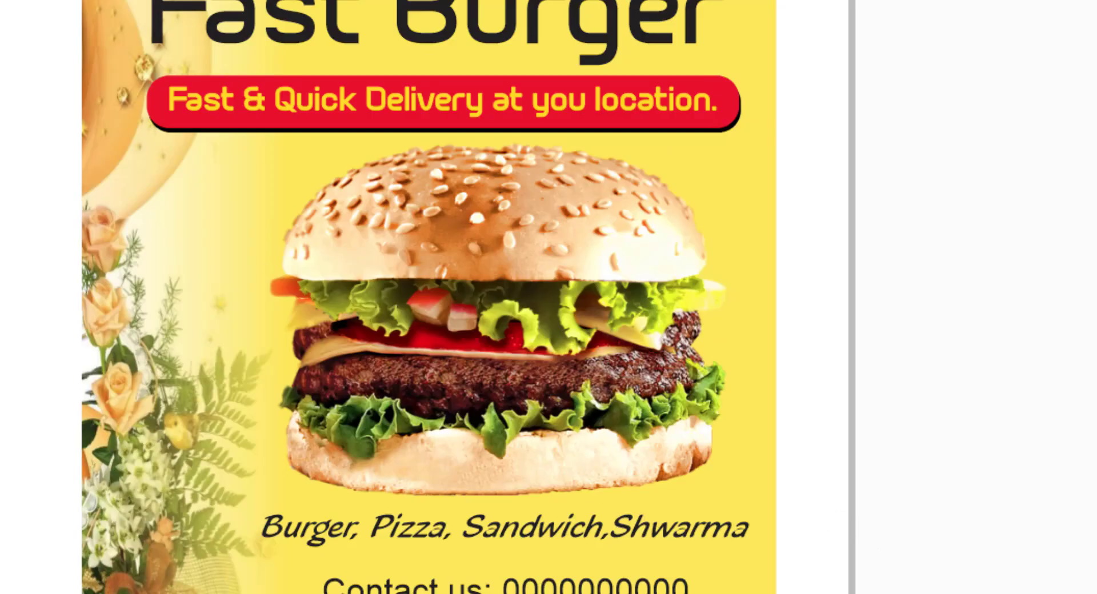
Draw six ellipses, about 0.7 to 1.1 inches wide, overlapping the poster's red banner, the burger's edges and the menu caption
{"action": "left_click_drag", "start_coordinate": [115, 91], "coordinate": [181, 153]}
{"action": "left_click_drag", "start_coordinate": [525, 91], "coordinate": [535, 105]}
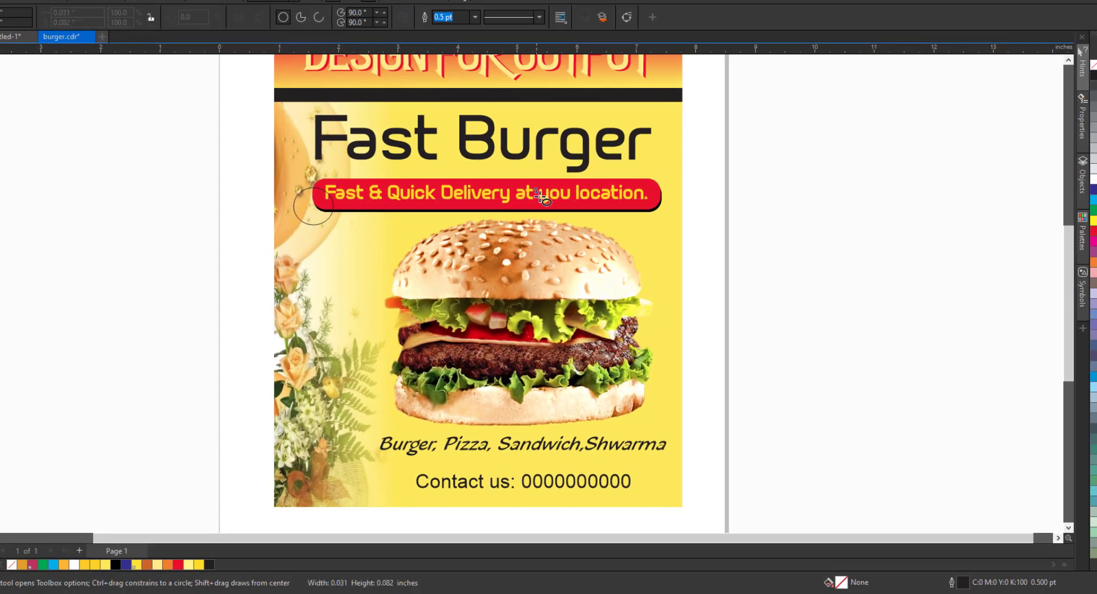
{"action": "left_click_drag", "start_coordinate": [540, 197], "coordinate": [598, 237]}
{"action": "mouse_move", "coordinate": [341, 295]}
{"action": "left_mouse_down"}
{"action": "mouse_move", "coordinate": [350, 314]}
{"action": "mouse_move", "coordinate": [416, 345]}
{"action": "left_mouse_up"}
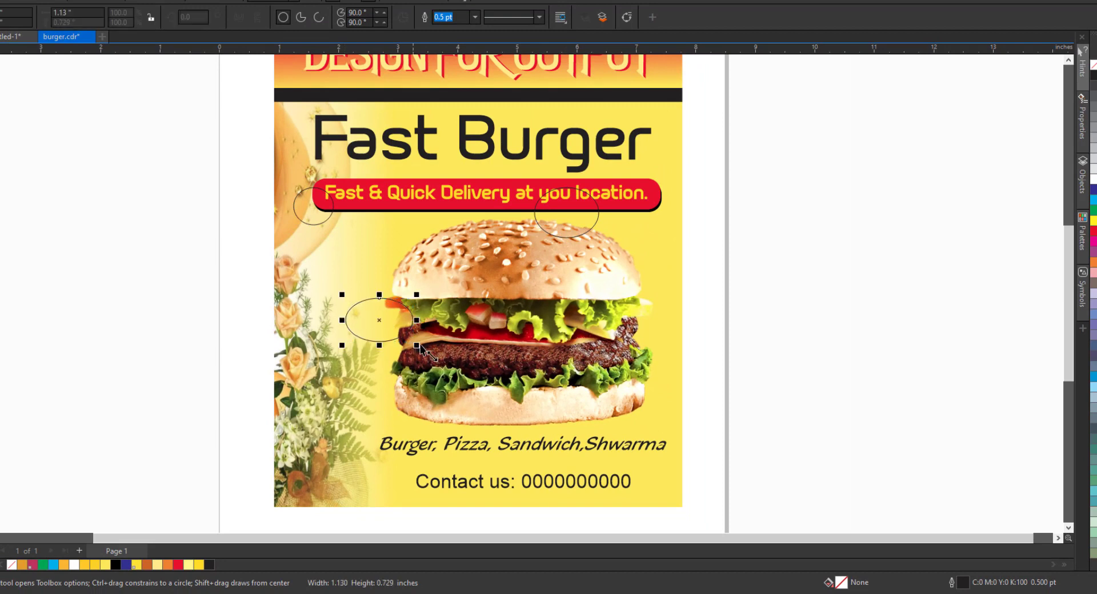
{"action": "left_click_drag", "start_coordinate": [621, 260], "coordinate": [666, 311]}
{"action": "left_click_drag", "start_coordinate": [567, 412], "coordinate": [628, 445]}
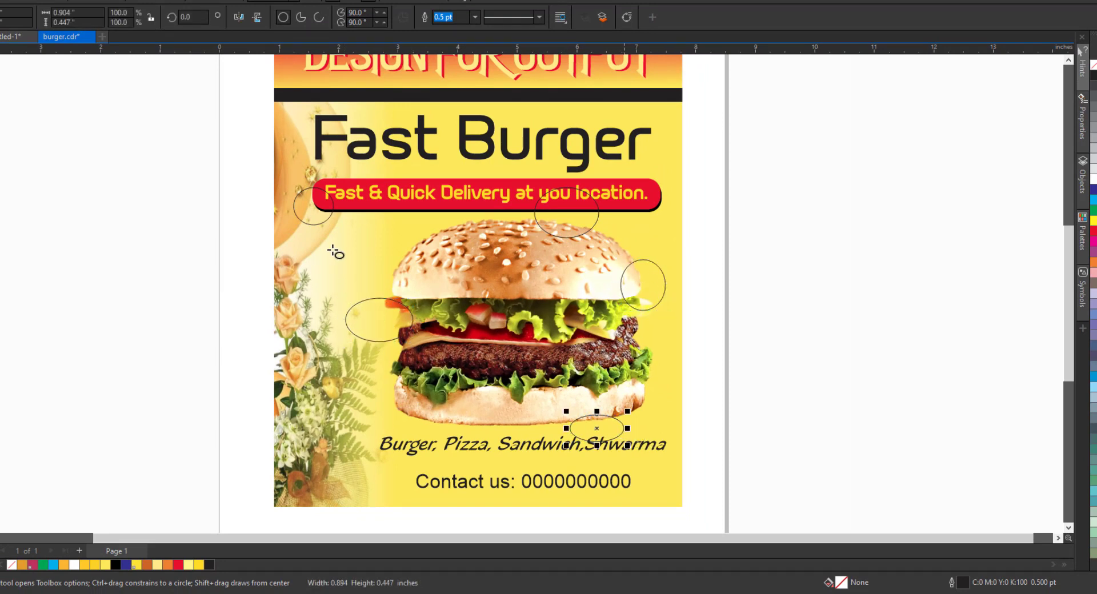
{"action": "left_click_drag", "start_coordinate": [343, 247], "coordinate": [406, 282]}
With the Pick tool, fill the ellipse at the red banner's left end blue and the one over "you location" light grey
{"action": "left_click", "coordinate": [1, 40]}
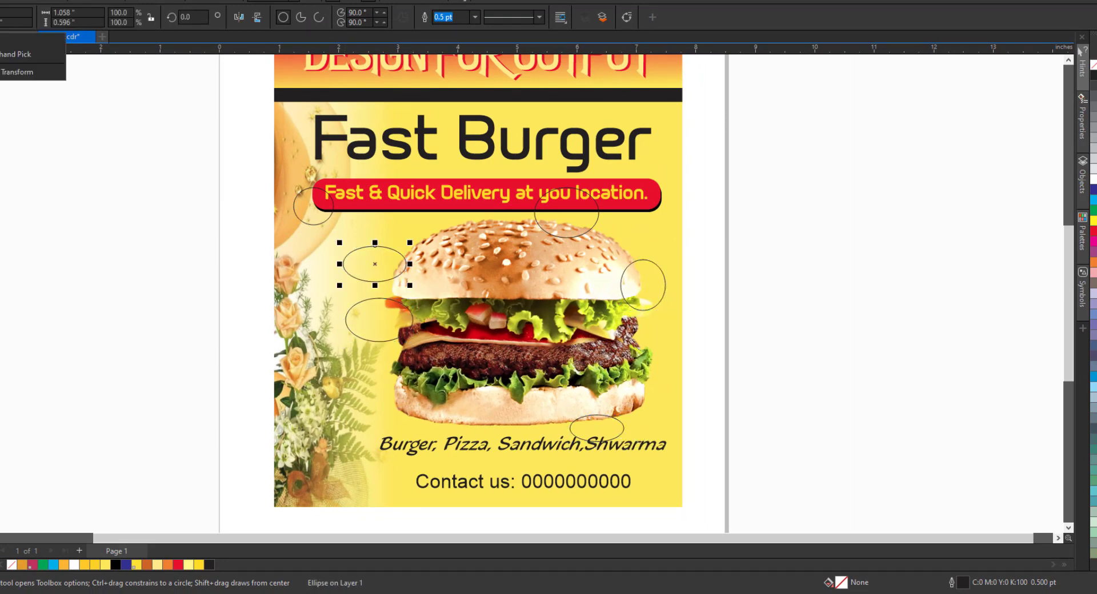
{"action": "left_click", "coordinate": [11, 41]}
{"action": "left_click", "coordinate": [312, 224]}
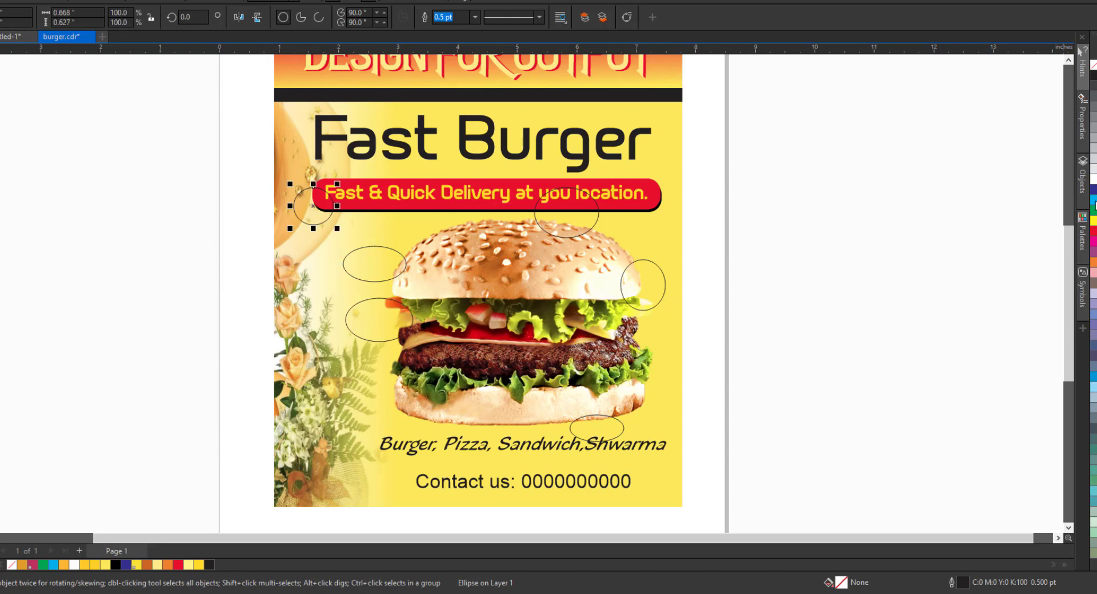
{"action": "left_click", "coordinate": [1094, 190]}
{"action": "left_click", "coordinate": [568, 216]}
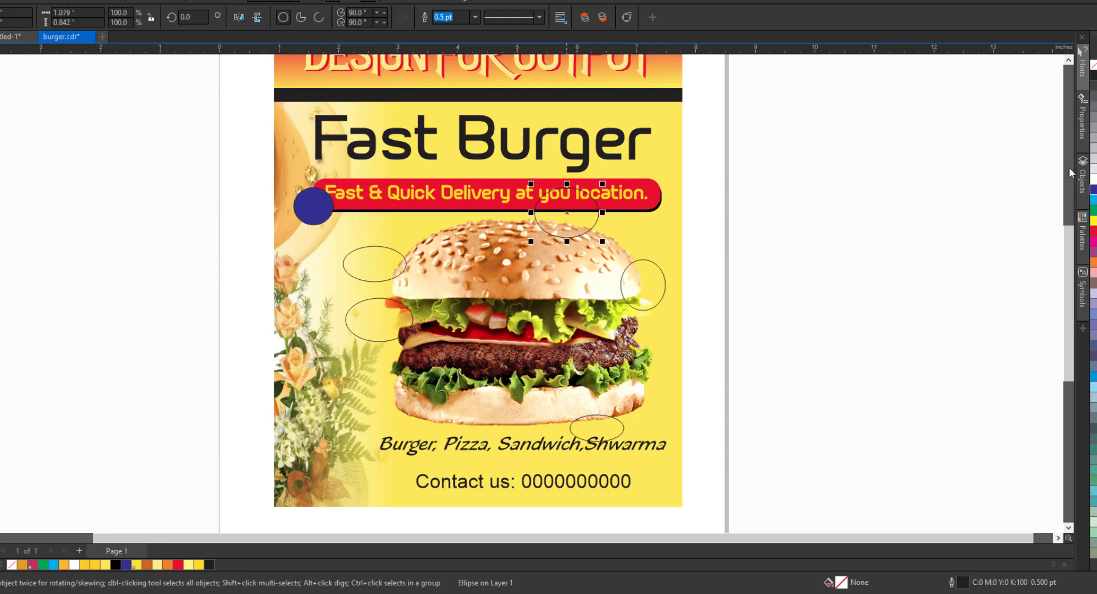
{"action": "left_click", "coordinate": [1093, 166]}
Fill the ellipse at the bun's right edge red, the upper left one golden yellow and the lower left one black, and clear the selection
{"action": "left_click", "coordinate": [665, 286]}
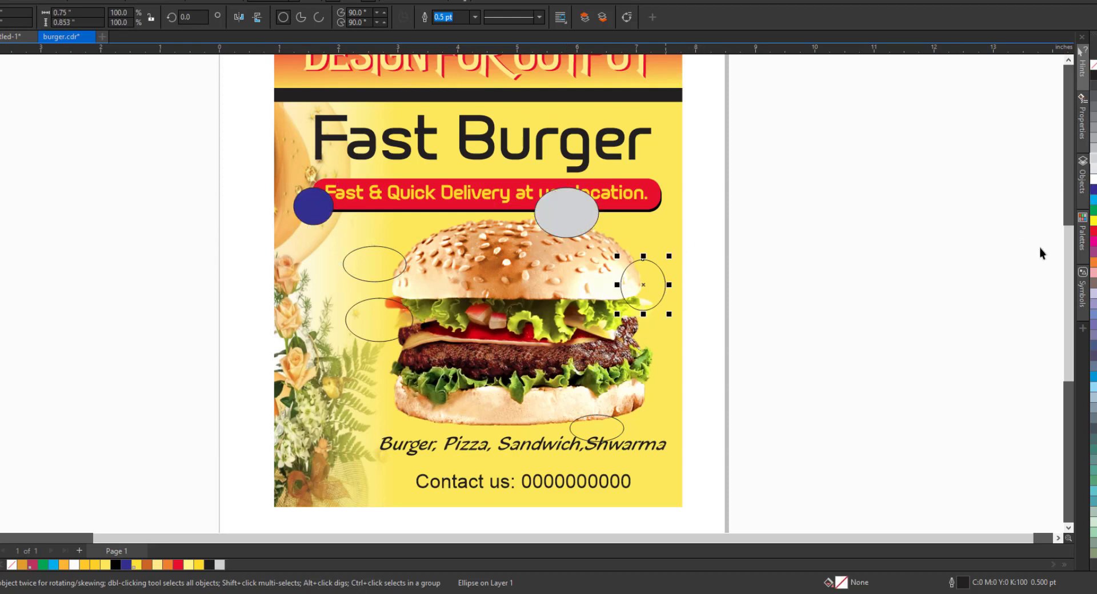
{"action": "left_click", "coordinate": [1093, 232]}
{"action": "left_click", "coordinate": [395, 279]}
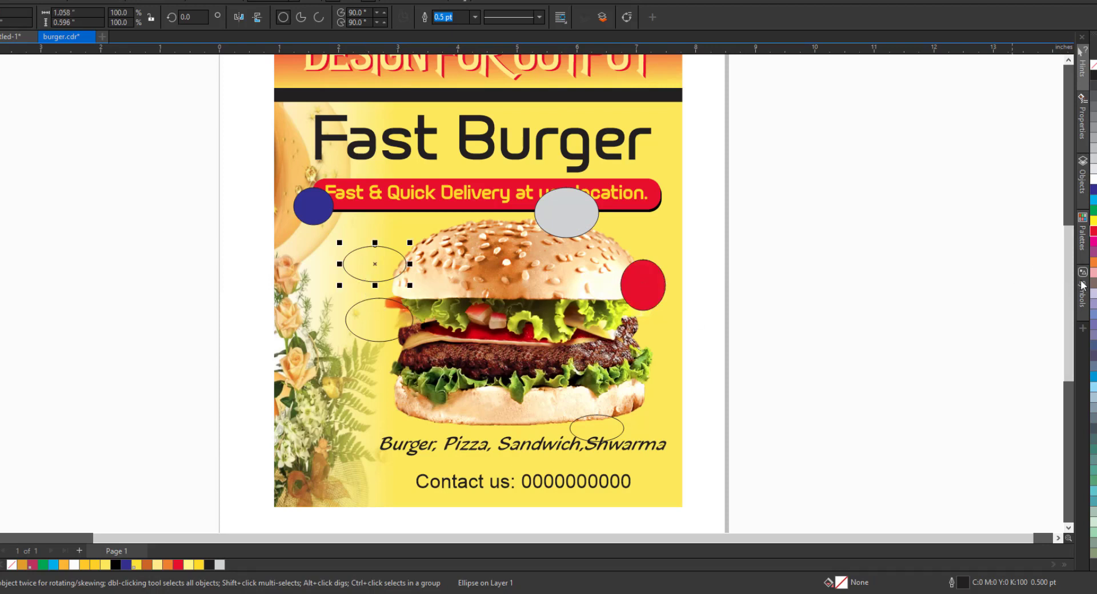
{"action": "left_click", "coordinate": [1093, 263]}
{"action": "left_click", "coordinate": [375, 325]}
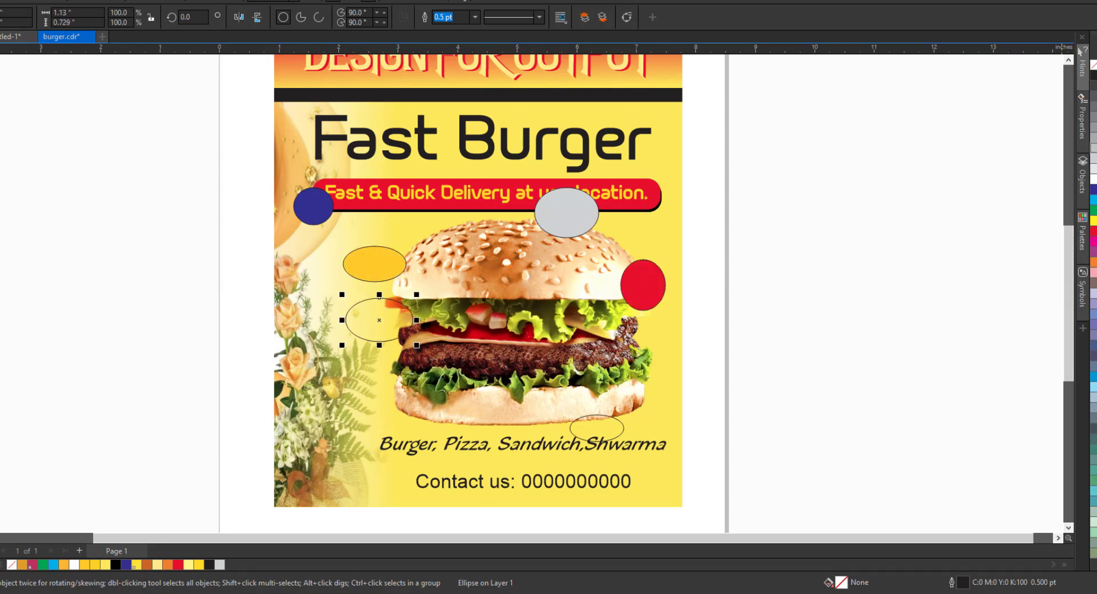
{"action": "left_click", "coordinate": [1093, 76]}
{"action": "left_click", "coordinate": [799, 303]}
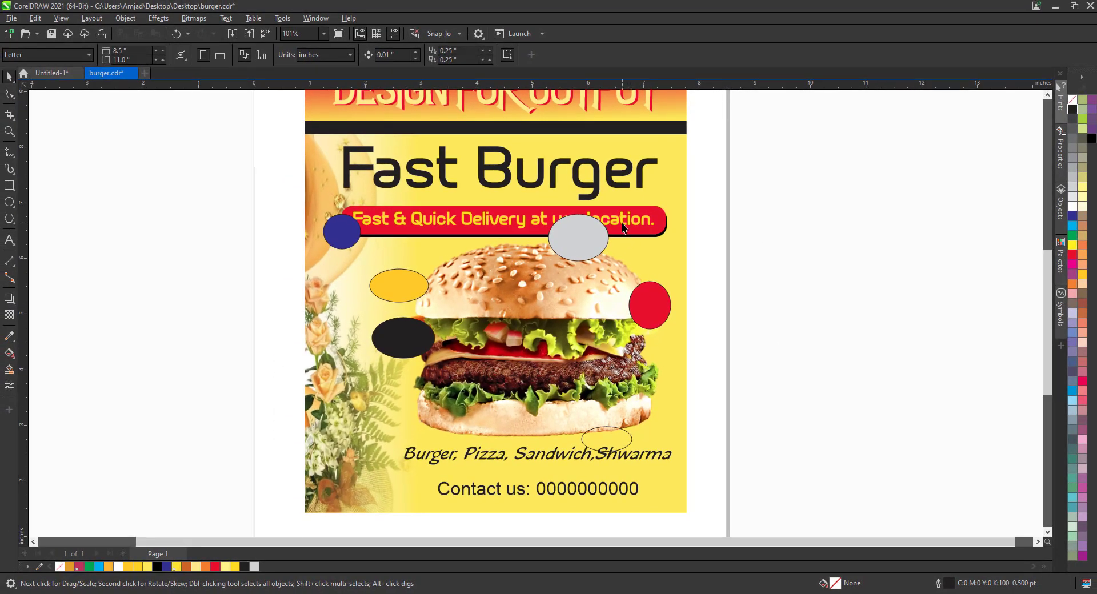
Move the grey ellipse to about X 4.74, Y 6.59 inches over the banner and the blue one to about X 1.66, Y 6.6 inches
{"action": "left_click_drag", "start_coordinate": [564, 247], "coordinate": [504, 235]}
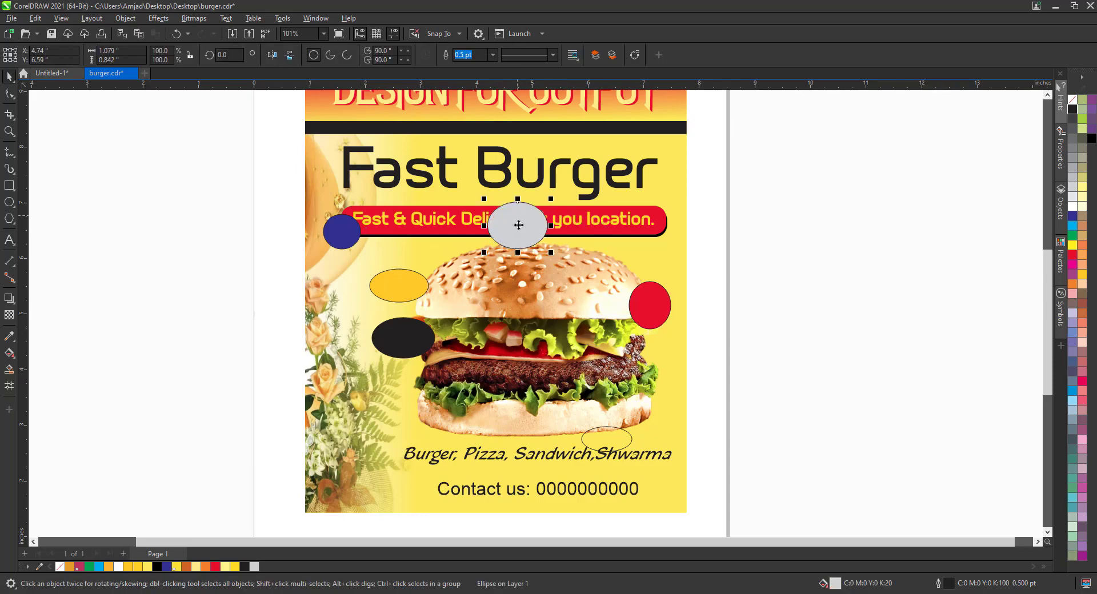
{"action": "left_click_drag", "start_coordinate": [354, 240], "coordinate": [360, 233]}
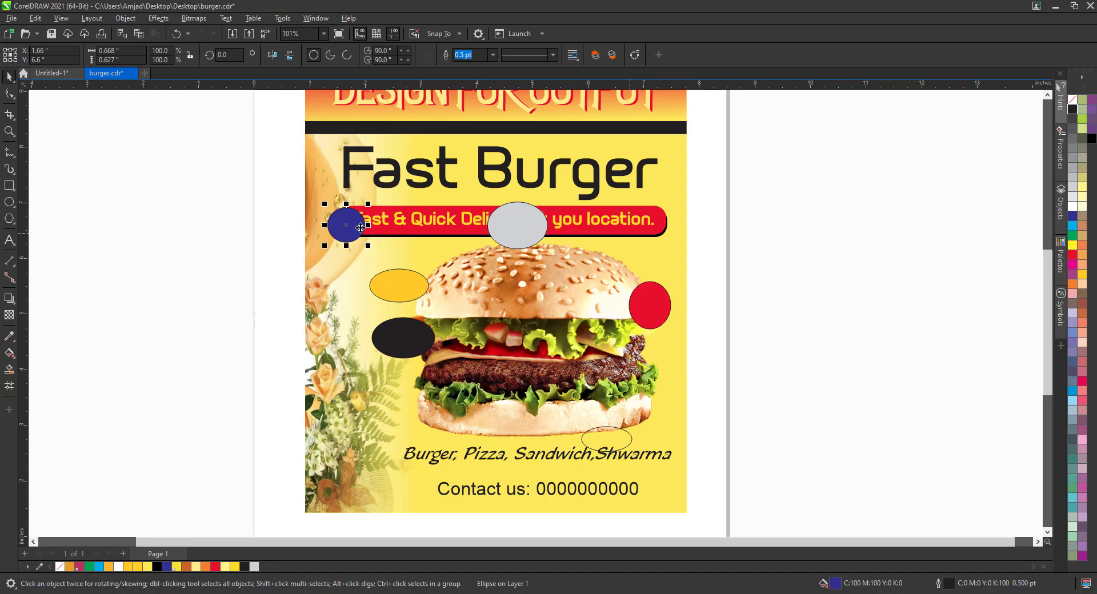
Marquee-select the red banner with its text and the blue ellipse, try moving them slightly up, and undo the move
{"action": "left_click_drag", "start_coordinate": [271, 192], "coordinate": [682, 258]}
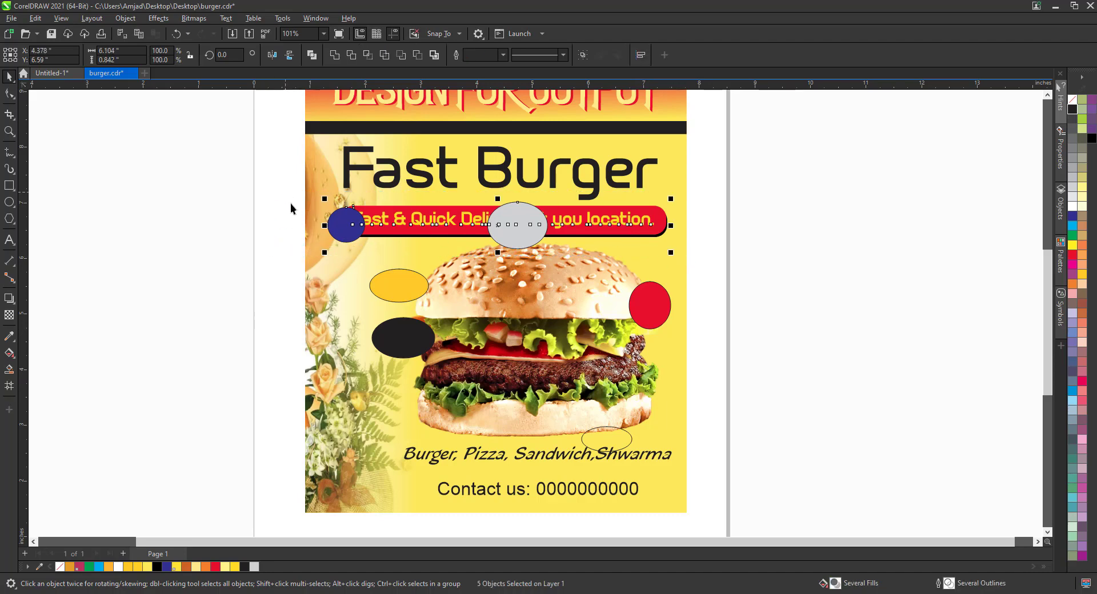
{"action": "left_click_drag", "start_coordinate": [285, 192], "coordinate": [676, 245]}
{"action": "left_click_drag", "start_coordinate": [357, 225], "coordinate": [356, 210]}
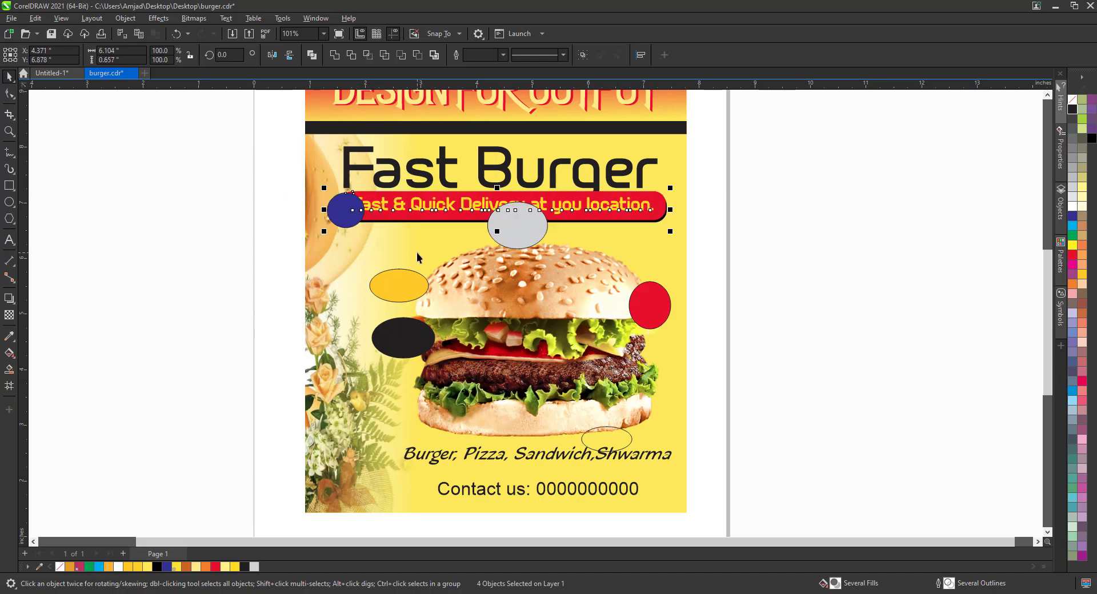
{"action": "key", "text": "ctrl+z"}
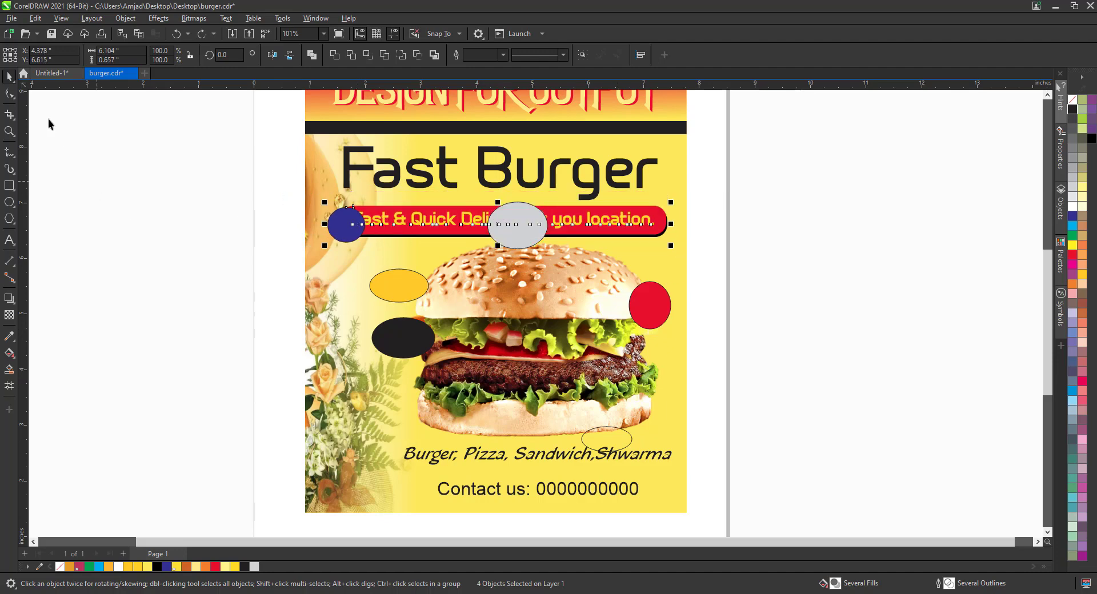
Lasso the red banner and its text with the Freehand Pick tool, try moving them off the page's right side, undo, and deselect
{"action": "left_click", "coordinate": [10, 77]}
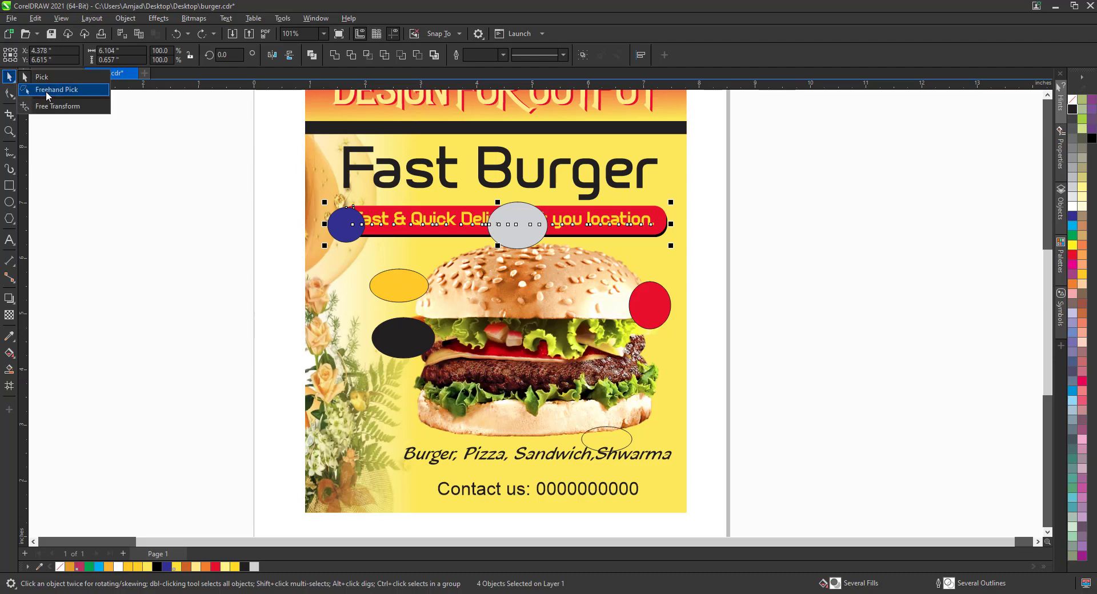
{"action": "left_click", "coordinate": [47, 92]}
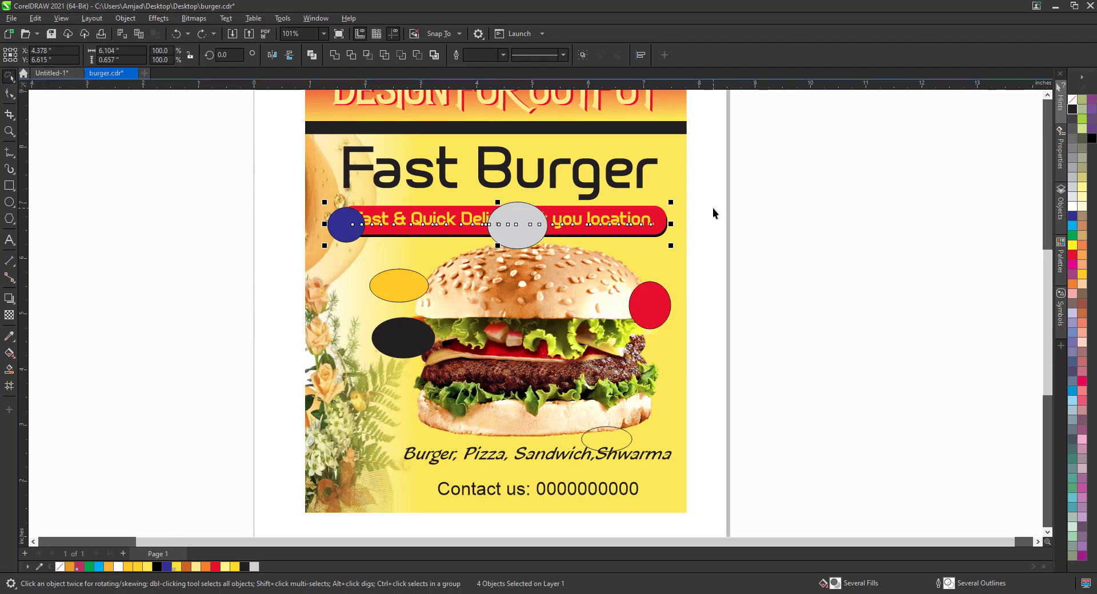
{"action": "mouse_move", "coordinate": [712, 208]}
{"action": "left_mouse_down"}
{"action": "mouse_move", "coordinate": [708, 224]}
{"action": "mouse_move", "coordinate": [655, 243]}
{"action": "mouse_move", "coordinate": [519, 238]}
{"action": "left_mouse_up"}
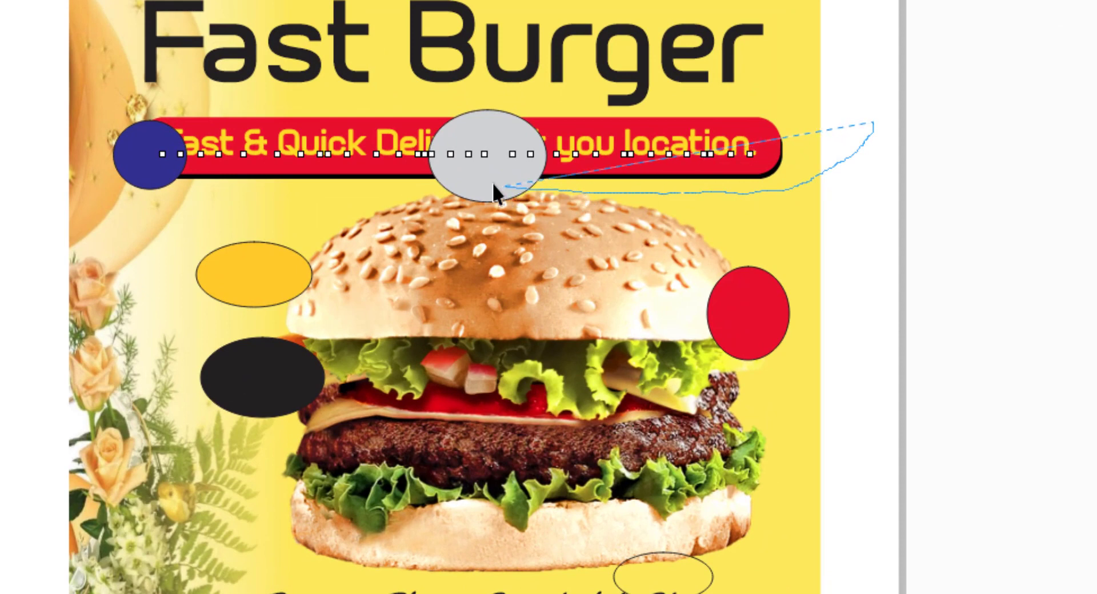
{"action": "mouse_move", "coordinate": [492, 183]}
{"action": "left_mouse_down"}
{"action": "mouse_move", "coordinate": [162, 185]}
{"action": "mouse_move", "coordinate": [137, 167]}
{"action": "mouse_move", "coordinate": [123, 130]}
{"action": "mouse_move", "coordinate": [150, 98]}
{"action": "mouse_move", "coordinate": [263, 83]}
{"action": "mouse_move", "coordinate": [796, 104]}
{"action": "left_mouse_up"}
{"action": "mouse_move", "coordinate": [697, 151]}
{"action": "left_mouse_down"}
{"action": "mouse_move", "coordinate": [863, 207]}
{"action": "mouse_move", "coordinate": [912, 131]}
{"action": "left_mouse_up"}
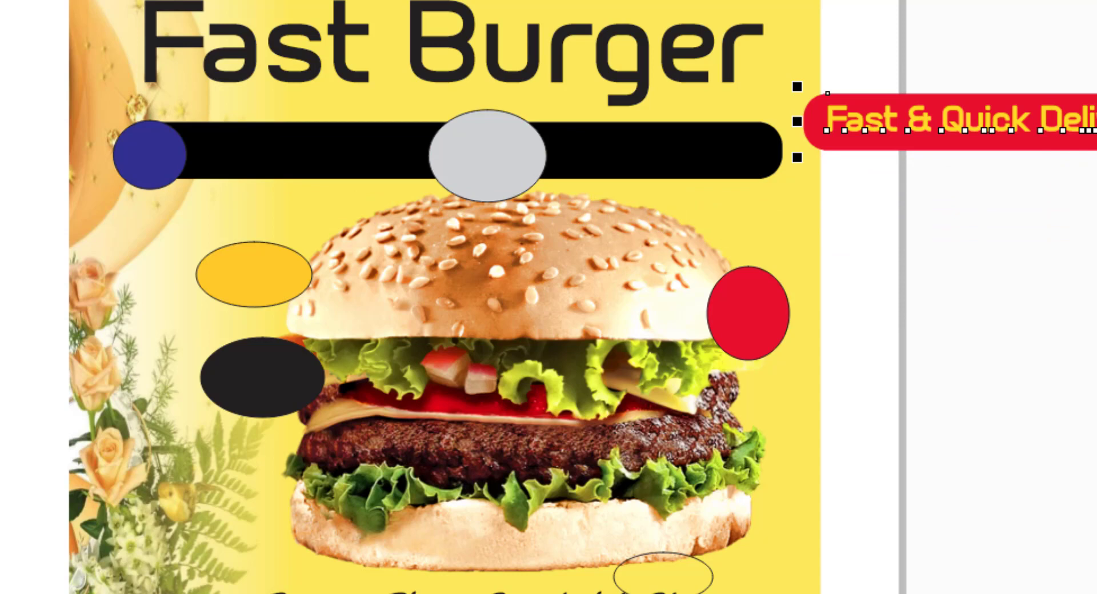
{"action": "key", "text": "ctrl+z"}
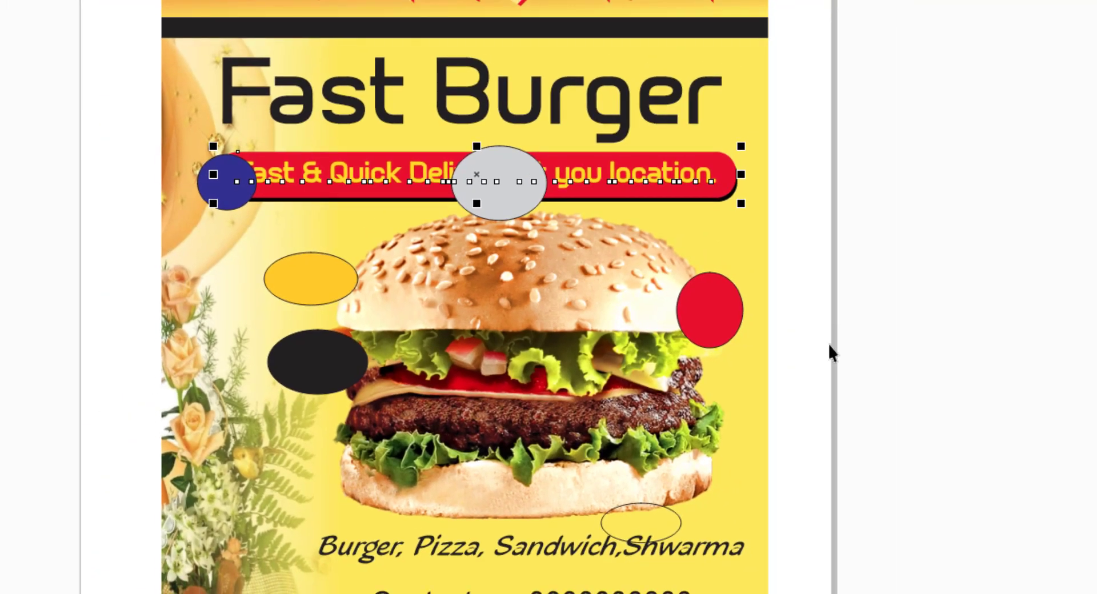
{"action": "key", "text": "Escape"}
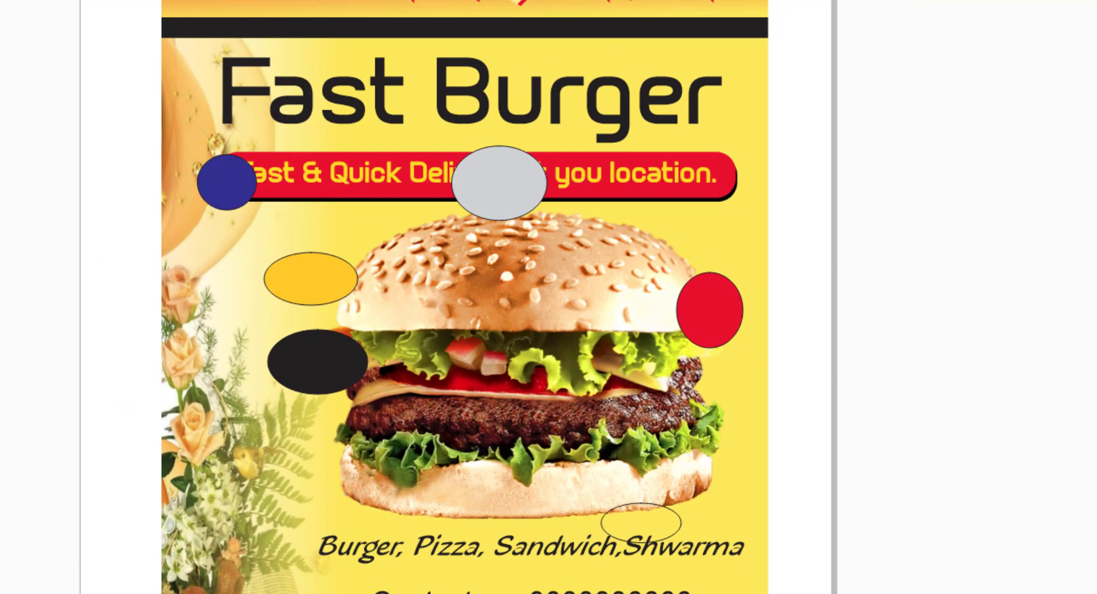
Lasso around the red banner and its text again, try moving them past the page's right edge, and undo the move
{"action": "mouse_move", "coordinate": [814, 134]}
{"action": "left_mouse_down"}
{"action": "mouse_move", "coordinate": [577, 148]}
{"action": "mouse_move", "coordinate": [350, 129]}
{"action": "left_mouse_up"}
{"action": "mouse_move", "coordinate": [254, 145]}
{"action": "left_mouse_down"}
{"action": "mouse_move", "coordinate": [201, 171]}
{"action": "mouse_move", "coordinate": [211, 213]}
{"action": "mouse_move", "coordinate": [236, 221]}
{"action": "mouse_move", "coordinate": [469, 228]}
{"action": "mouse_move", "coordinate": [580, 210]}
{"action": "mouse_move", "coordinate": [685, 217]}
{"action": "left_mouse_up"}
{"action": "left_click_drag", "start_coordinate": [758, 220], "coordinate": [707, 233]}
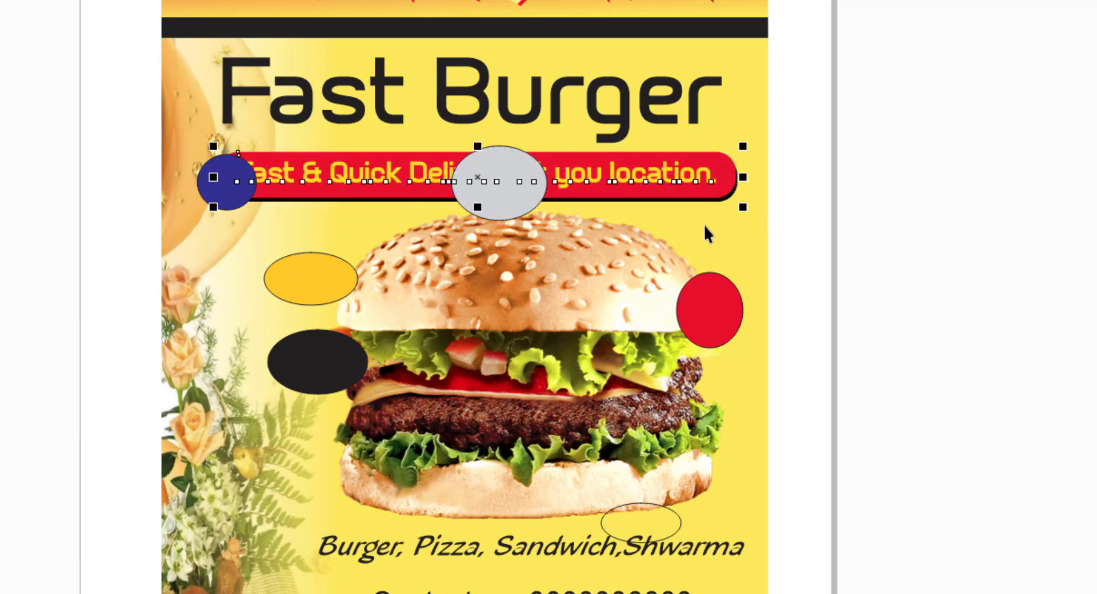
{"action": "mouse_move", "coordinate": [686, 176]}
{"action": "left_mouse_down"}
{"action": "mouse_move", "coordinate": [1089, 280]}
{"action": "mouse_move", "coordinate": [1096, 232]}
{"action": "left_mouse_up"}
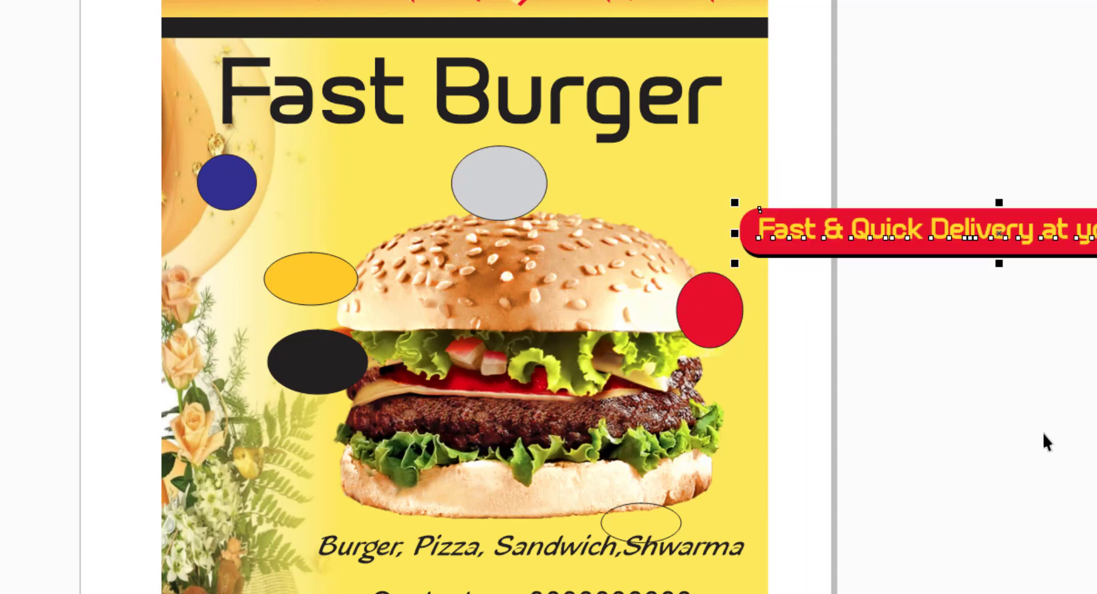
{"action": "key", "text": "ctrl+z"}
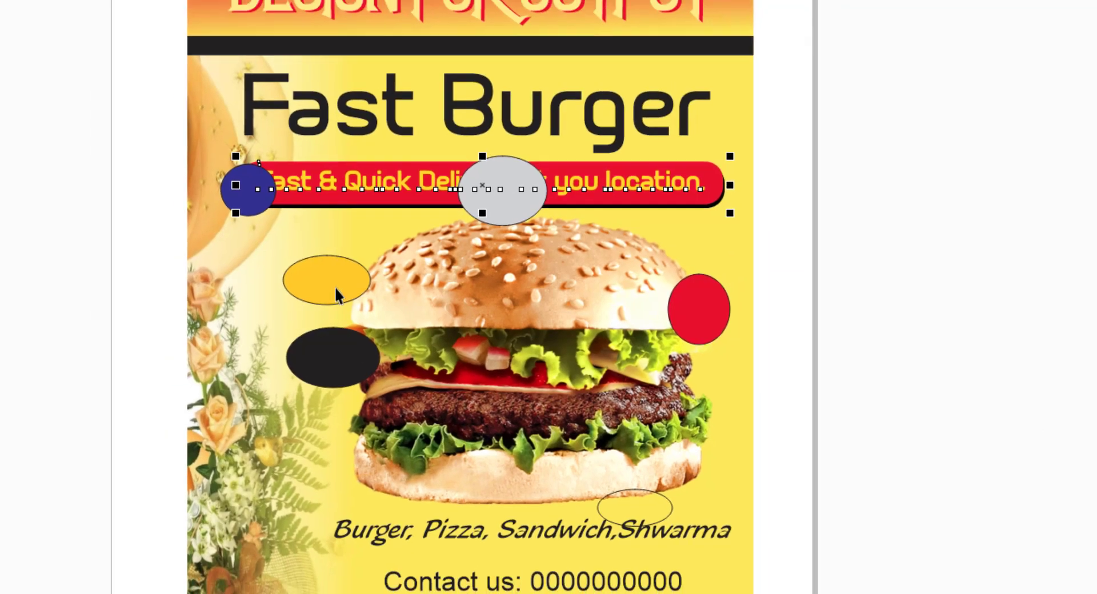
Shrink the golden yellow ellipse to about 0.66 by 0.37 inches and move it off the page to about X 10.12, Y 5.21 inches
{"action": "left_click_drag", "start_coordinate": [320, 283], "coordinate": [524, 344]}
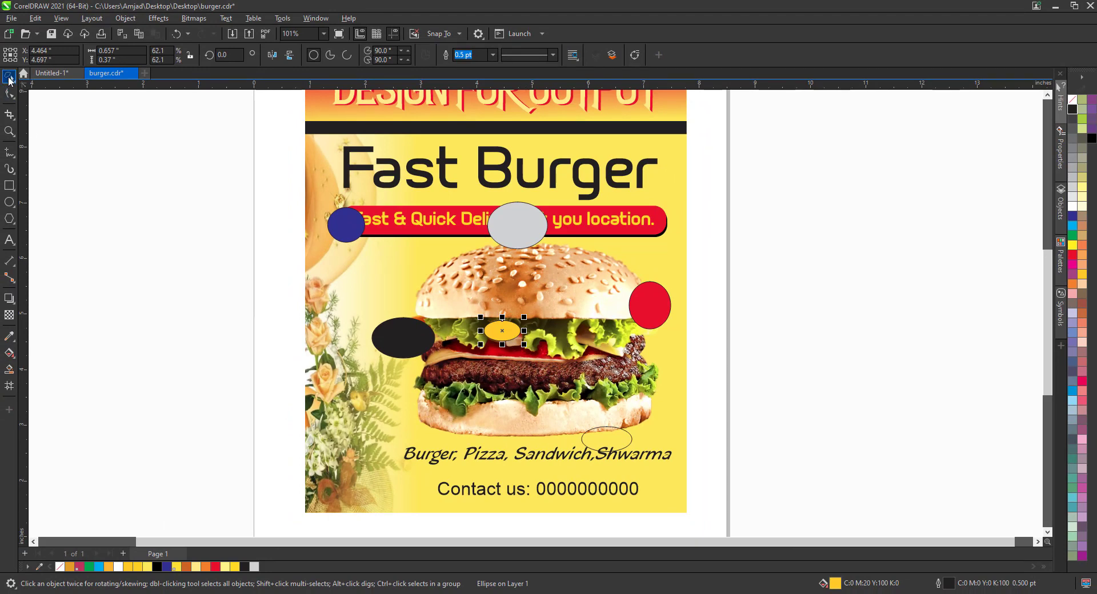
{"action": "left_click", "coordinate": [175, 306]}
{"action": "mouse_move", "coordinate": [356, 309]}
{"action": "left_mouse_down"}
{"action": "mouse_move", "coordinate": [483, 289]}
{"action": "mouse_move", "coordinate": [518, 300]}
{"action": "mouse_move", "coordinate": [534, 325]}
{"action": "mouse_move", "coordinate": [530, 348]}
{"action": "mouse_move", "coordinate": [485, 346]}
{"action": "mouse_move", "coordinate": [425, 298]}
{"action": "left_mouse_up"}
{"action": "left_click_drag", "start_coordinate": [500, 331], "coordinate": [815, 302]}
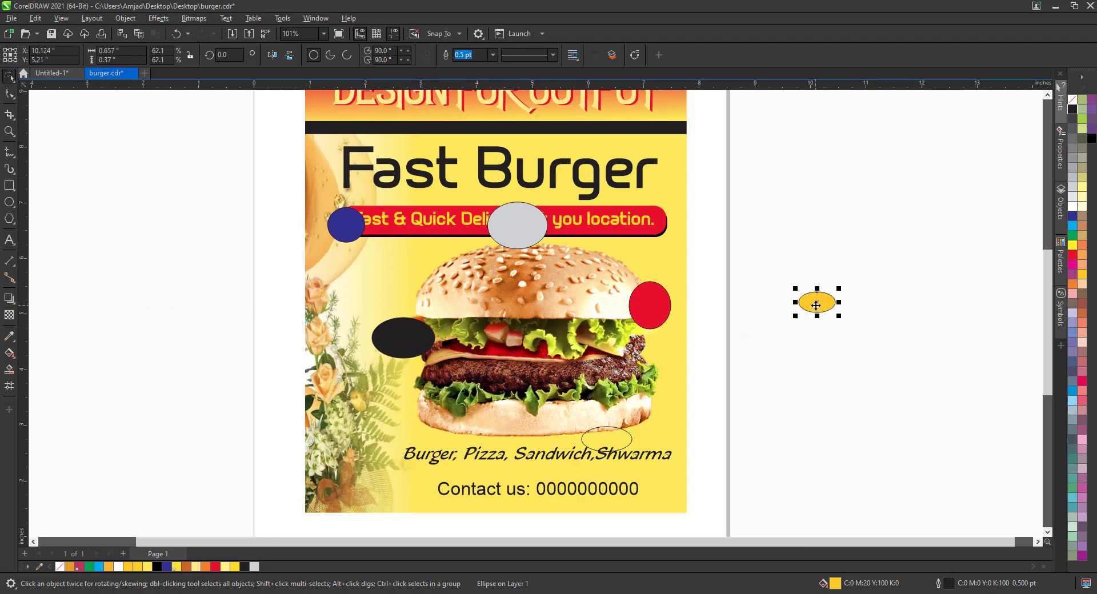
Close burger.cdr and delete the large frame rectangle and all the ellipses from Untitled-1
{"action": "left_click", "coordinate": [132, 73]}
{"action": "left_click", "coordinate": [562, 331]}
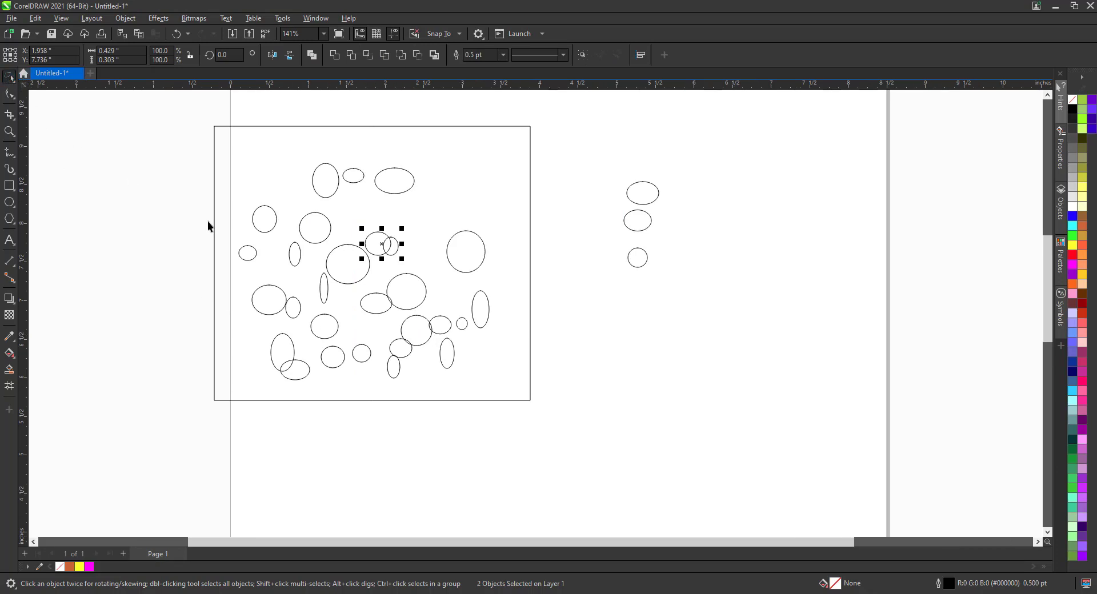
{"action": "left_click", "coordinate": [281, 224]}
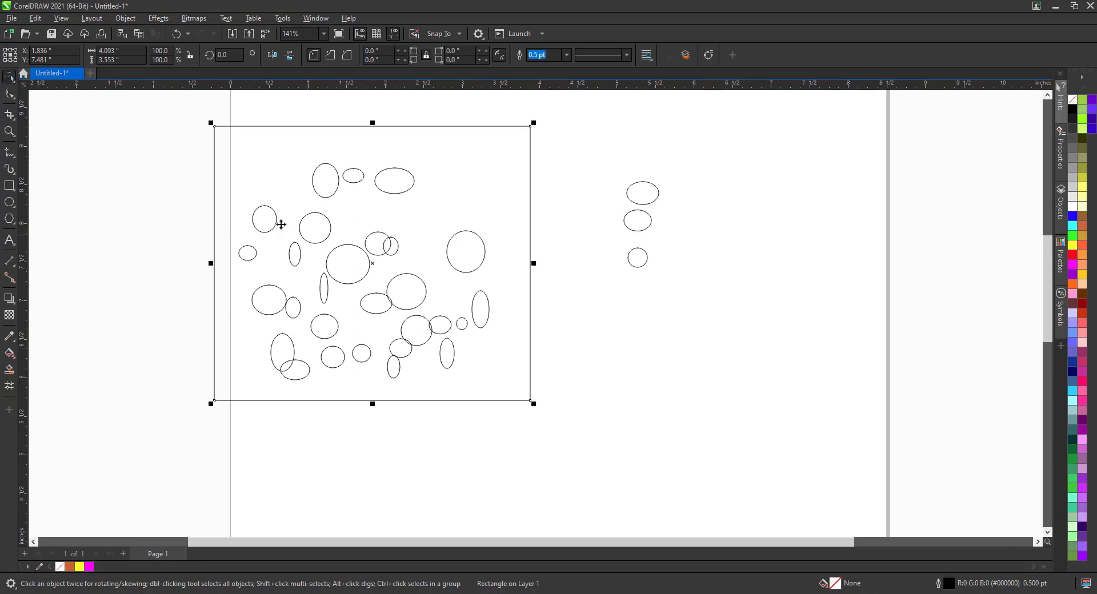
{"action": "left_click", "coordinate": [10, 77]}
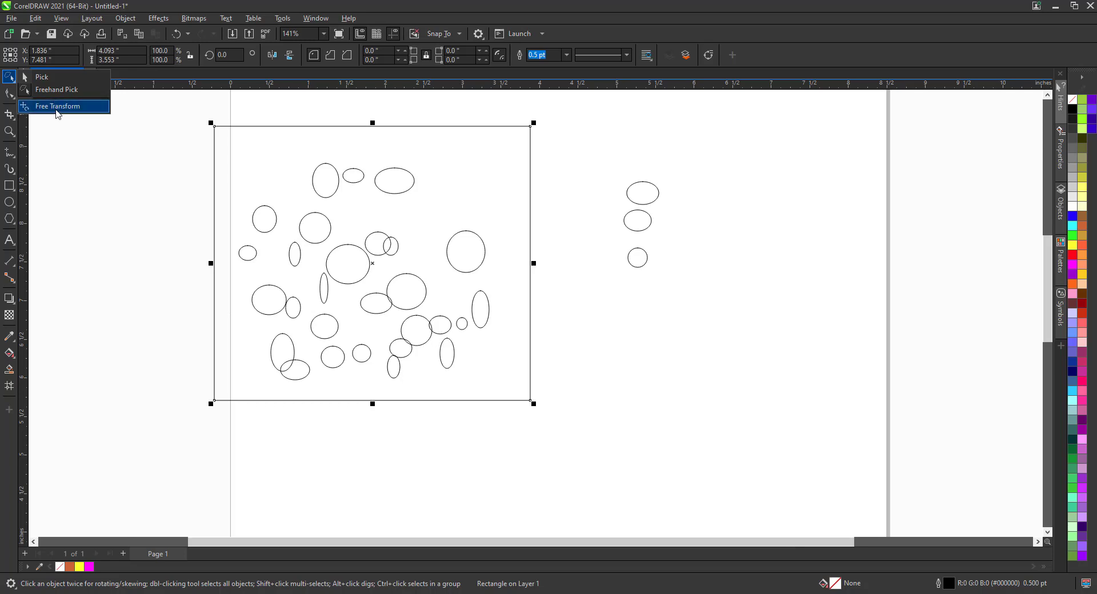
{"action": "left_click", "coordinate": [84, 156]}
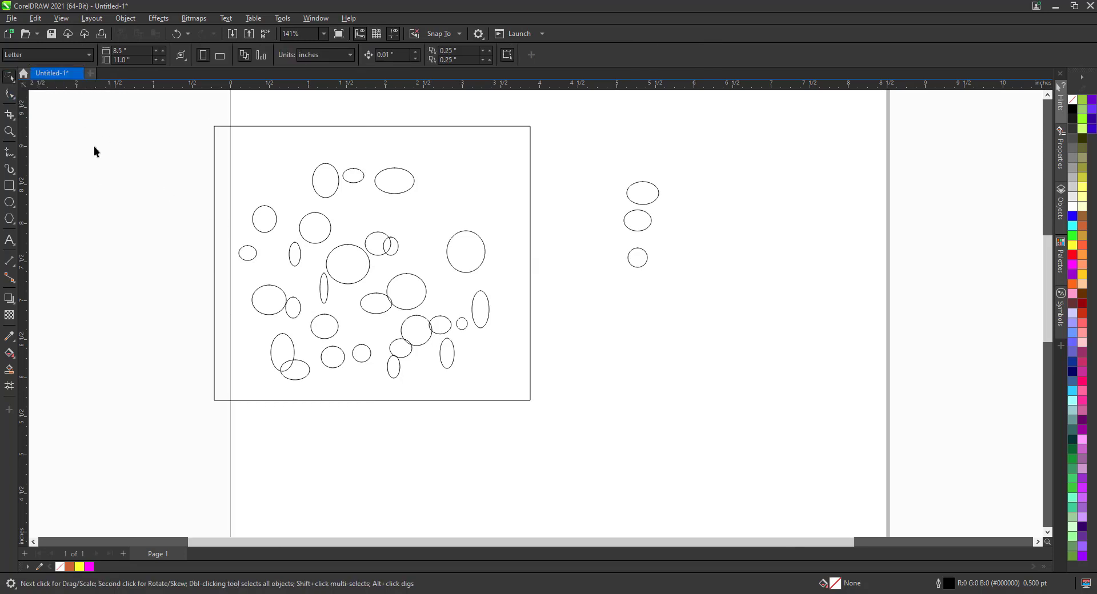
{"action": "left_click", "coordinate": [9, 76]}
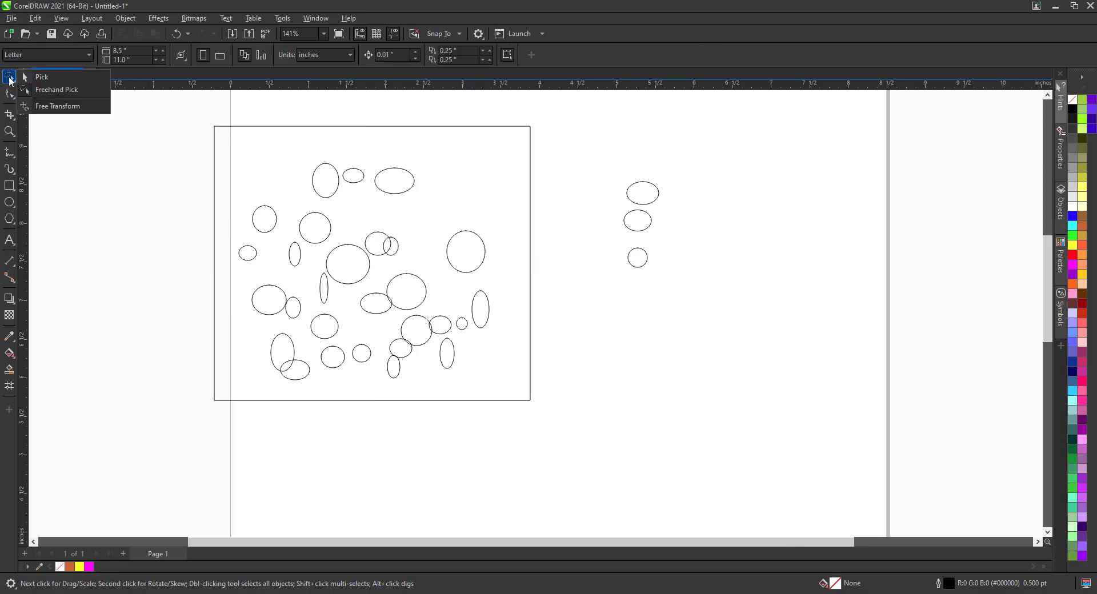
{"action": "left_click", "coordinate": [45, 88]}
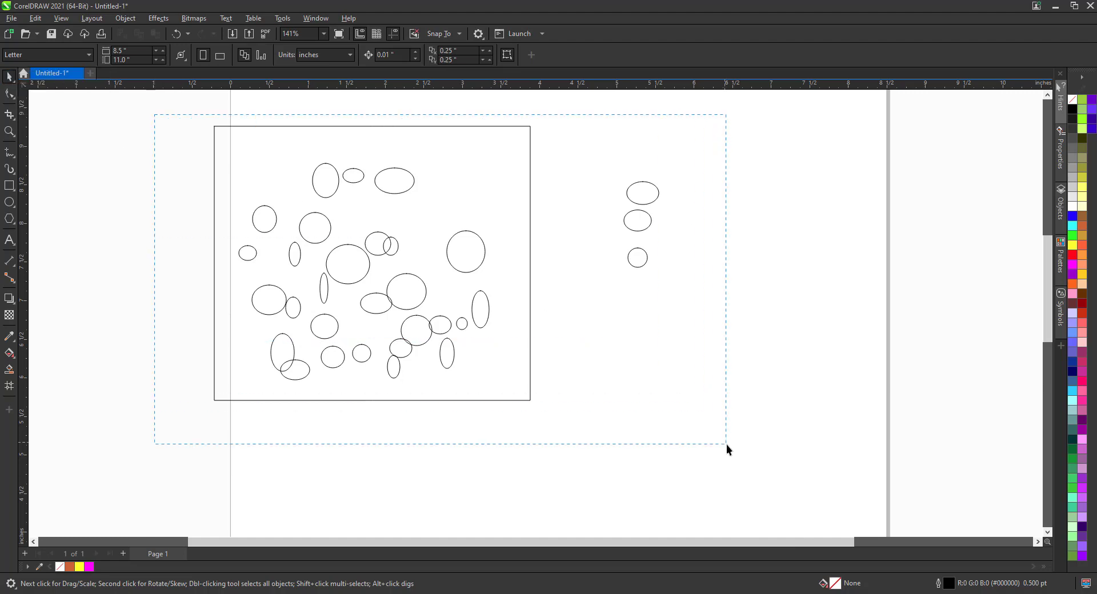
{"action": "left_click_drag", "start_coordinate": [726, 445], "coordinate": [719, 441]}
{"action": "key", "text": "Delete"}
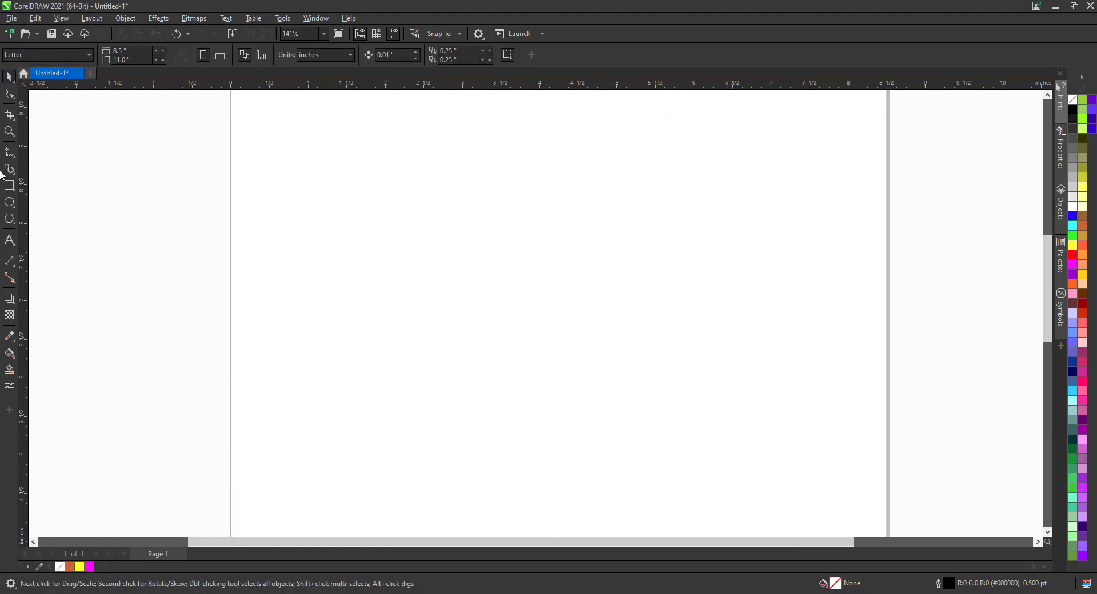
Draw a rectangle about 1.38 by 1.18 inches on the page and fill it dark red (#990000)
{"action": "left_click", "coordinate": [9, 185]}
{"action": "mouse_move", "coordinate": [354, 268]}
{"action": "left_mouse_down"}
{"action": "mouse_move", "coordinate": [385, 320]}
{"action": "mouse_move", "coordinate": [429, 358]}
{"action": "mouse_move", "coordinate": [461, 359]}
{"action": "left_mouse_up"}
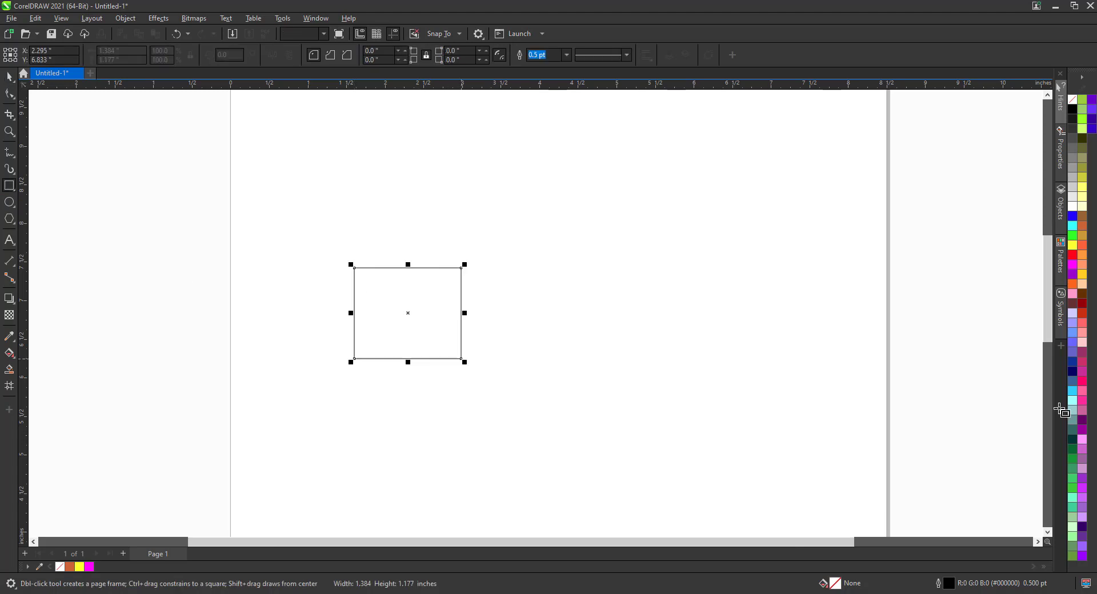
{"action": "left_click", "coordinate": [1082, 304]}
Swing the dark red rectangle around outside reference points with Free Transform's free rotation, to about 88° at X 8.83, Y 7.72 inches
{"action": "left_click", "coordinate": [10, 76]}
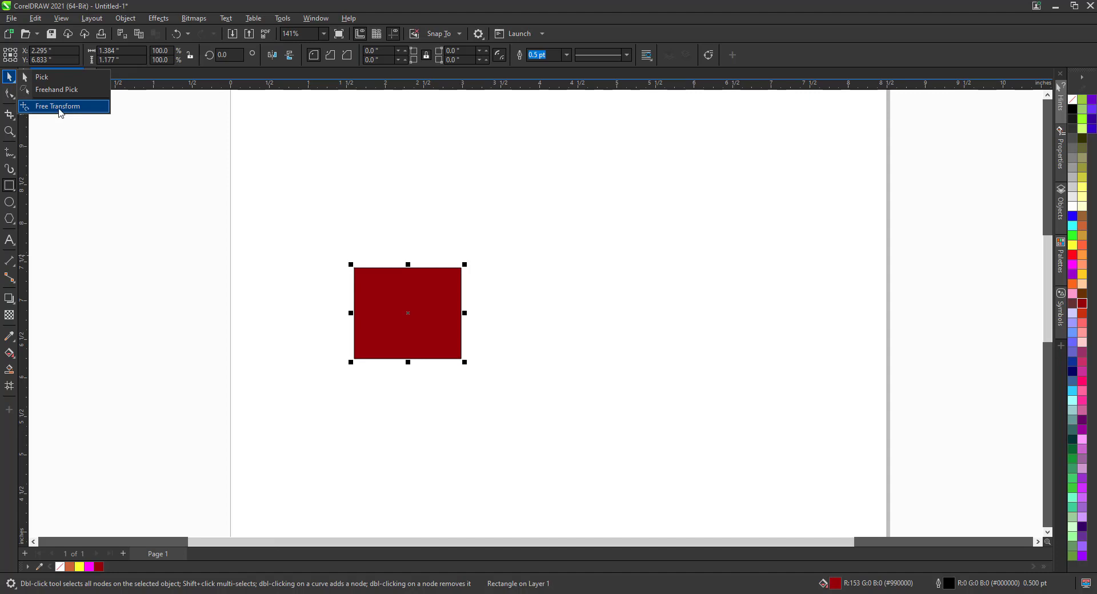
{"action": "left_click", "coordinate": [59, 108]}
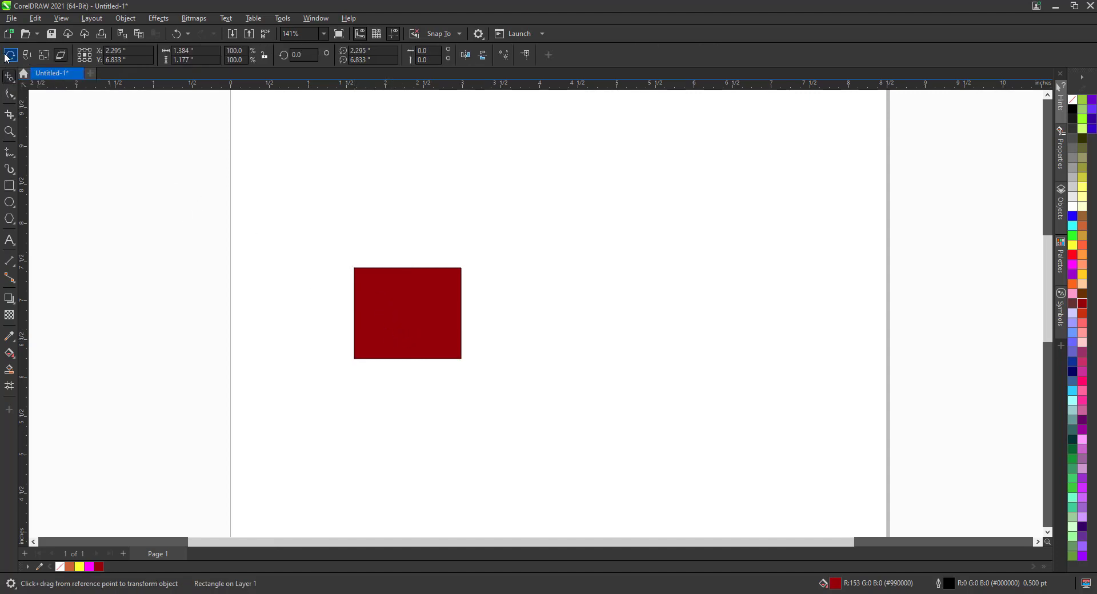
{"action": "left_click", "coordinate": [61, 55]}
{"action": "left_click", "coordinate": [13, 60]}
{"action": "left_click_drag", "start_coordinate": [492, 269], "coordinate": [437, 218]}
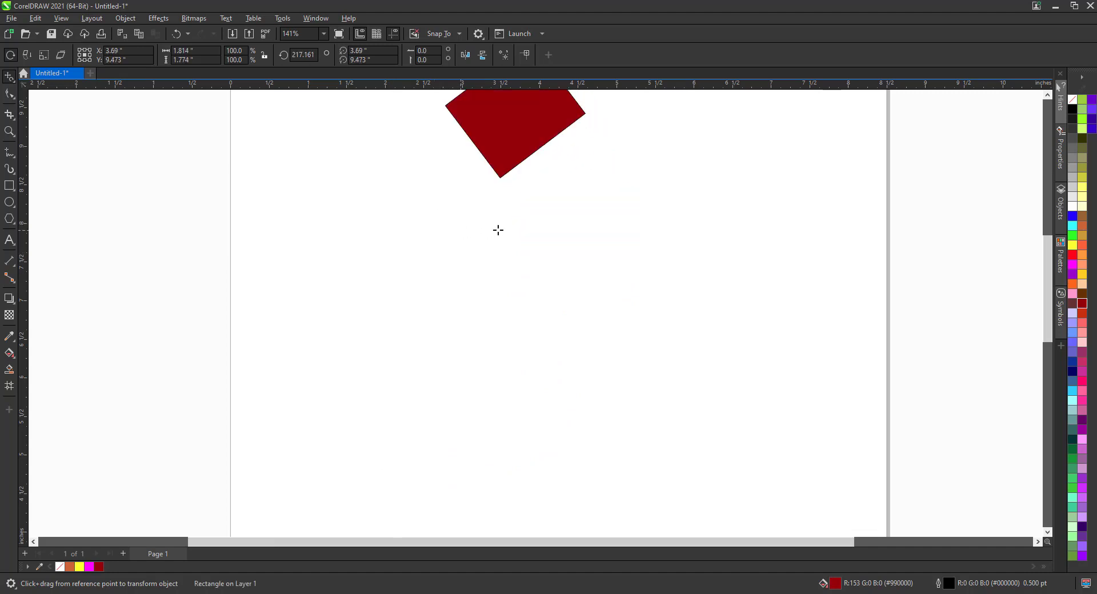
{"action": "left_click_drag", "start_coordinate": [526, 222], "coordinate": [348, 271]}
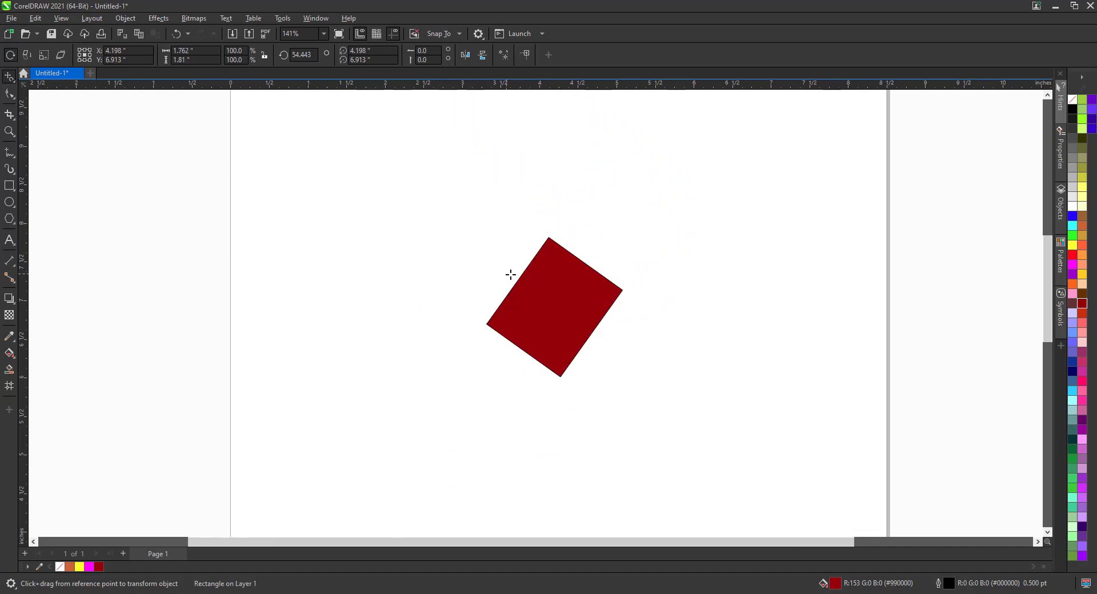
{"action": "left_click_drag", "start_coordinate": [515, 275], "coordinate": [493, 289]}
{"action": "left_click_drag", "start_coordinate": [688, 259], "coordinate": [487, 273]}
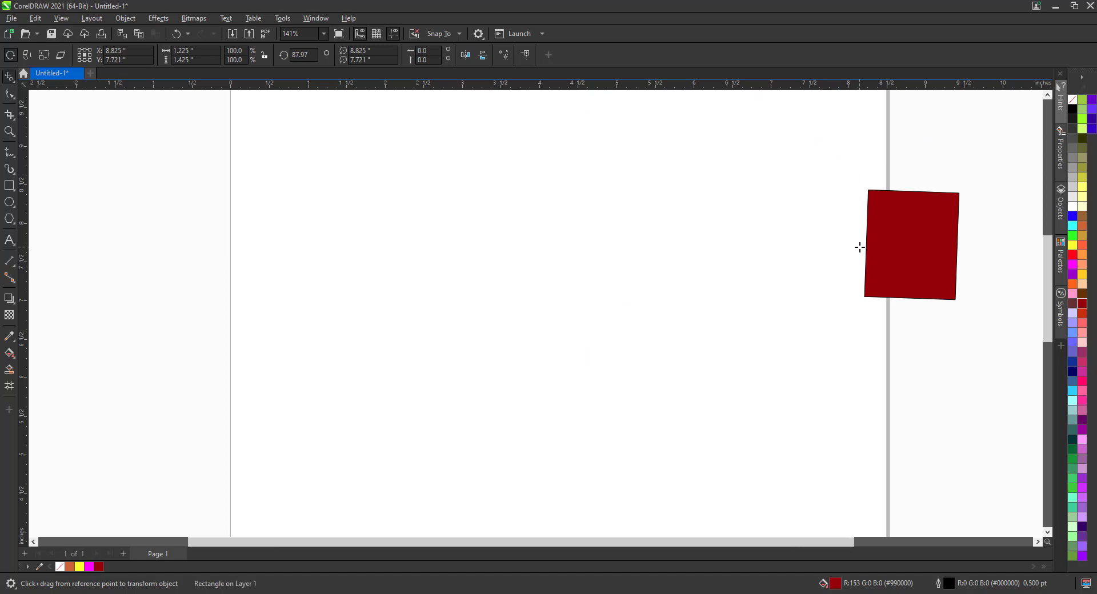
Swing the dark red rectangle back to the page's upper left and rotate it about its own center to about 141°
{"action": "left_click_drag", "start_coordinate": [859, 246], "coordinate": [891, 240]}
{"action": "left_click_drag", "start_coordinate": [594, 271], "coordinate": [666, 174]}
{"action": "left_click_drag", "start_coordinate": [576, 139], "coordinate": [482, 231]}
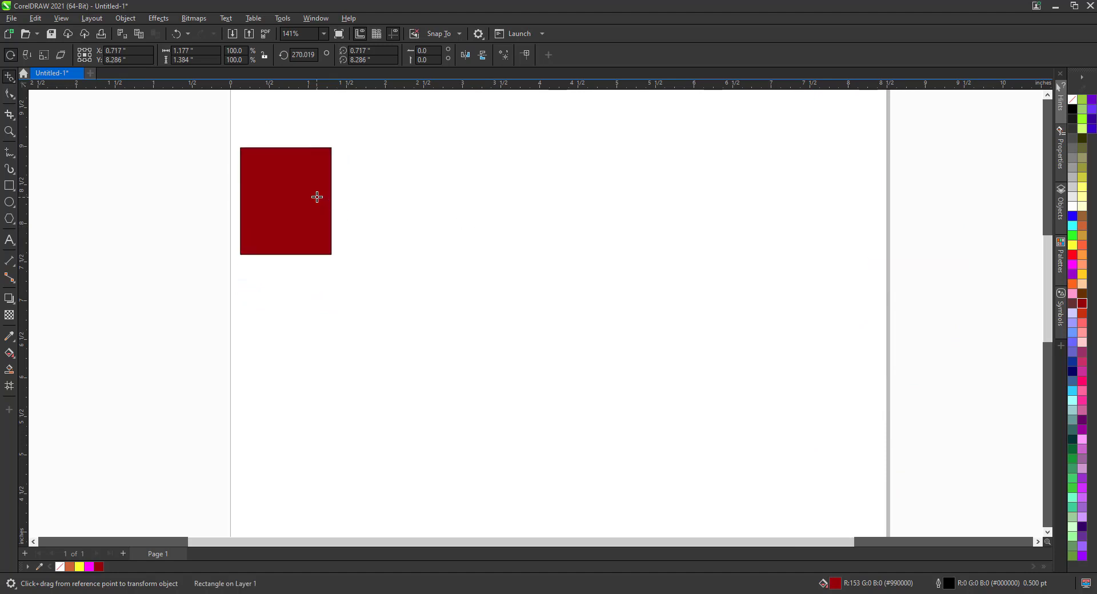
{"action": "left_click_drag", "start_coordinate": [316, 196], "coordinate": [335, 231]}
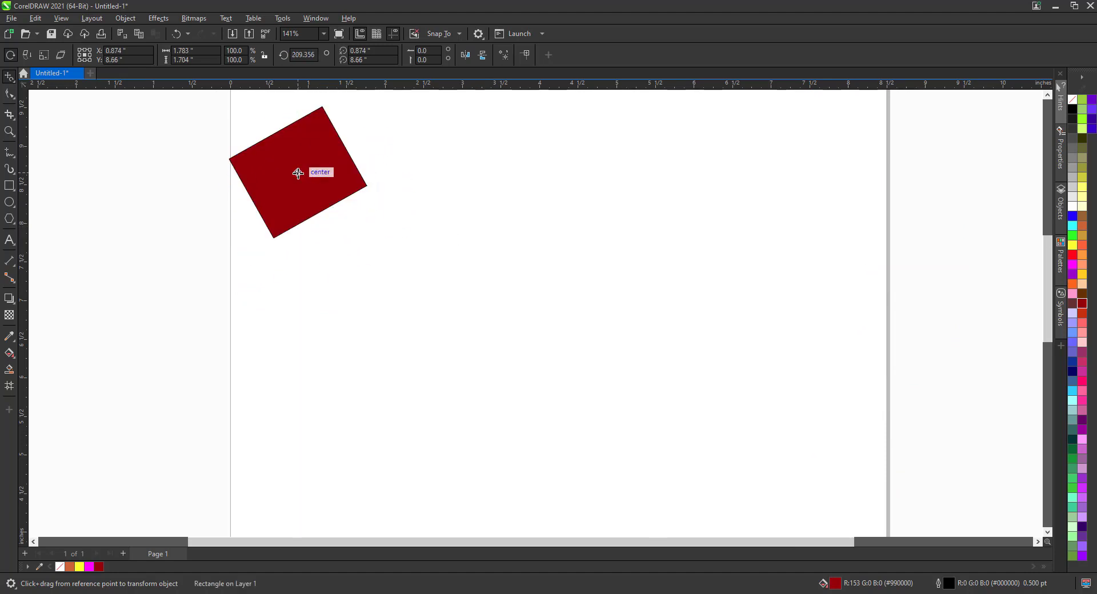
{"action": "left_click_drag", "start_coordinate": [296, 174], "coordinate": [328, 233]}
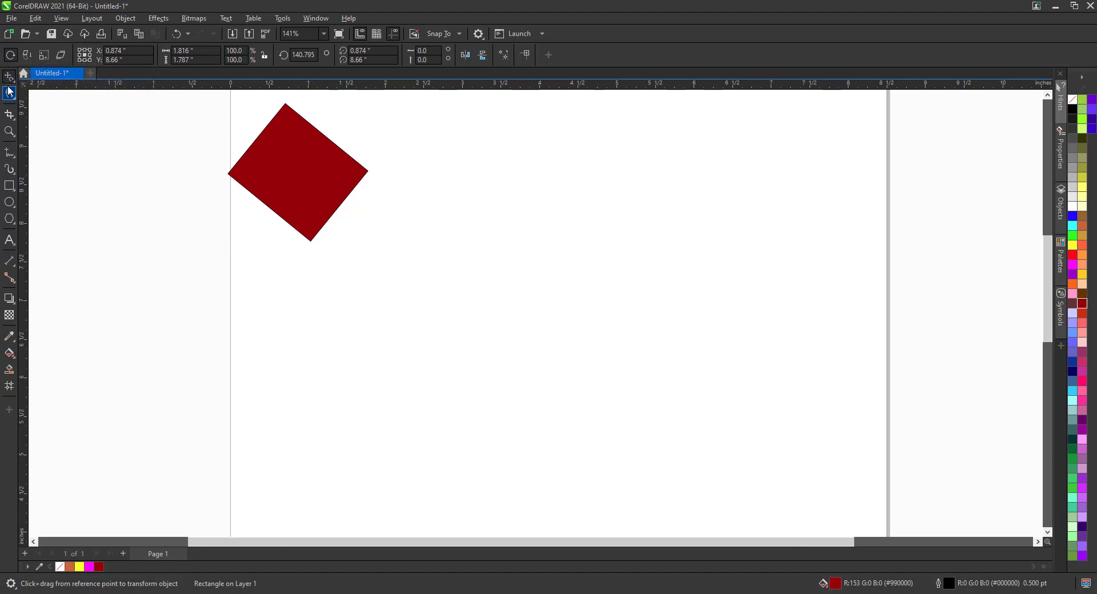
Draw an unfilled rectangle about 2.10 by 1.78 inches below the red one and place mirrored copies around it with free angle reflection
{"action": "left_click", "coordinate": [14, 187]}
{"action": "mouse_move", "coordinate": [412, 243]}
{"action": "left_mouse_down"}
{"action": "mouse_move", "coordinate": [482, 326]}
{"action": "mouse_move", "coordinate": [575, 380]}
{"action": "left_mouse_up"}
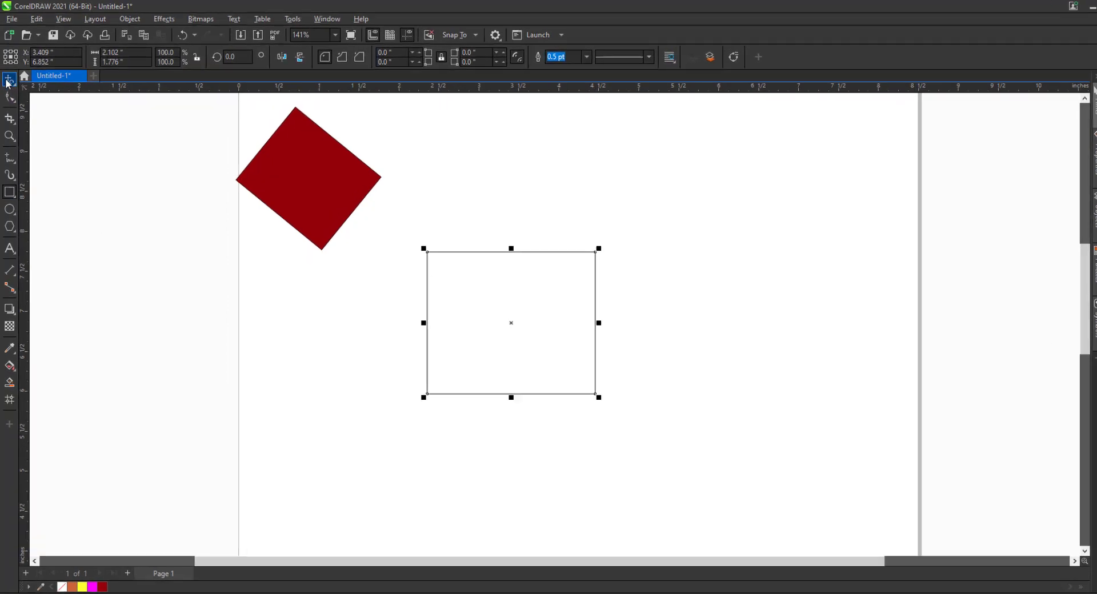
{"action": "left_click", "coordinate": [9, 78]}
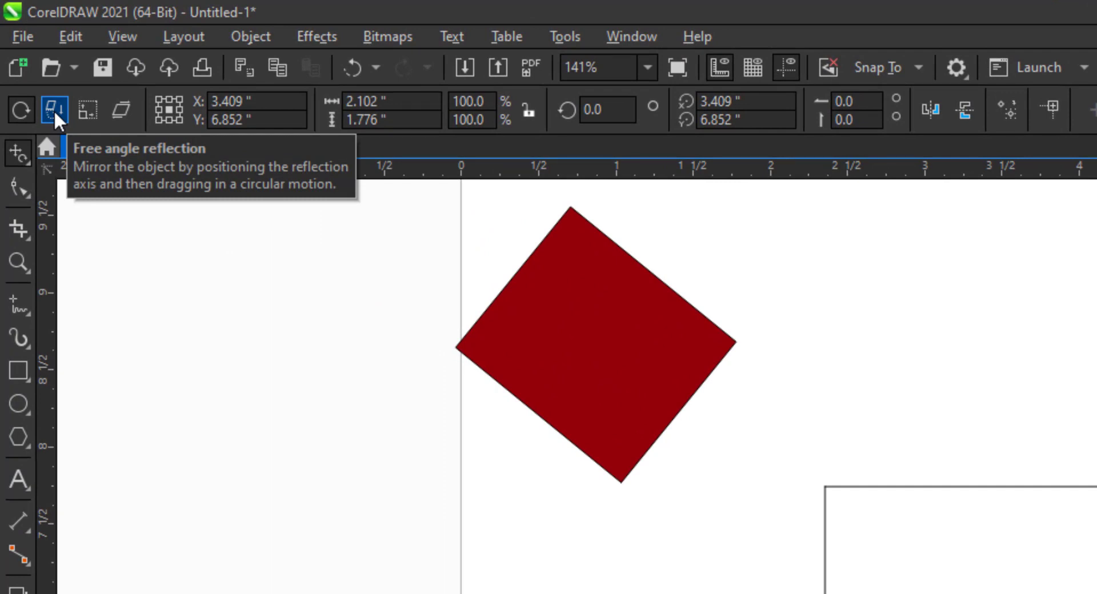
{"action": "left_click", "coordinate": [54, 110]}
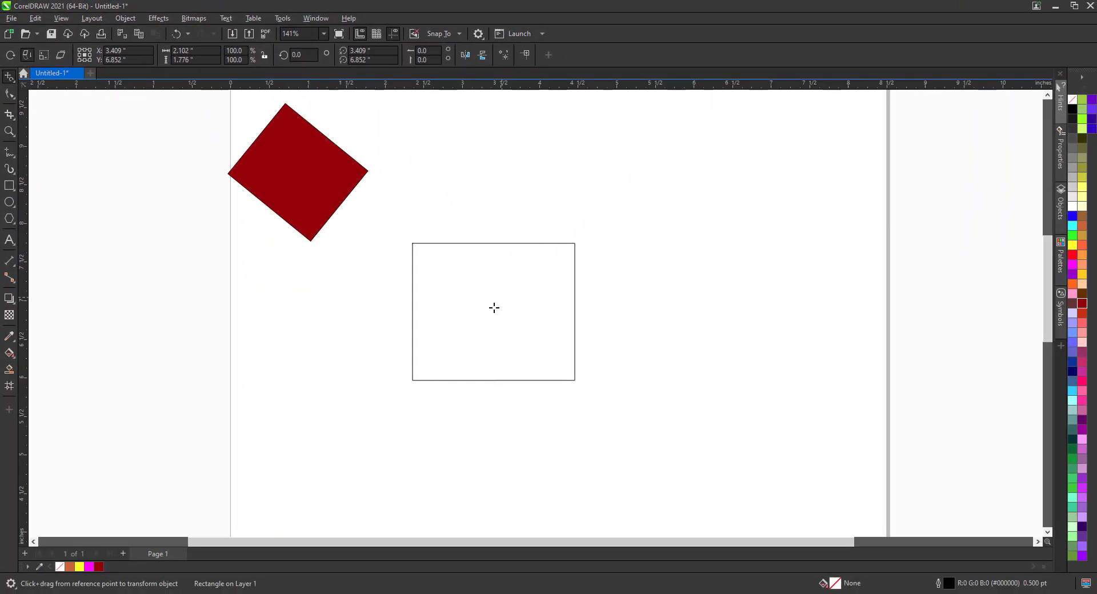
{"action": "left_click_drag", "start_coordinate": [493, 312], "coordinate": [603, 234]}
{"action": "key", "text": "ctrl+z"}
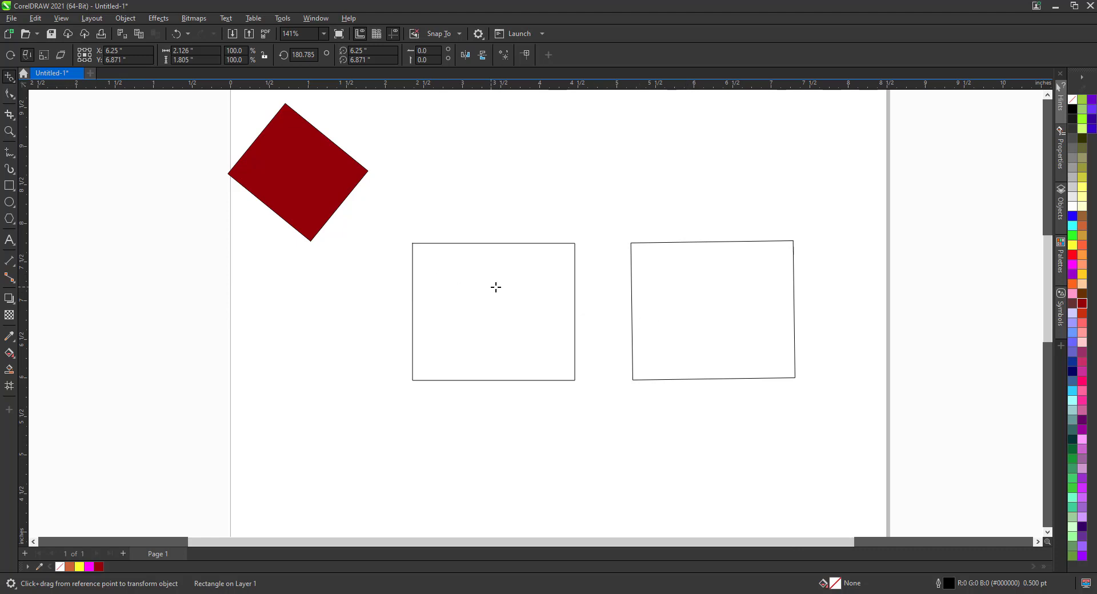
{"action": "left_click_drag", "start_coordinate": [489, 308], "coordinate": [637, 324]}
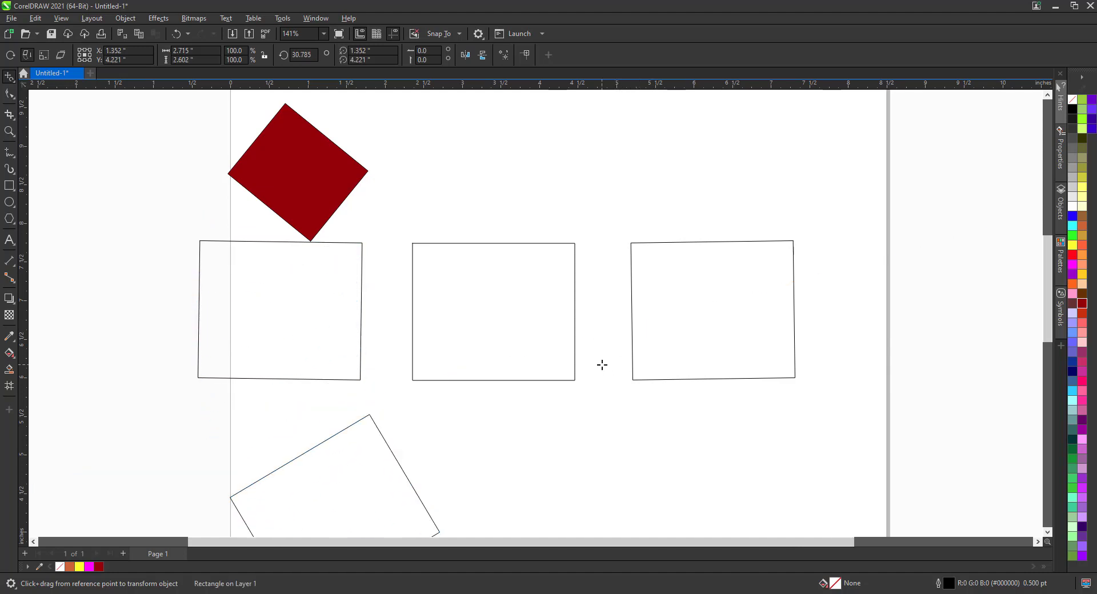
Select the dark red rectangle and all the unfilled rectangles together and delete them
{"action": "left_click", "coordinate": [9, 131]}
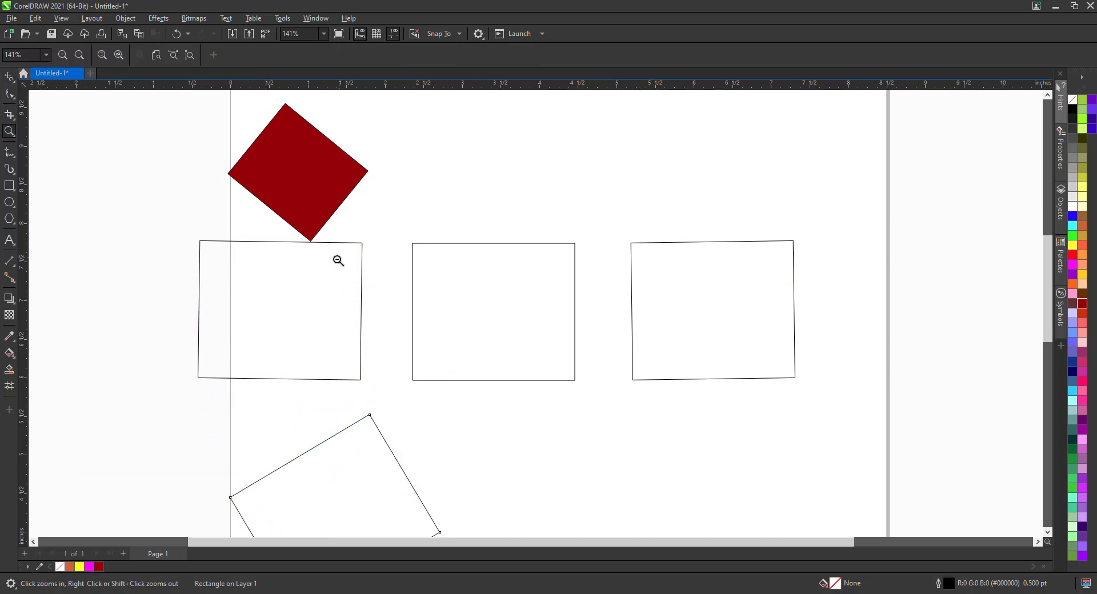
{"action": "left_click", "coordinate": [339, 260], "text": "shift"}
{"action": "key", "text": "space"}
{"action": "left_click_drag", "start_coordinate": [354, 169], "coordinate": [687, 399]}
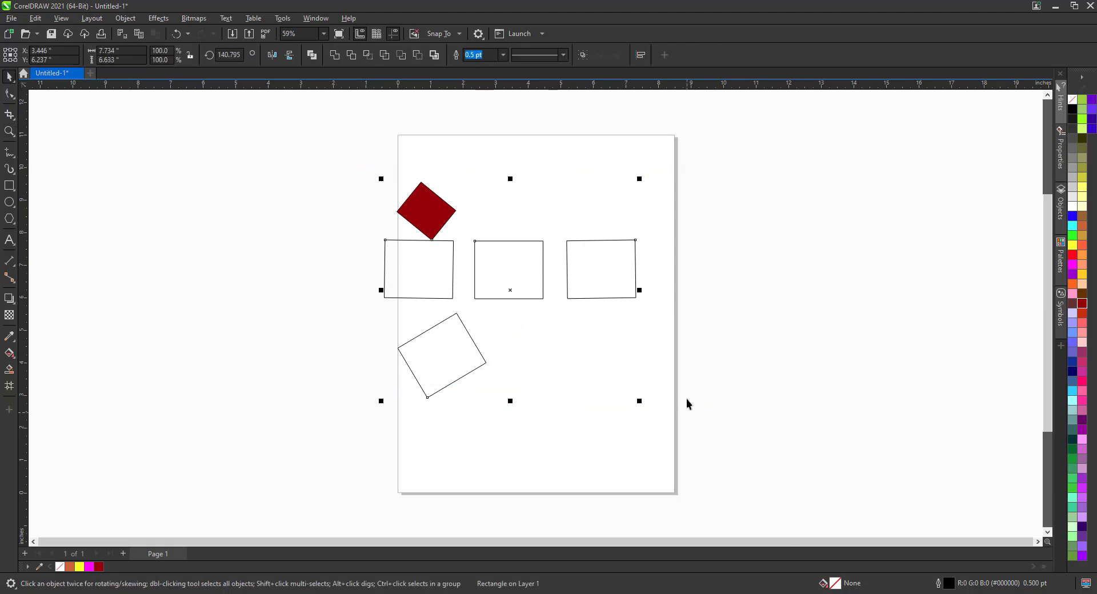
{"action": "key", "text": "Delete"}
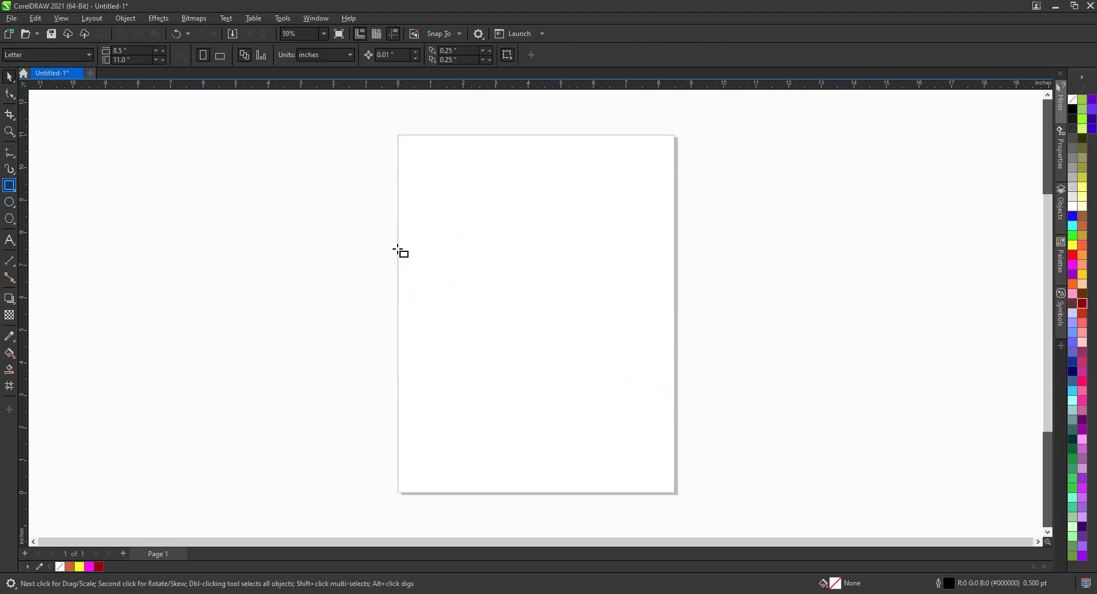
Draw a nearly square rectangle about 2.13 by 2.07 inches on the empty page and fill it dark red (#990000)
{"action": "mouse_move", "coordinate": [432, 232]}
{"action": "left_mouse_down"}
{"action": "mouse_move", "coordinate": [466, 280]}
{"action": "mouse_move", "coordinate": [502, 300]}
{"action": "left_mouse_up"}
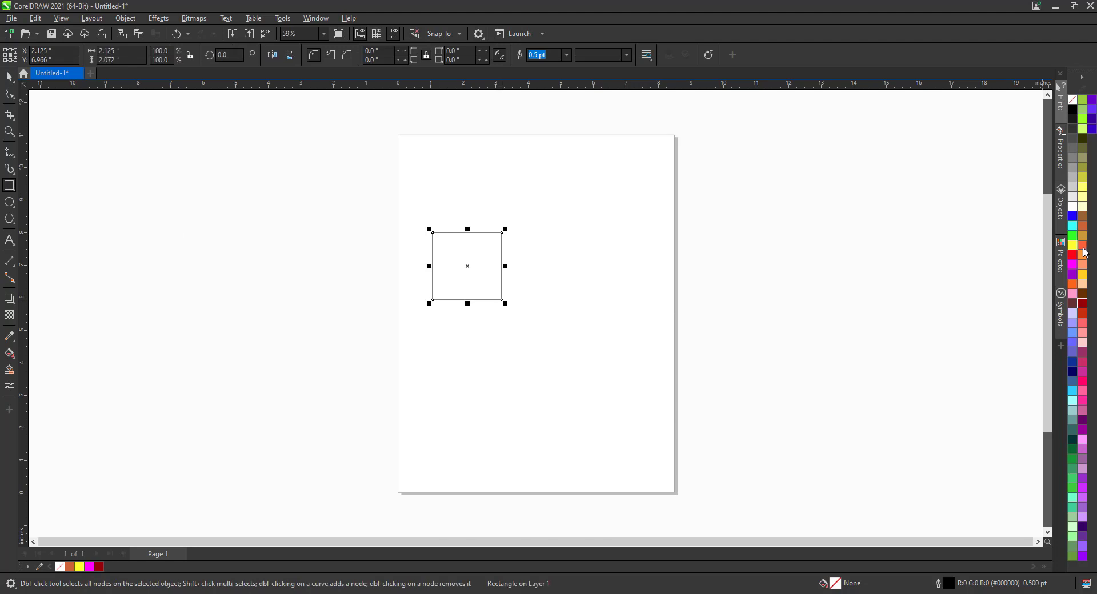
{"action": "left_click", "coordinate": [1082, 303]}
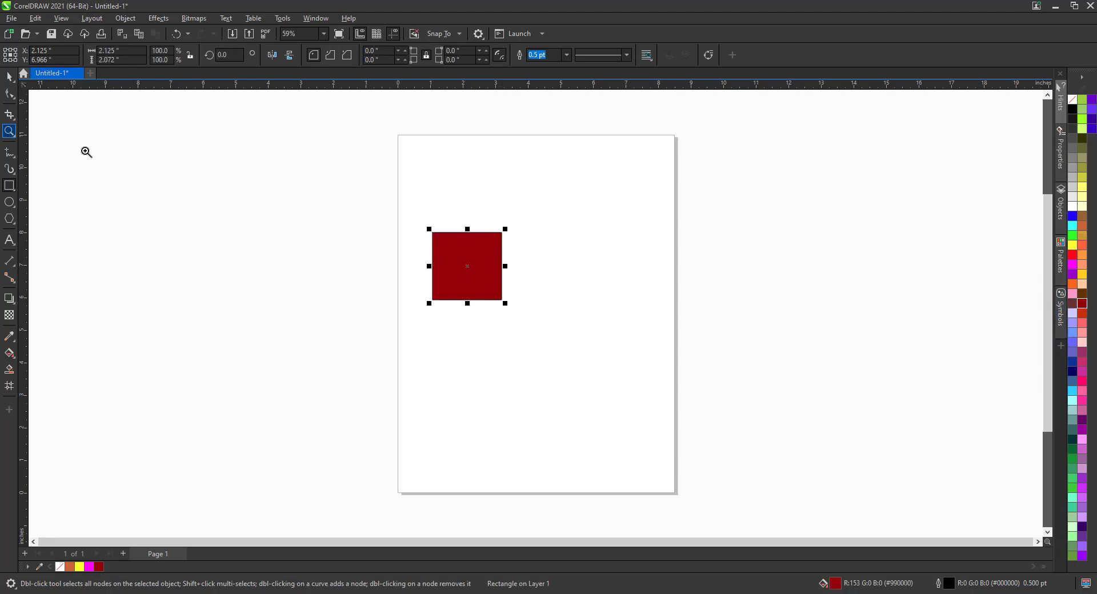
{"action": "left_click_drag", "start_coordinate": [213, 140], "coordinate": [843, 370]}
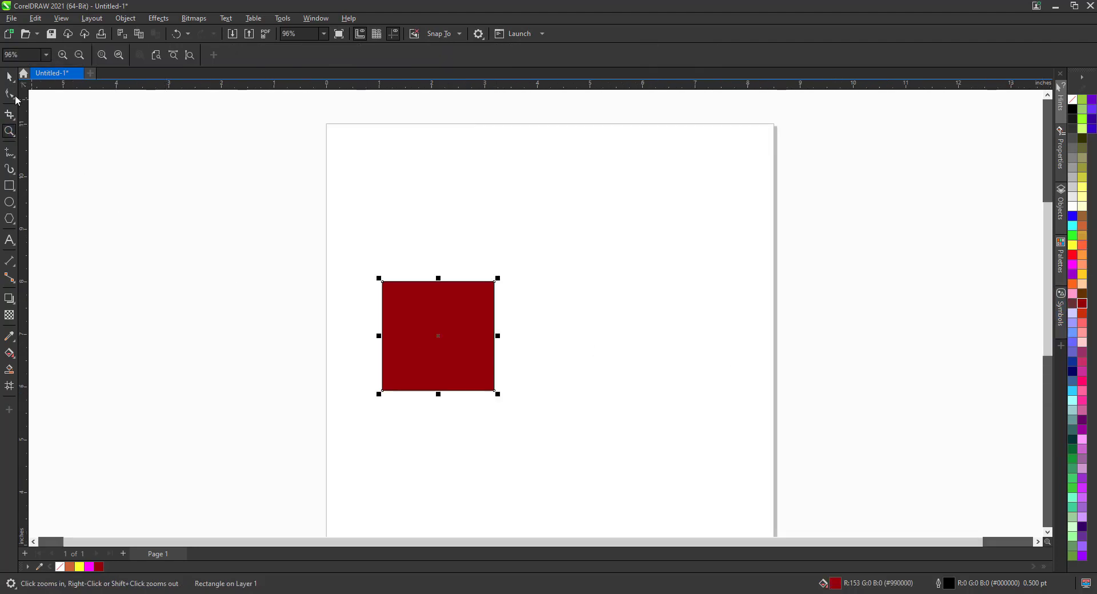
Reshape the dark red square with the Free Transform tool's free scale into a tall, narrow bar about 0.78 by 4.91 inches
{"action": "key", "text": "space"}
{"action": "left_click", "coordinate": [13, 80]}
{"action": "left_click", "coordinate": [13, 97]}
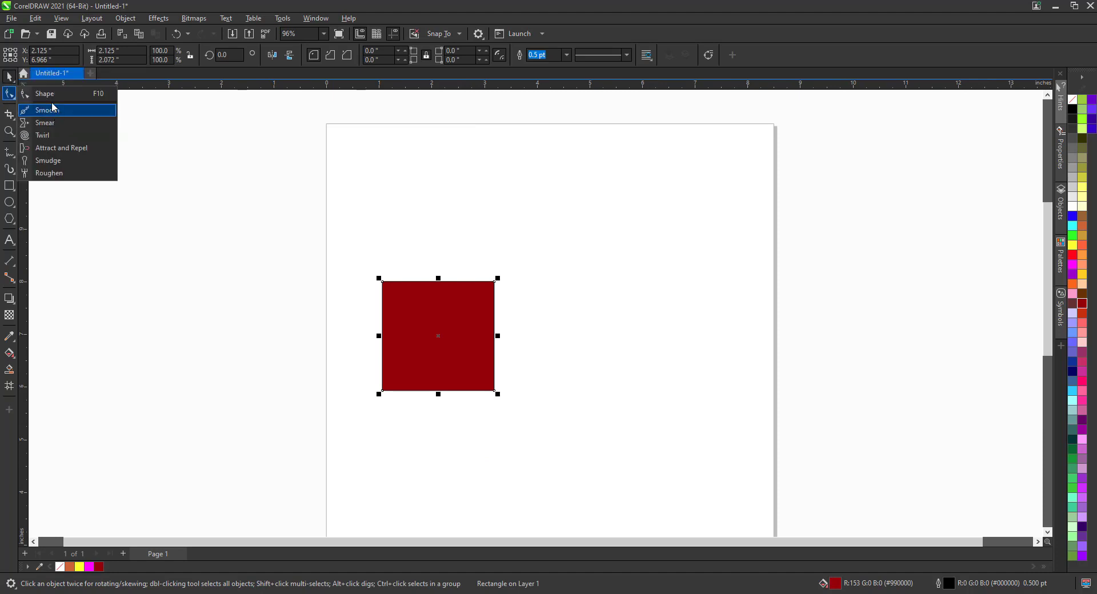
{"action": "left_click", "coordinate": [12, 80]}
{"action": "left_click", "coordinate": [52, 106]}
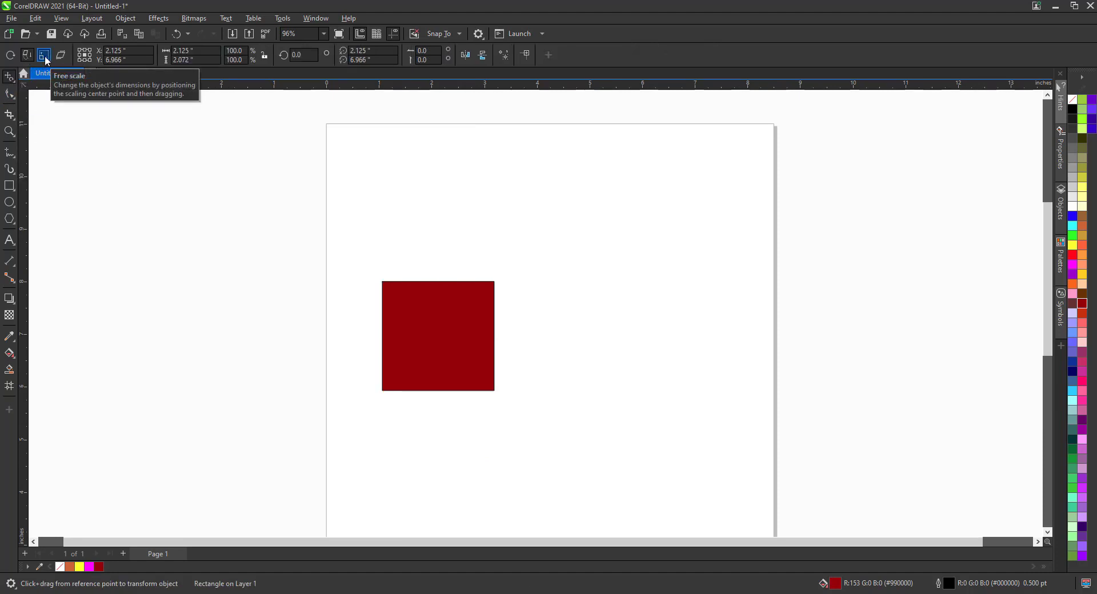
{"action": "left_click", "coordinate": [45, 57]}
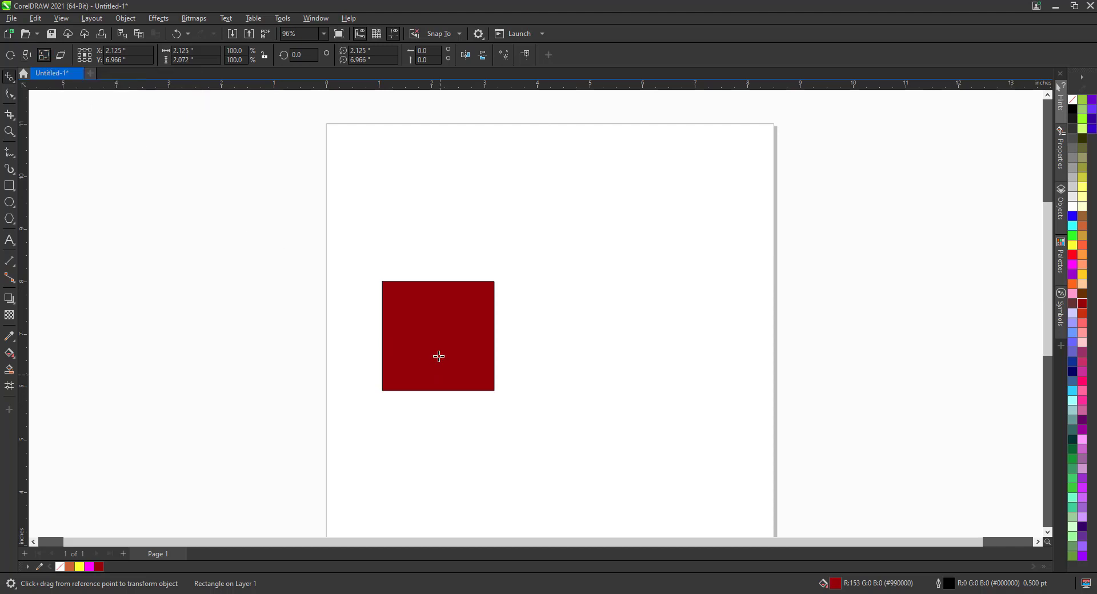
{"action": "left_click_drag", "start_coordinate": [439, 350], "coordinate": [548, 275]}
{"action": "left_click_drag", "start_coordinate": [568, 316], "coordinate": [613, 324]}
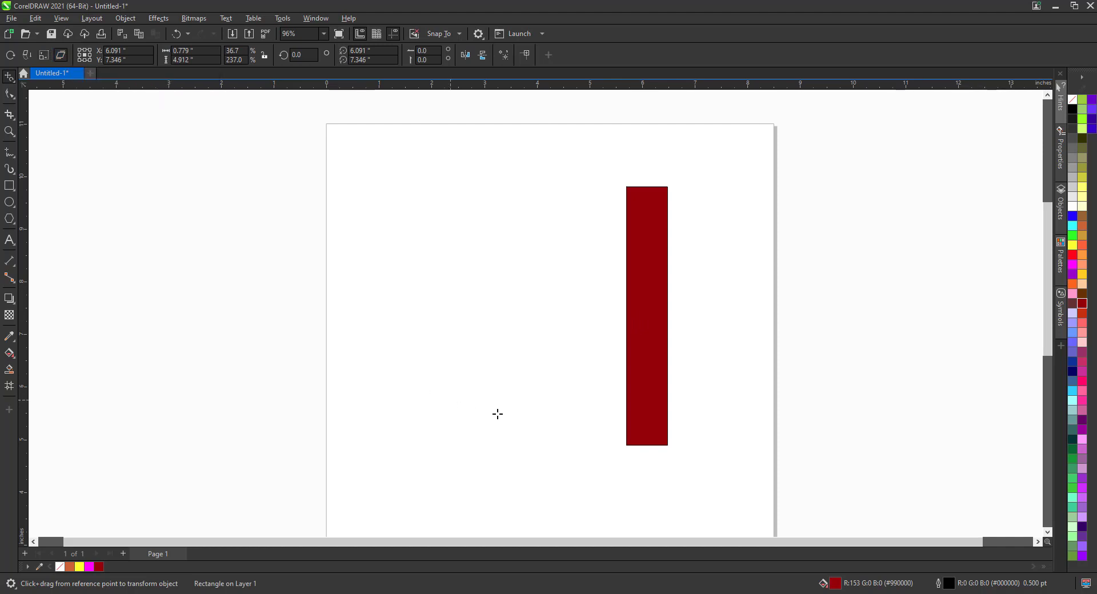
Delete the narrow bar and draw a dark red (#990000) rectangle about 4.10 by 3.55 inches on the page
{"action": "key", "text": "Delete"}
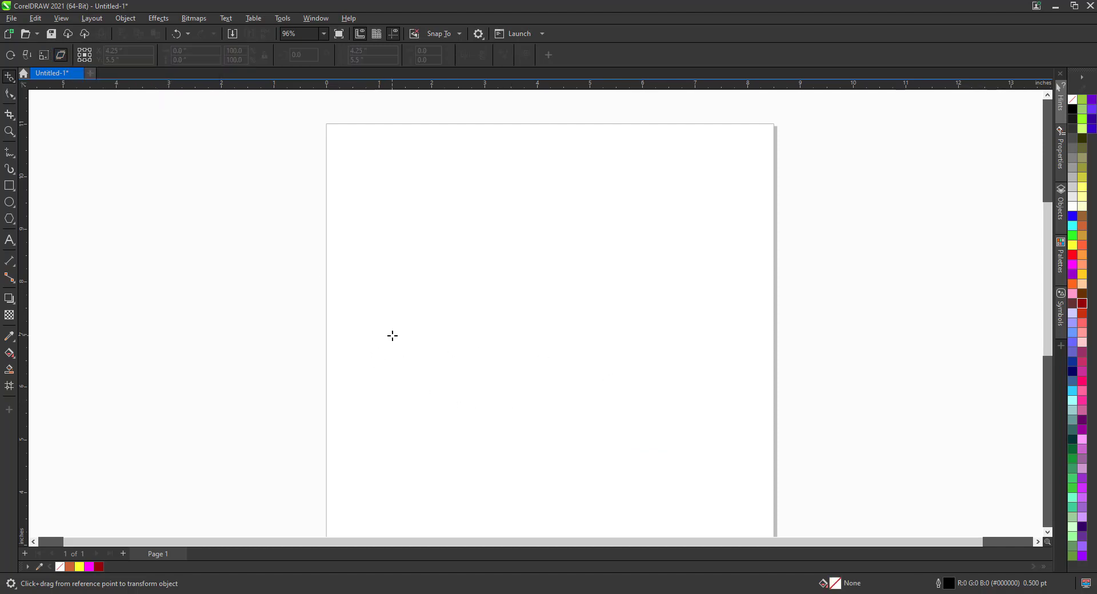
{"action": "key", "text": "space"}
{"action": "left_click", "coordinate": [9, 186]}
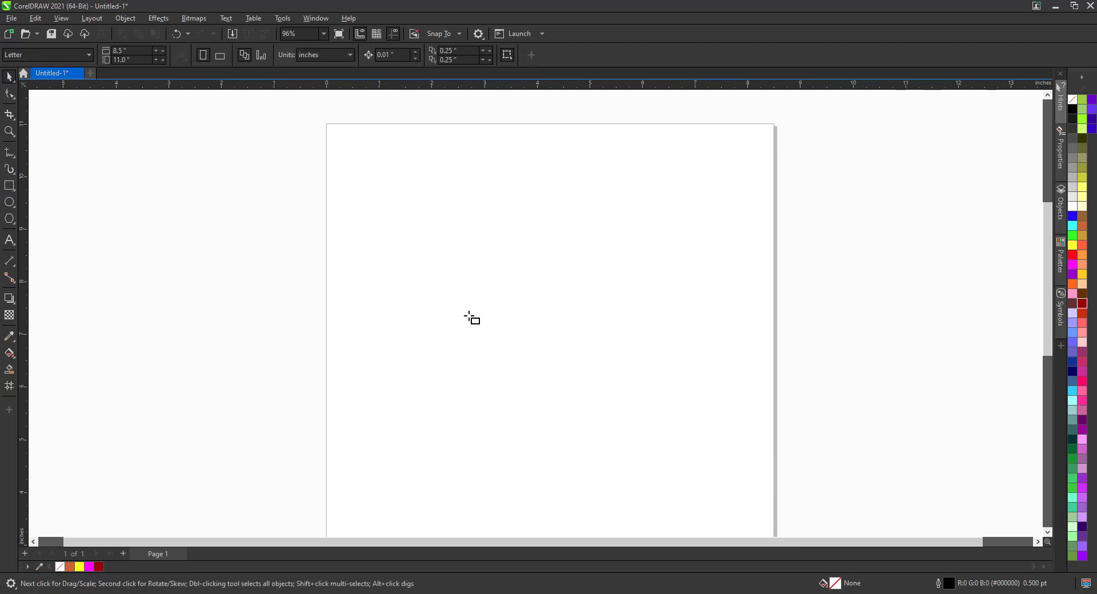
{"action": "left_click_drag", "start_coordinate": [380, 234], "coordinate": [598, 421]}
{"action": "left_click", "coordinate": [1083, 304]}
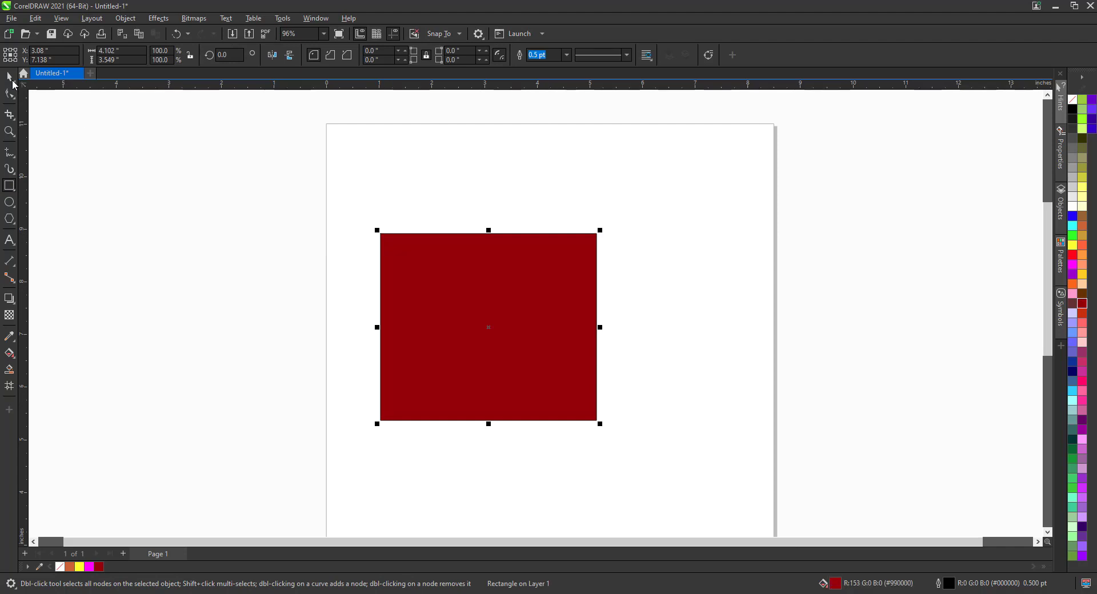
Distort the large dark red rectangle with free skew and delete it from the page
{"action": "left_click", "coordinate": [12, 83]}
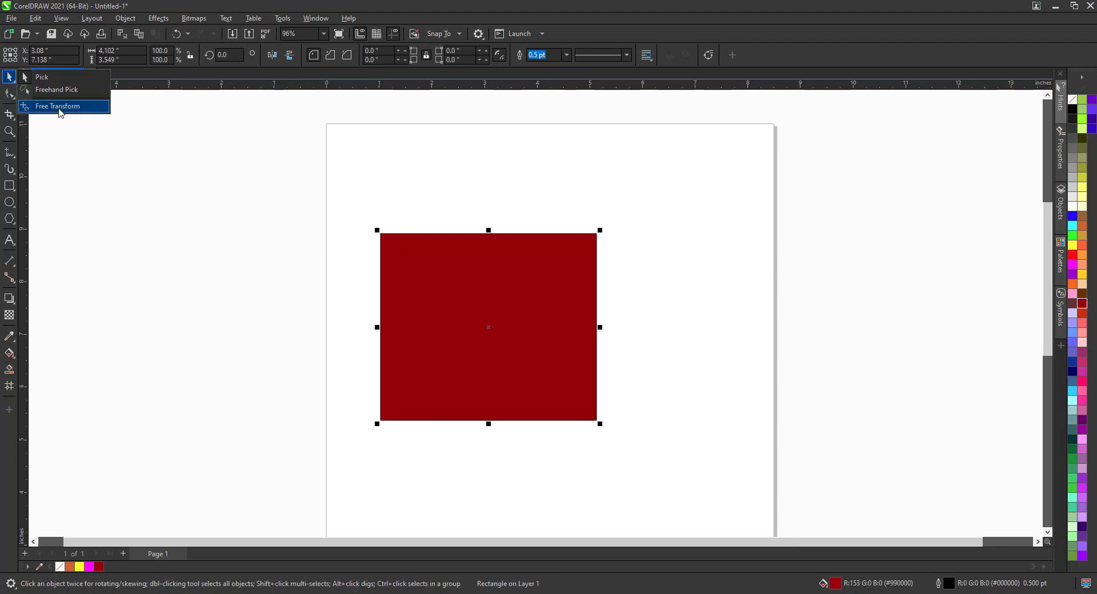
{"action": "left_click", "coordinate": [60, 108]}
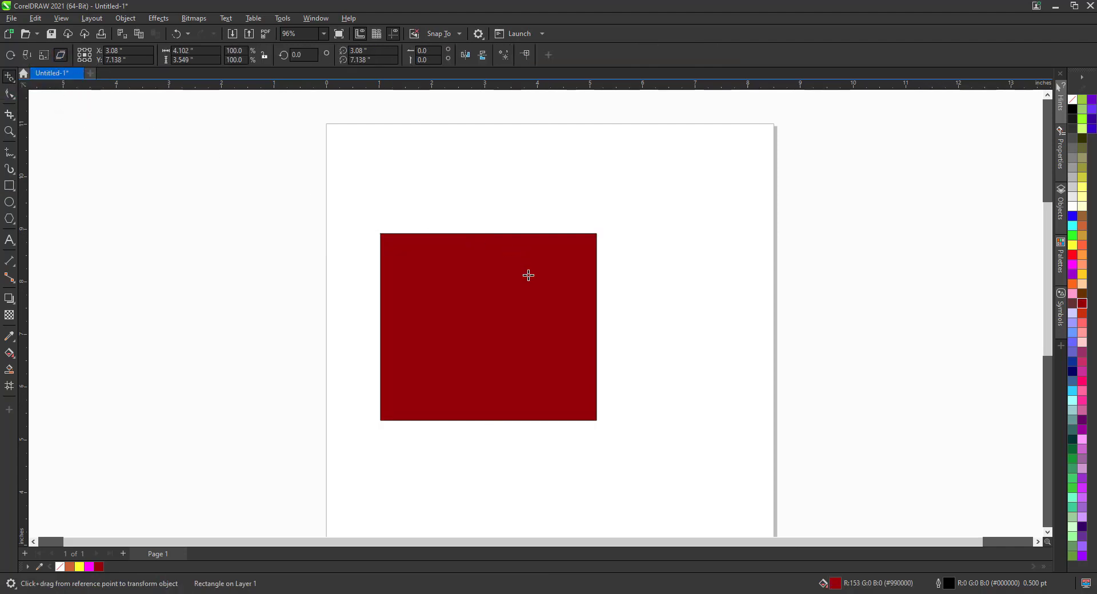
{"action": "left_click_drag", "start_coordinate": [524, 321], "coordinate": [500, 359]}
{"action": "key", "text": "Delete"}
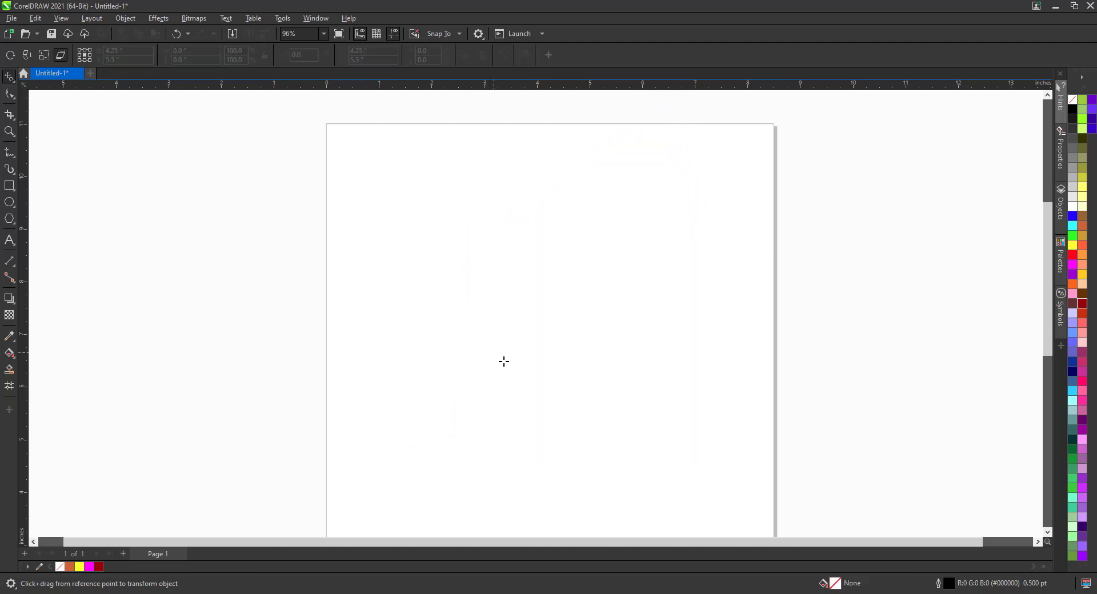
Open the burger file from the Desktop folder and group all the objects of the Fast Burger flyer
{"action": "left_click", "coordinate": [1054, 9]}
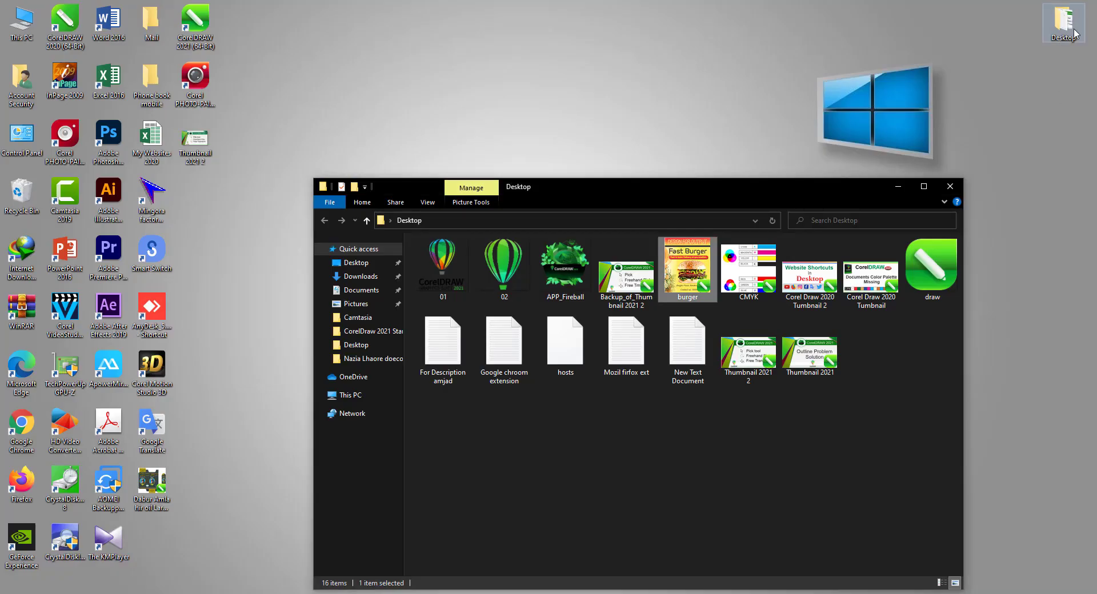
{"action": "double_click", "coordinate": [672, 279]}
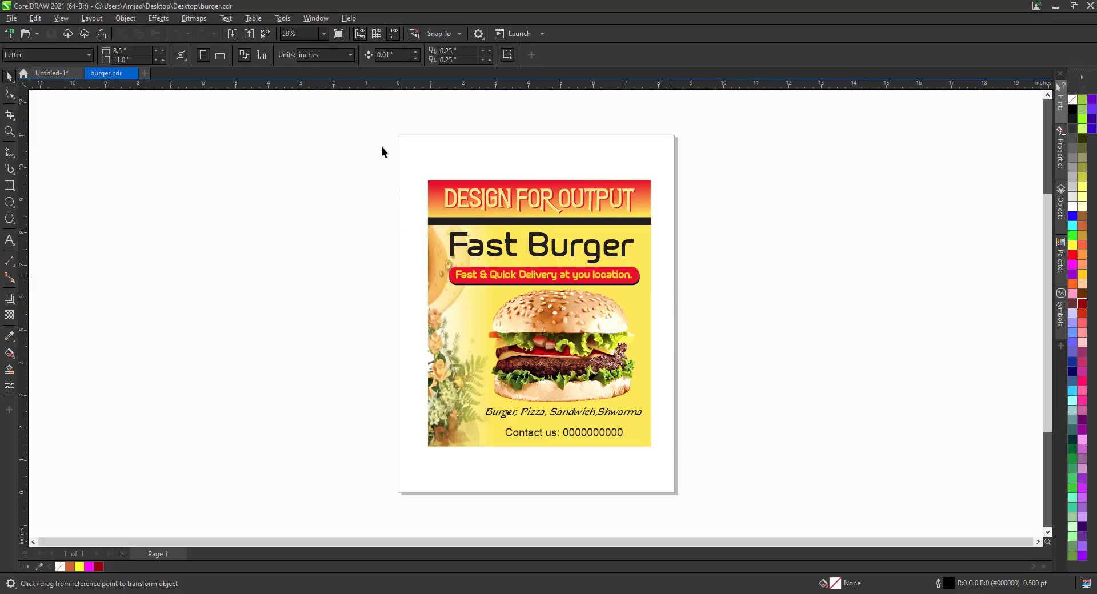
{"action": "left_click_drag", "start_coordinate": [381, 146], "coordinate": [697, 472]}
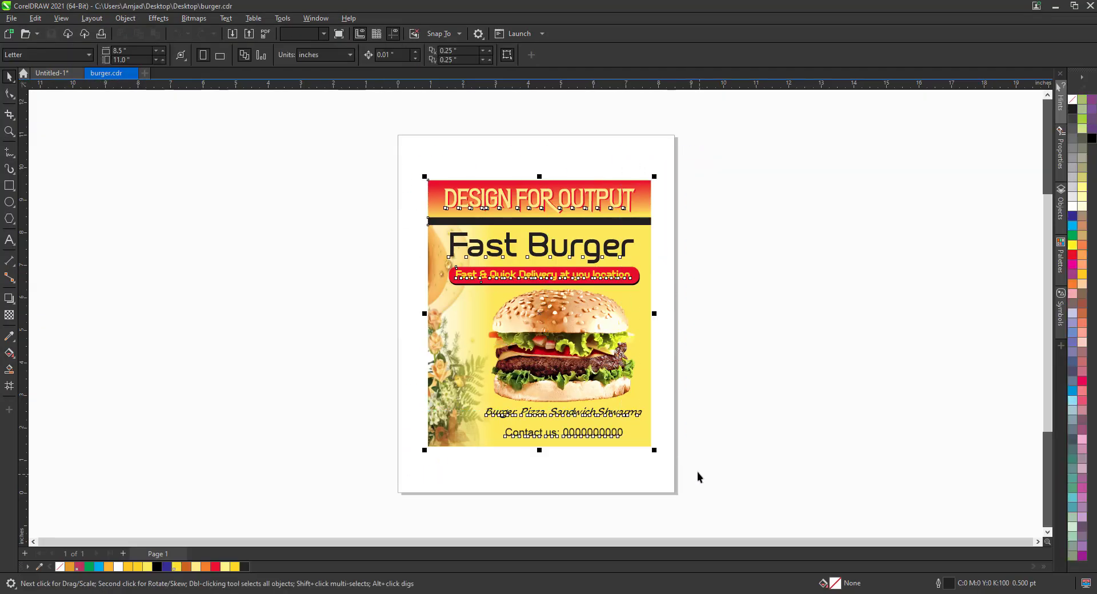
{"action": "key", "text": "ctrl+g"}
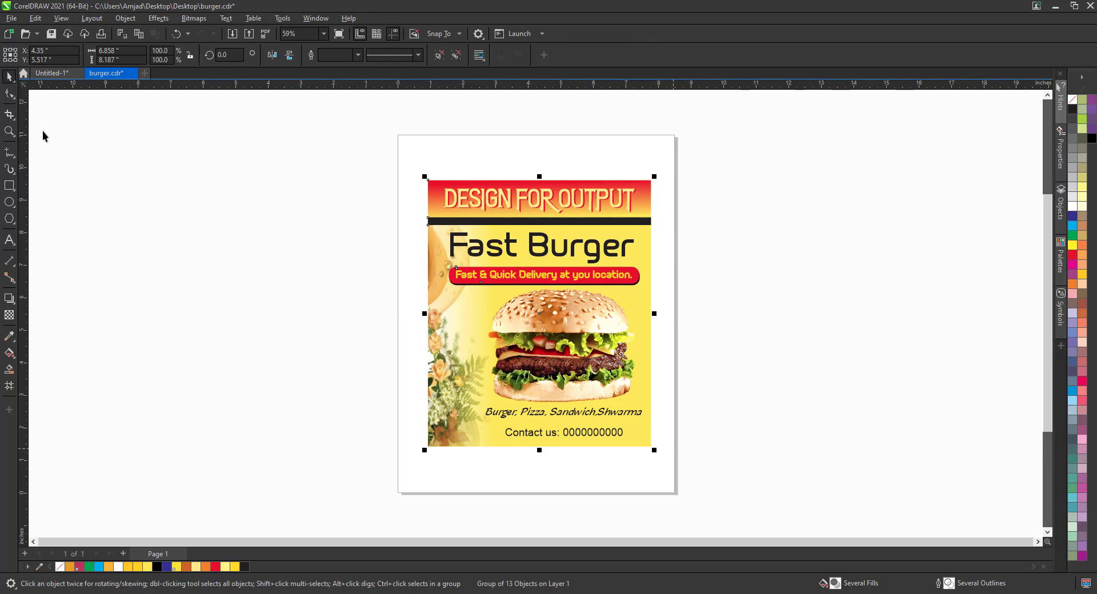
Try free skew on the grouped burger flyer in different directions and undo the distortions
{"action": "left_click", "coordinate": [10, 86]}
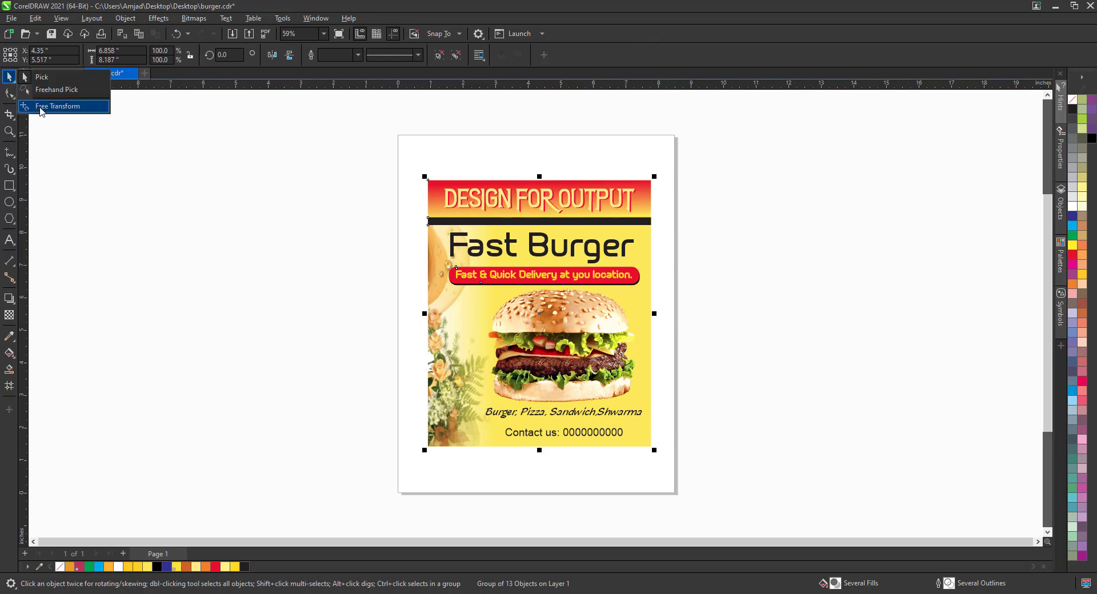
{"action": "left_click", "coordinate": [41, 109]}
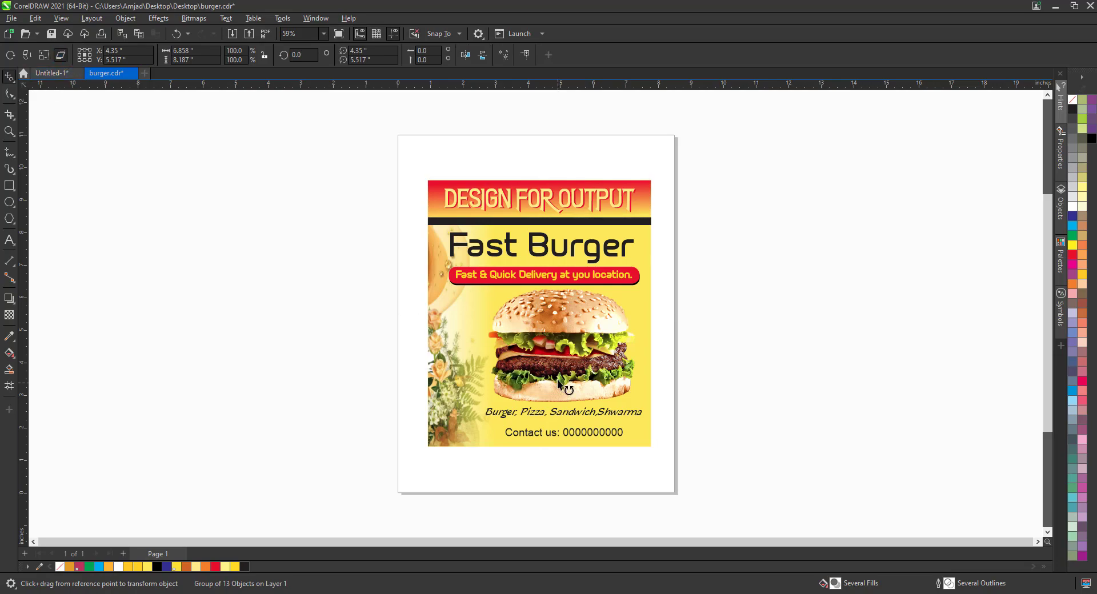
{"action": "mouse_move", "coordinate": [557, 380]}
{"action": "left_mouse_down"}
{"action": "mouse_move", "coordinate": [543, 389]}
{"action": "mouse_move", "coordinate": [571, 431]}
{"action": "mouse_move", "coordinate": [608, 414]}
{"action": "left_mouse_up"}
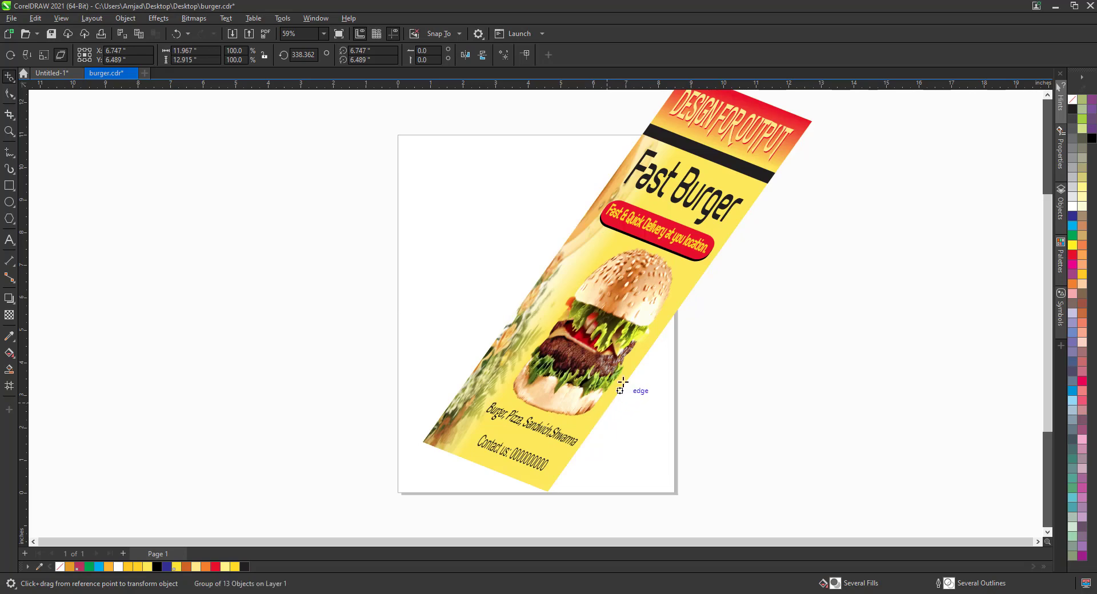
{"action": "left_click_drag", "start_coordinate": [624, 316], "coordinate": [610, 333]}
{"action": "key", "text": "ctrl+z"}
{"action": "key", "text": "ctrl+z"}
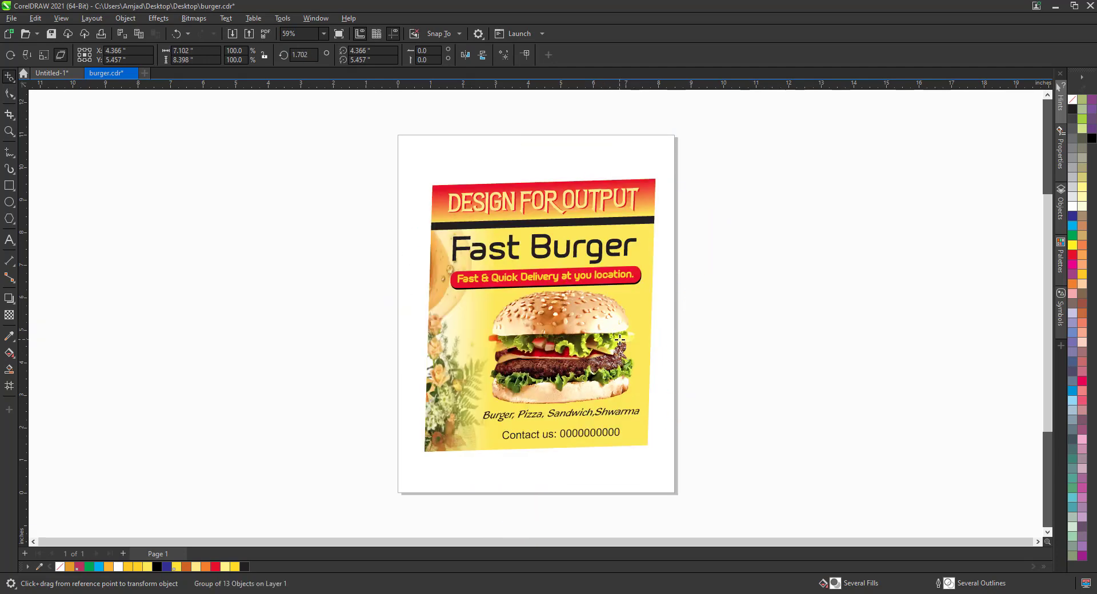
{"action": "key", "text": "ctrl+z"}
{"action": "left_click_drag", "start_coordinate": [540, 314], "coordinate": [568, 317]}
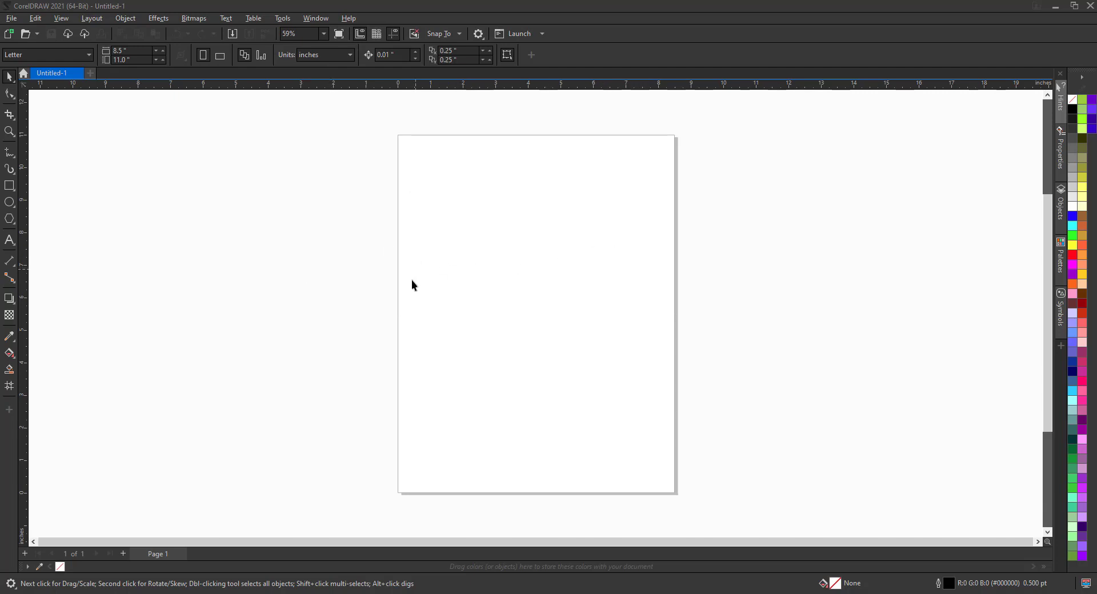
Enable the crosshair cursor in the Pick tool options, opened from the Free Transform tool
{"action": "left_click", "coordinate": [10, 80]}
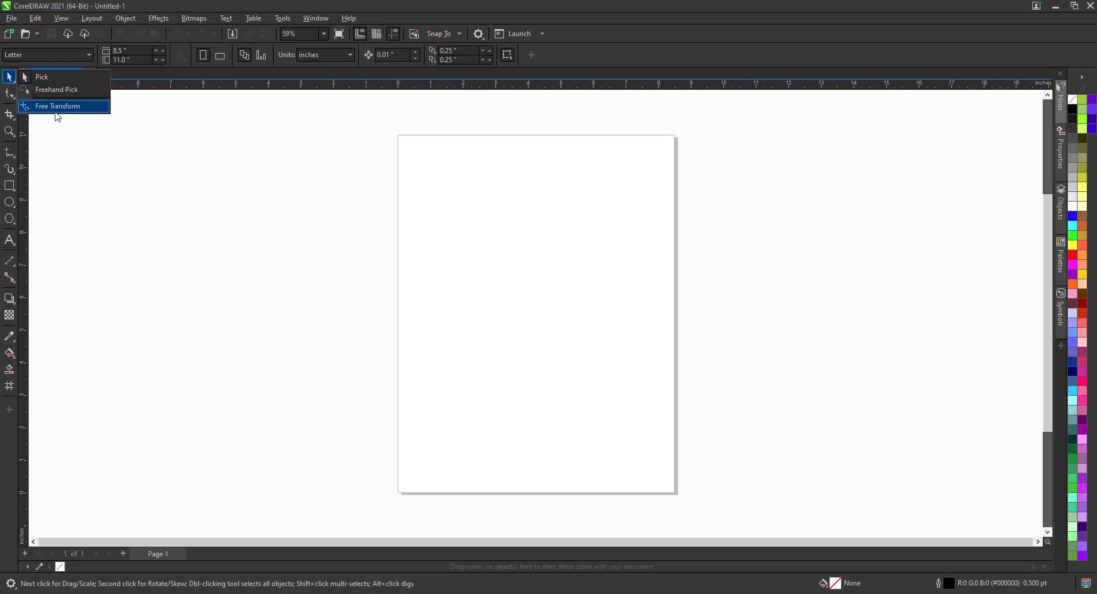
{"action": "left_click", "coordinate": [60, 106]}
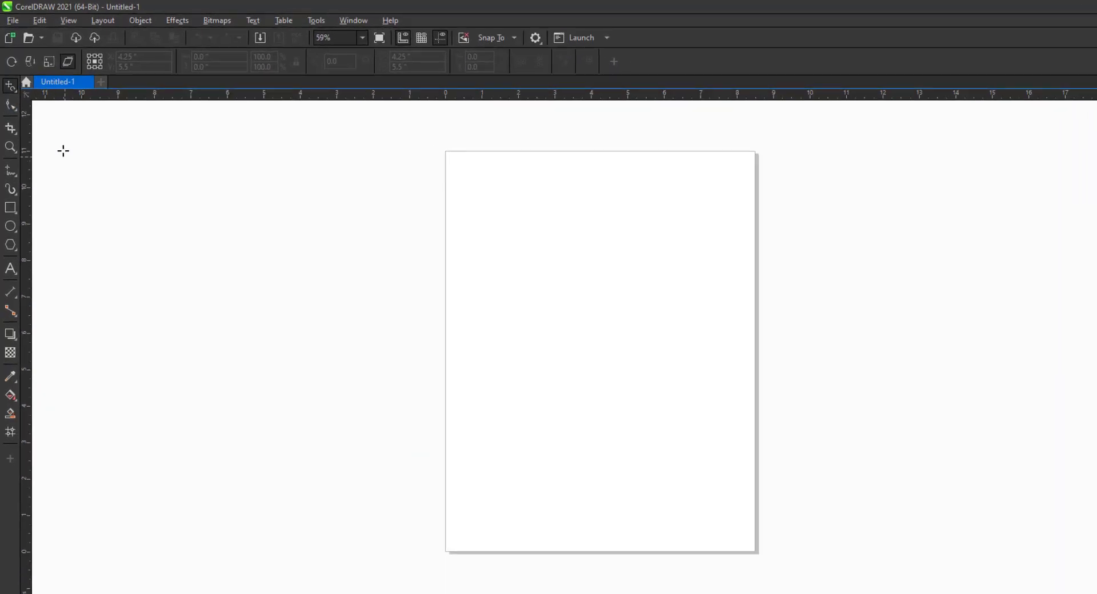
{"action": "double_click", "coordinate": [18, 142]}
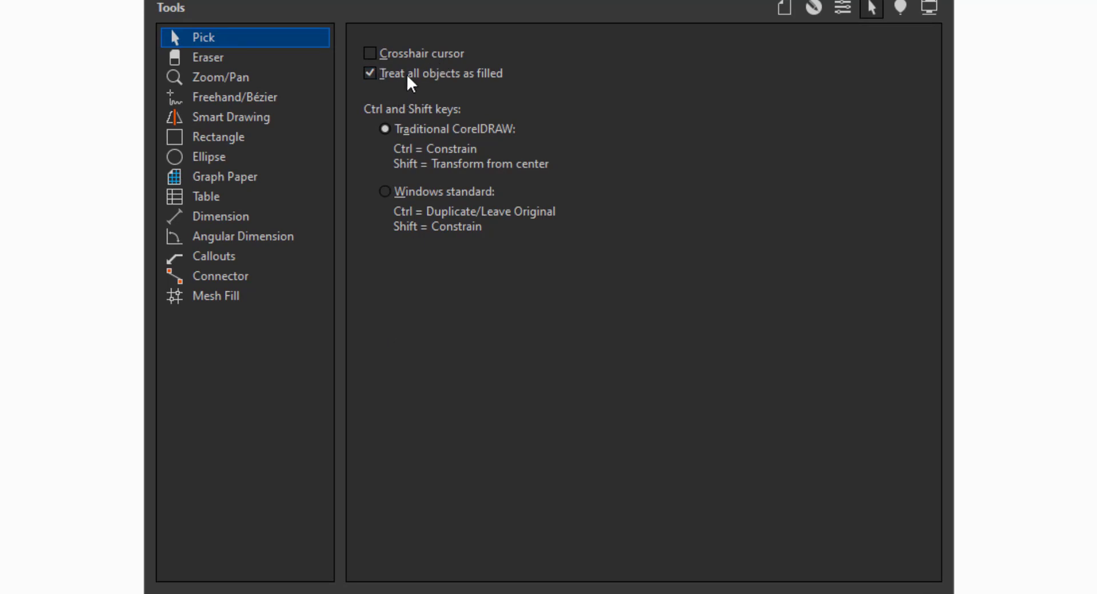
{"action": "left_click", "coordinate": [370, 53]}
{"action": "left_click", "coordinate": [822, 593]}
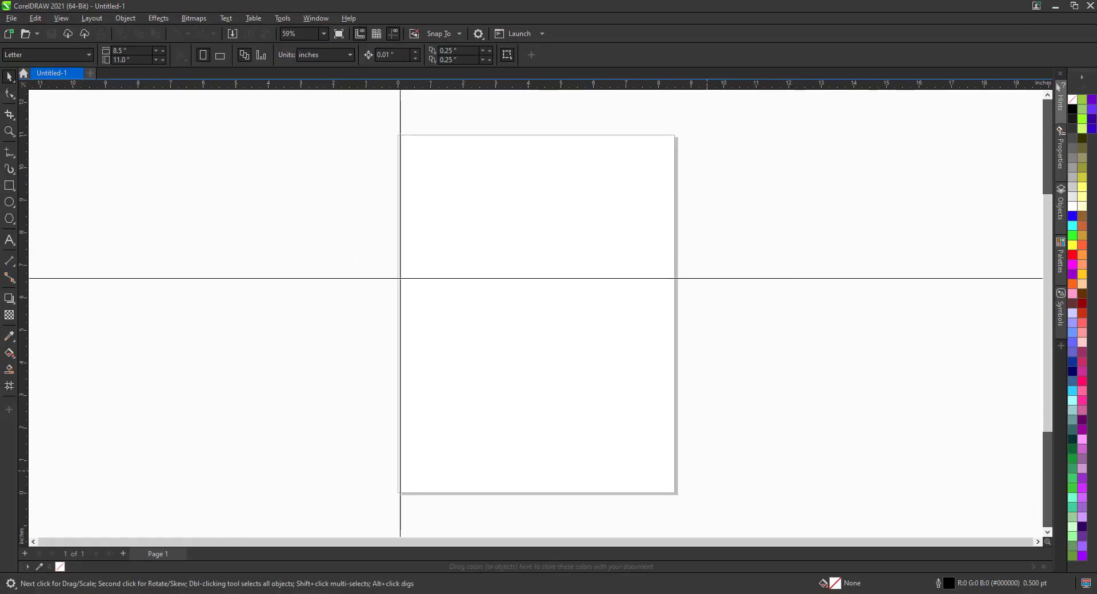
Draw a rectangle about 4.72 by 2.88 inches on the page and one about 1.67 by 2.04 inches outside its left edge
{"action": "key", "text": "F6"}
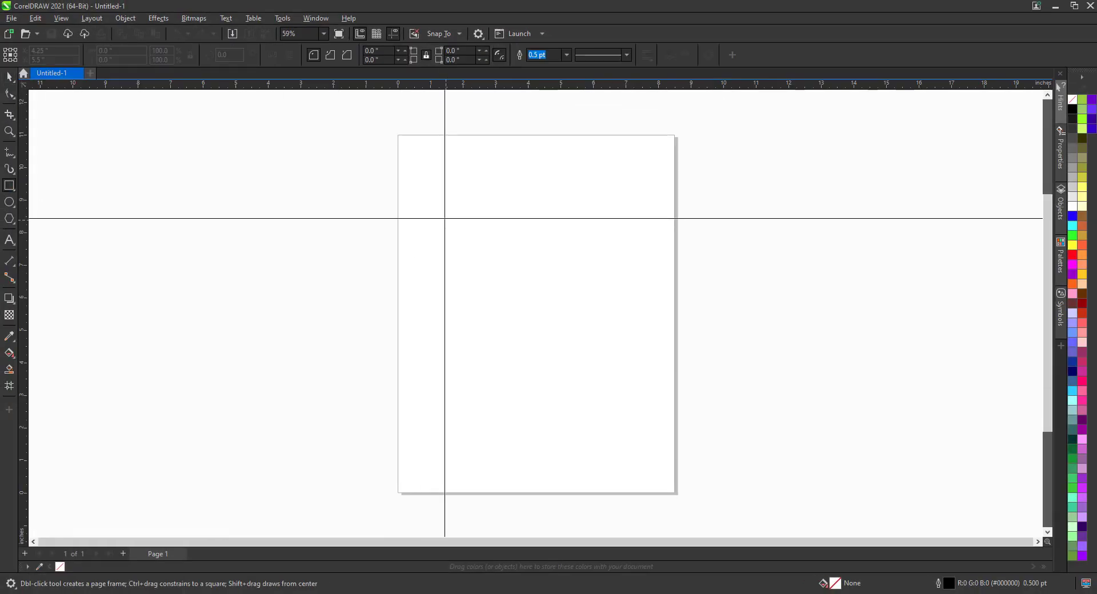
{"action": "left_click_drag", "start_coordinate": [451, 247], "coordinate": [594, 316]}
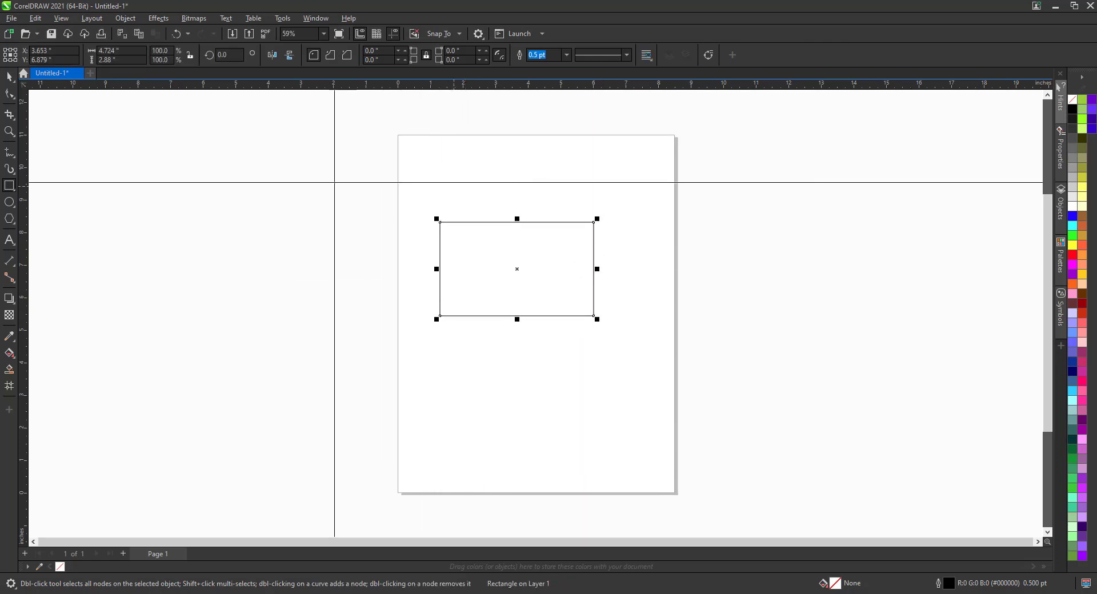
{"action": "left_click_drag", "start_coordinate": [333, 181], "coordinate": [383, 248]}
Draw an ellipse about 4.07 by 3.44 inches overlapping the large rectangle and one about 2.02 by 2.07 inches off the page near the small rectangle
{"action": "left_click", "coordinate": [9, 201]}
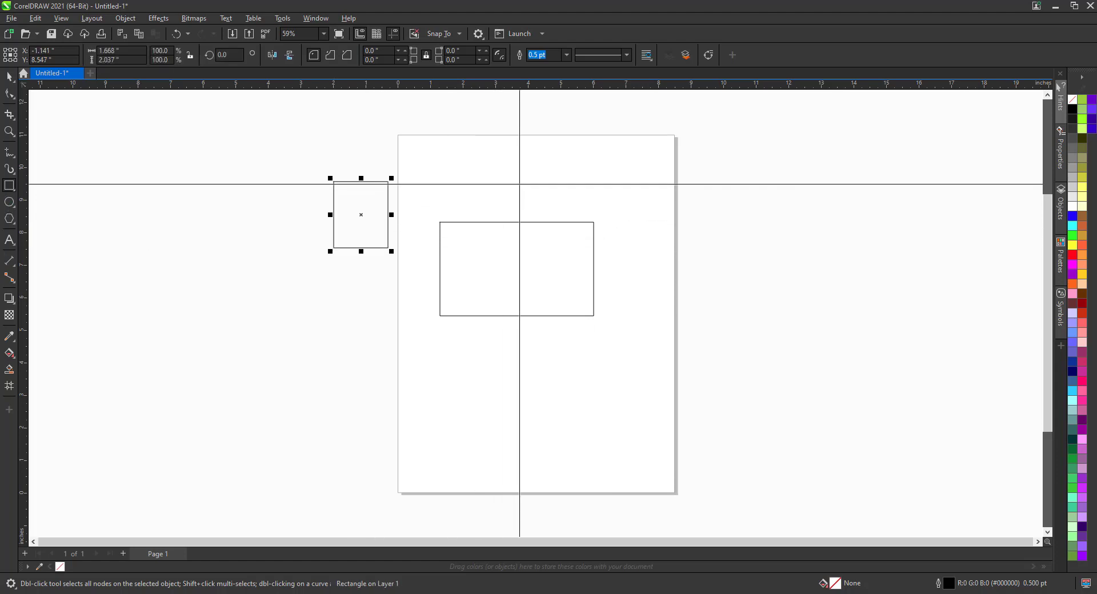
{"action": "left_click_drag", "start_coordinate": [519, 181], "coordinate": [654, 296]}
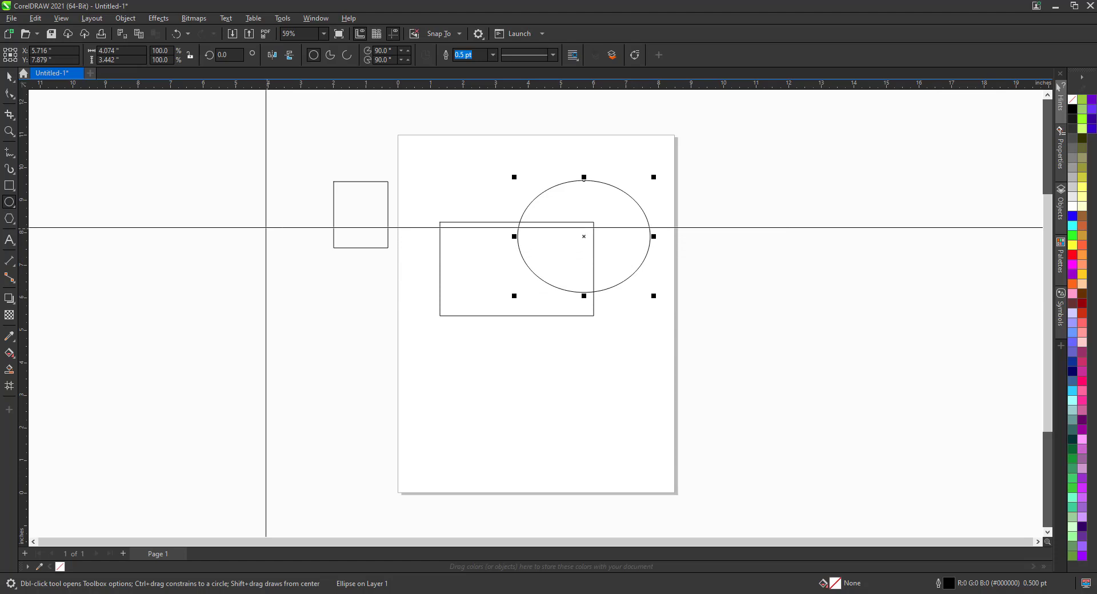
{"action": "left_click_drag", "start_coordinate": [266, 227], "coordinate": [331, 294]}
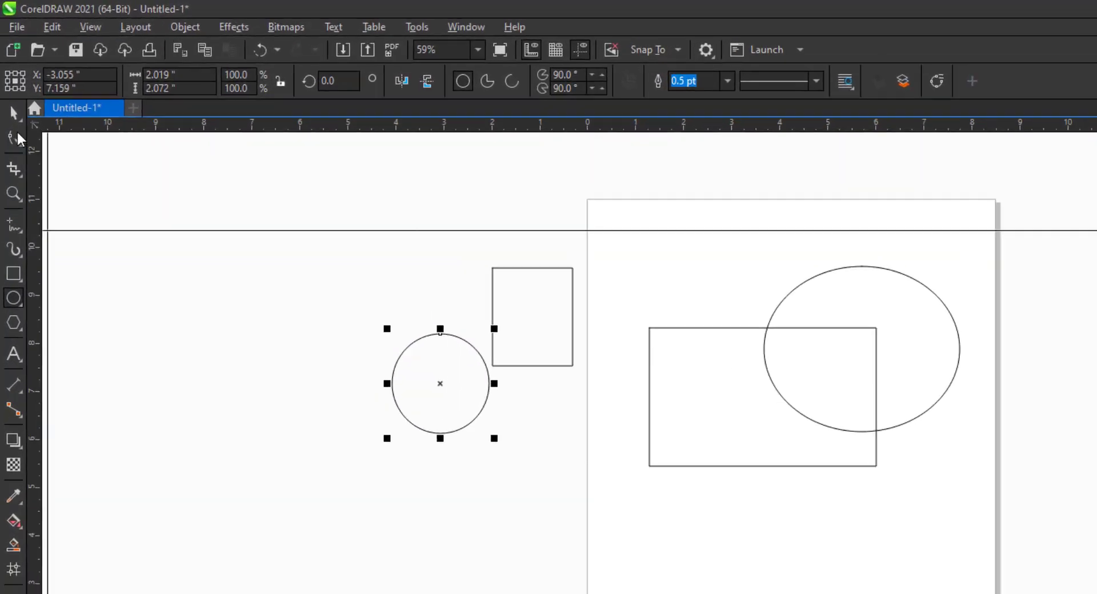
Select both rectangles and both ellipses at once with the Pick tool
{"action": "left_click", "coordinate": [18, 129]}
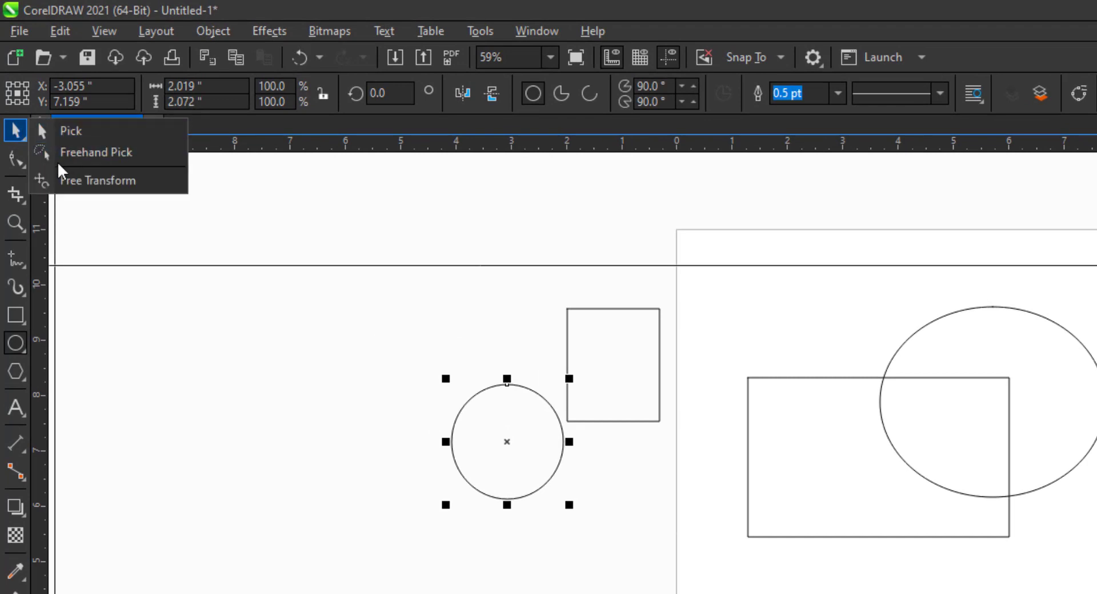
{"action": "left_click", "coordinate": [120, 246]}
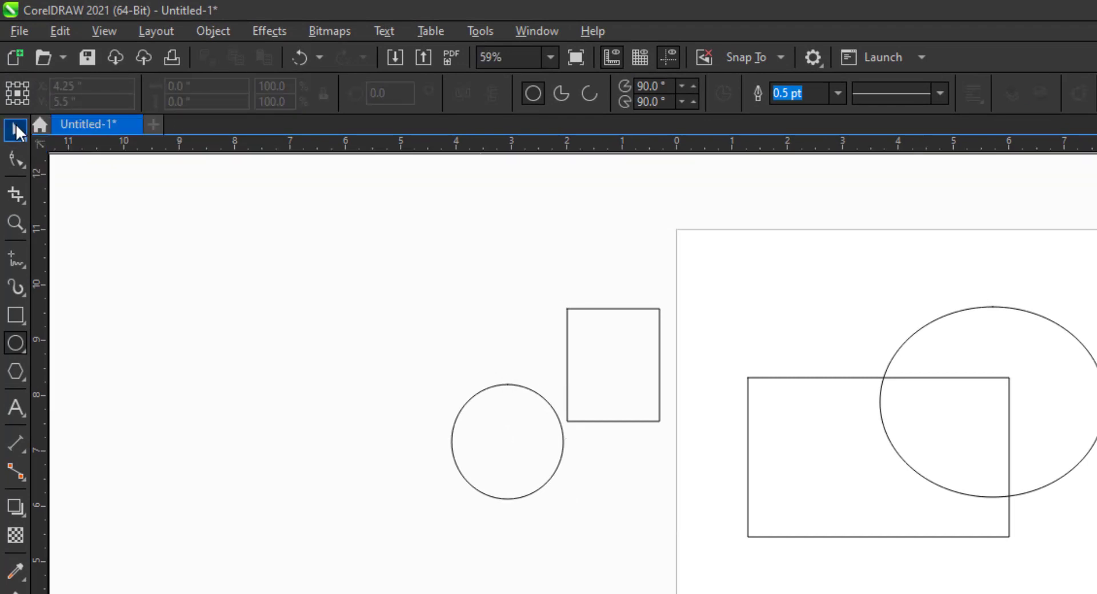
{"action": "double_click", "coordinate": [16, 130]}
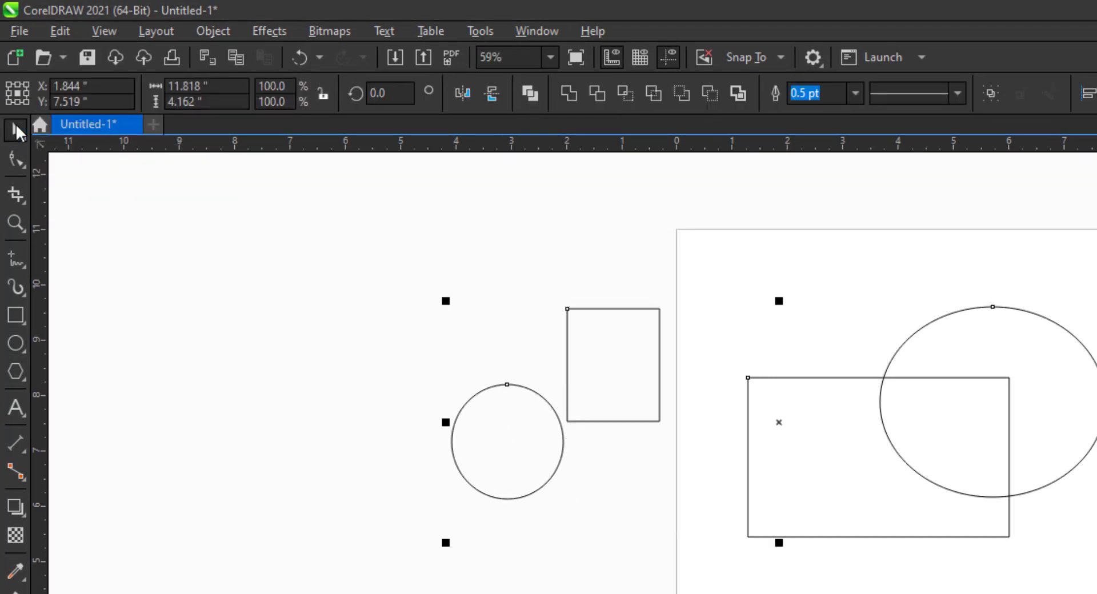
Turn off the crosshair cursor in the Pick tool options, opened from the Free Transform tool, and return to the Pick tool
{"action": "left_click", "coordinate": [15, 124]}
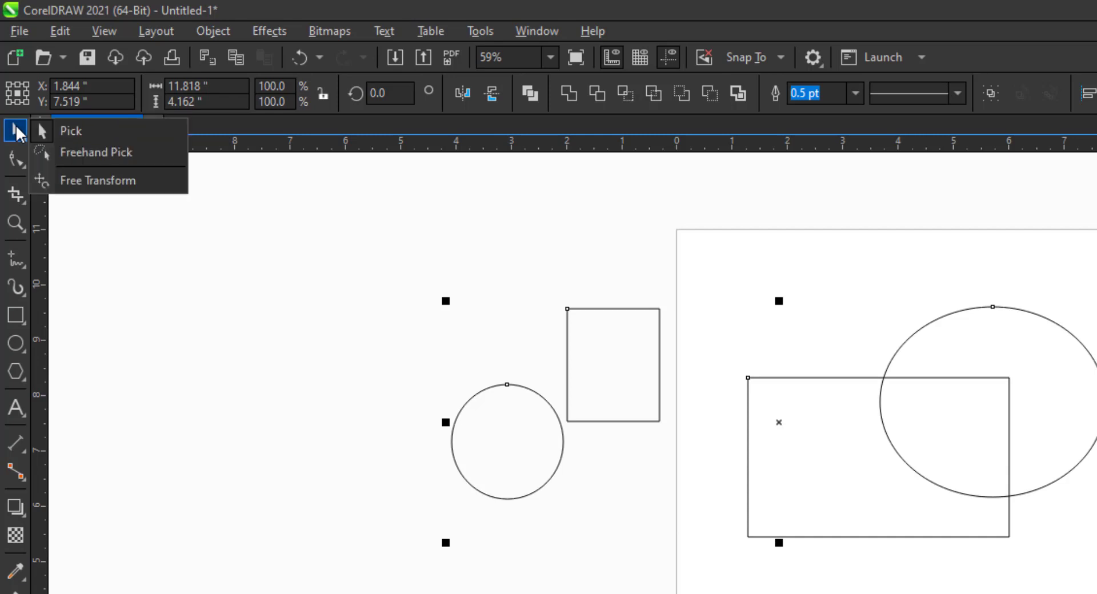
{"action": "left_click", "coordinate": [102, 183]}
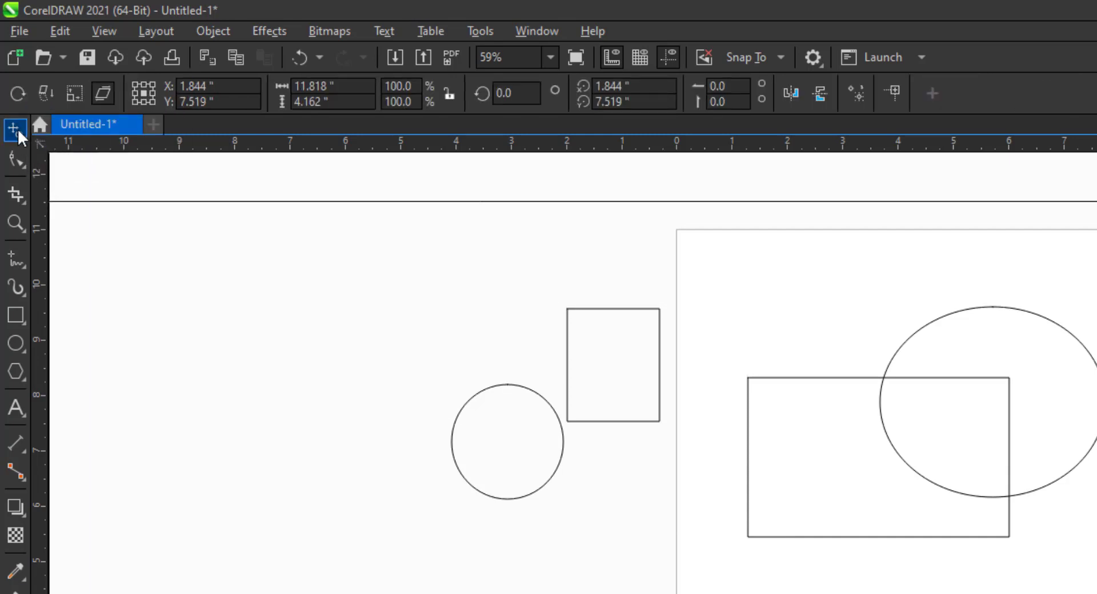
{"action": "double_click", "coordinate": [19, 129]}
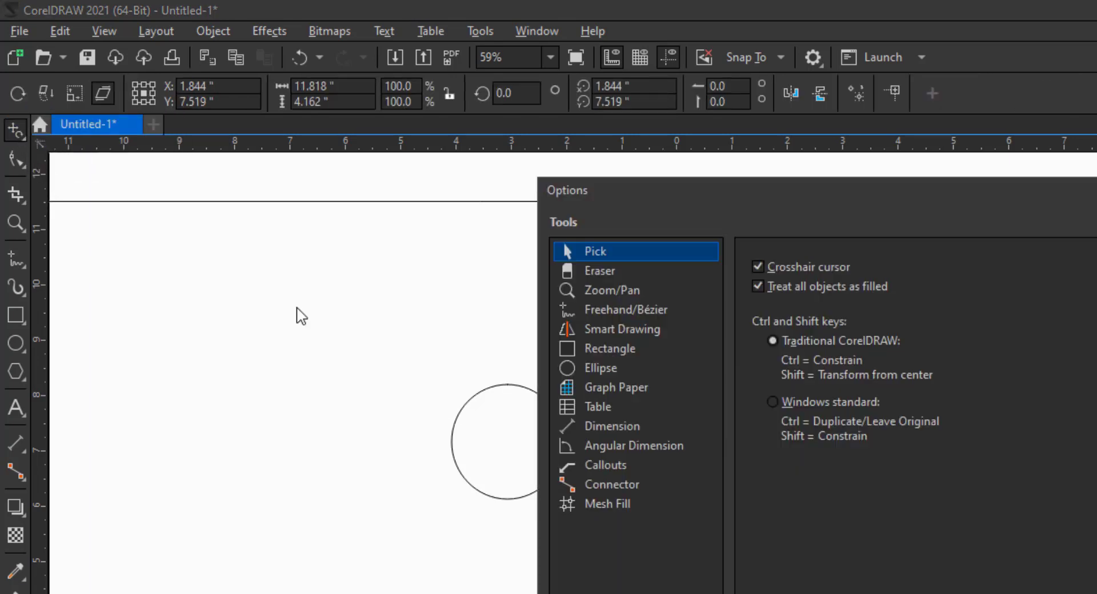
{"action": "left_click", "coordinate": [758, 267]}
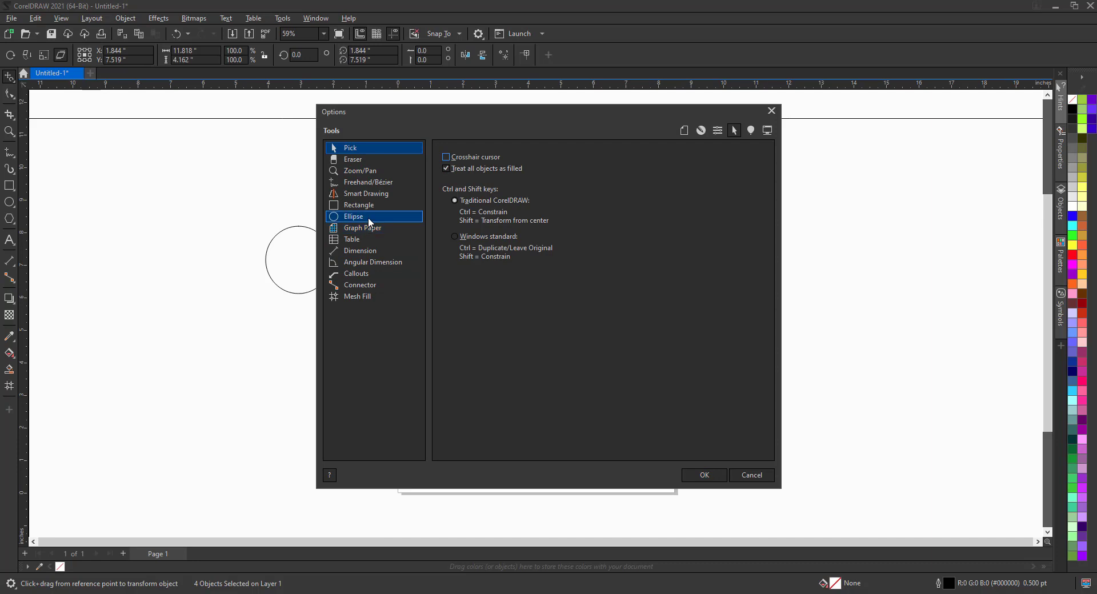
{"action": "left_click", "coordinate": [704, 475]}
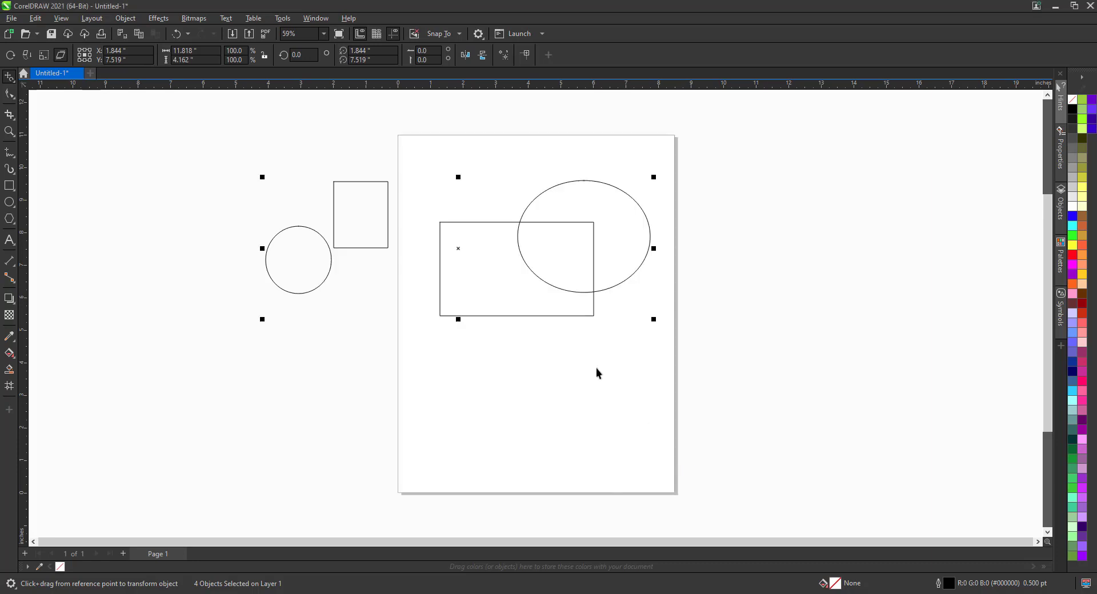
{"action": "key", "text": "space"}
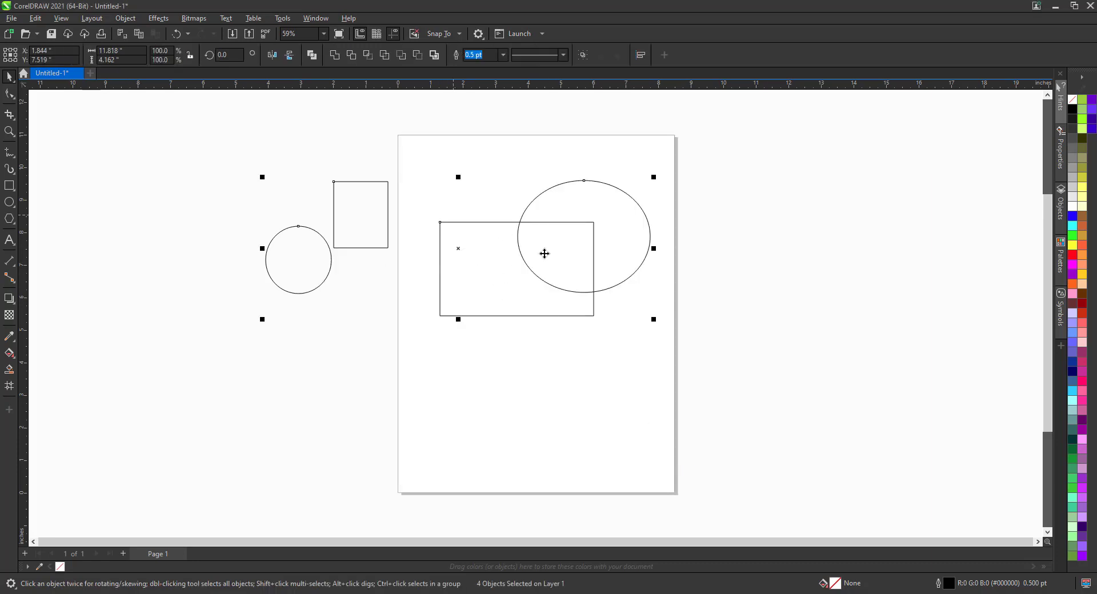